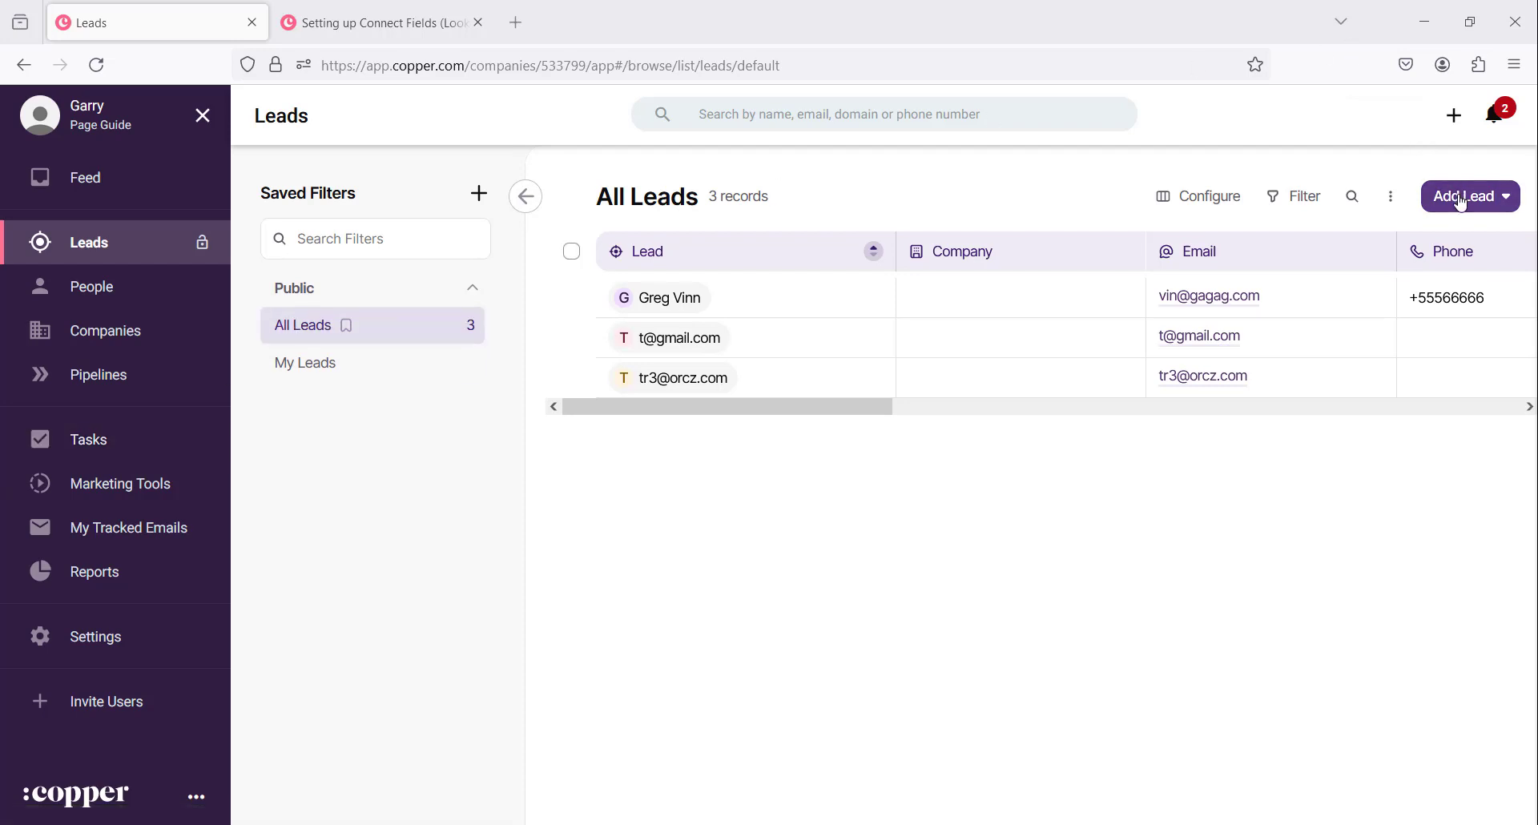
Open a new lead form, look through its fields, and close it without saving
left_click(1462, 202)
left_click(1438, 255)
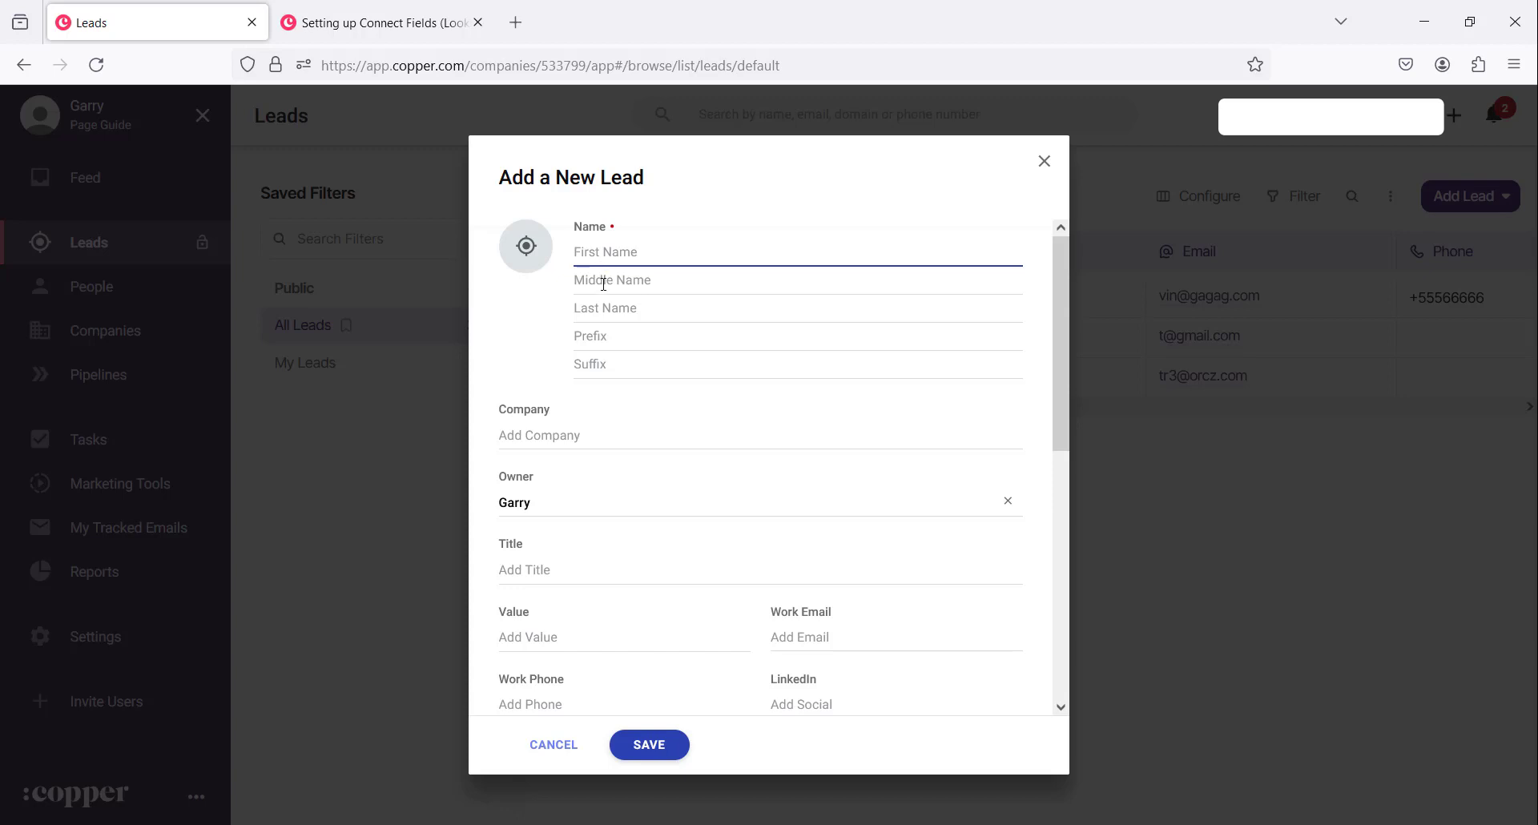
scroll(557, 570, "down", 3)
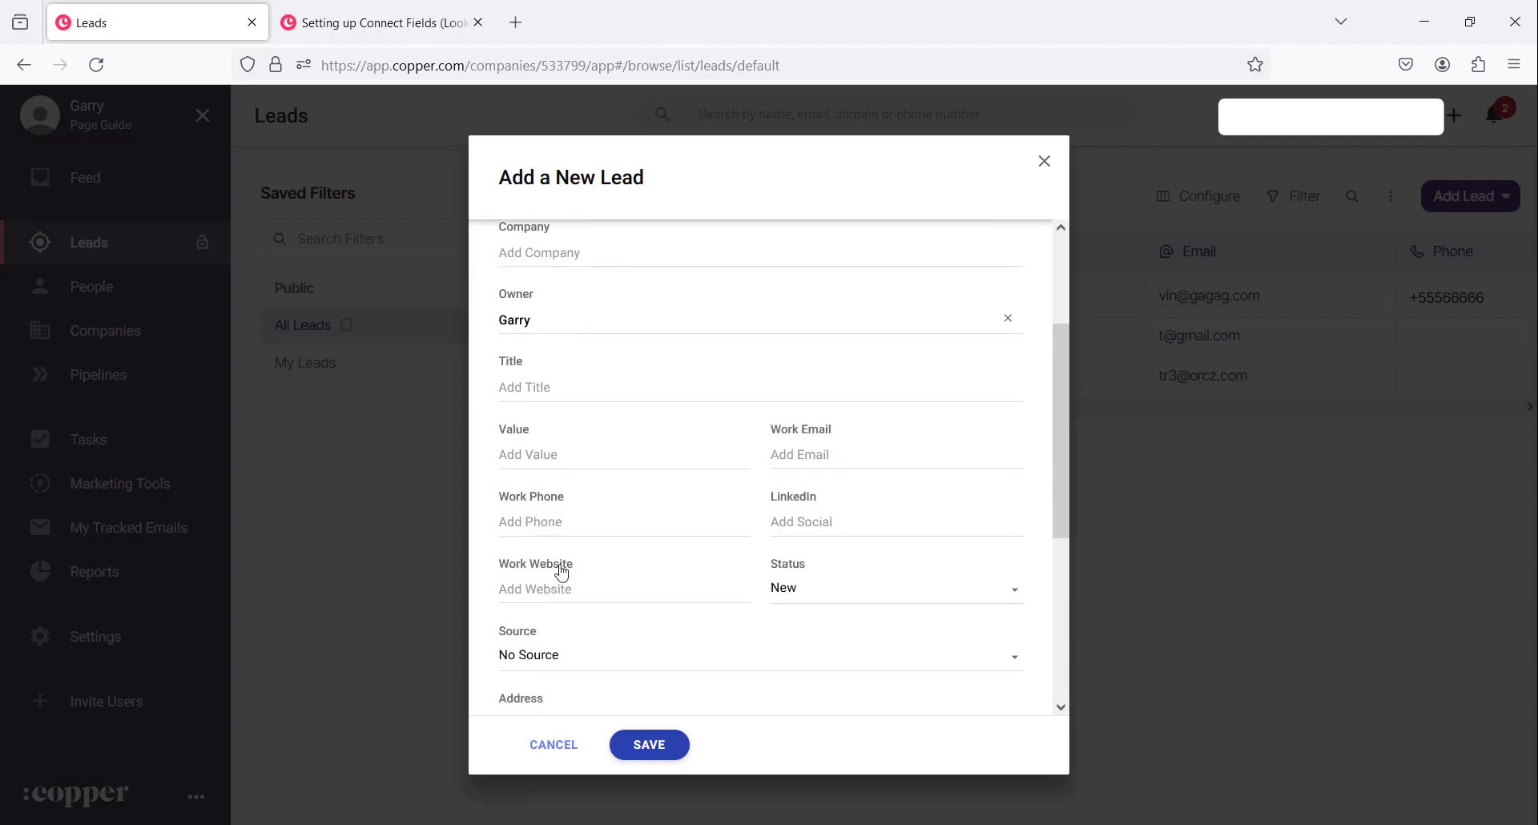
scroll(568, 525, "down", 3)
scroll(568, 521, "down", 2)
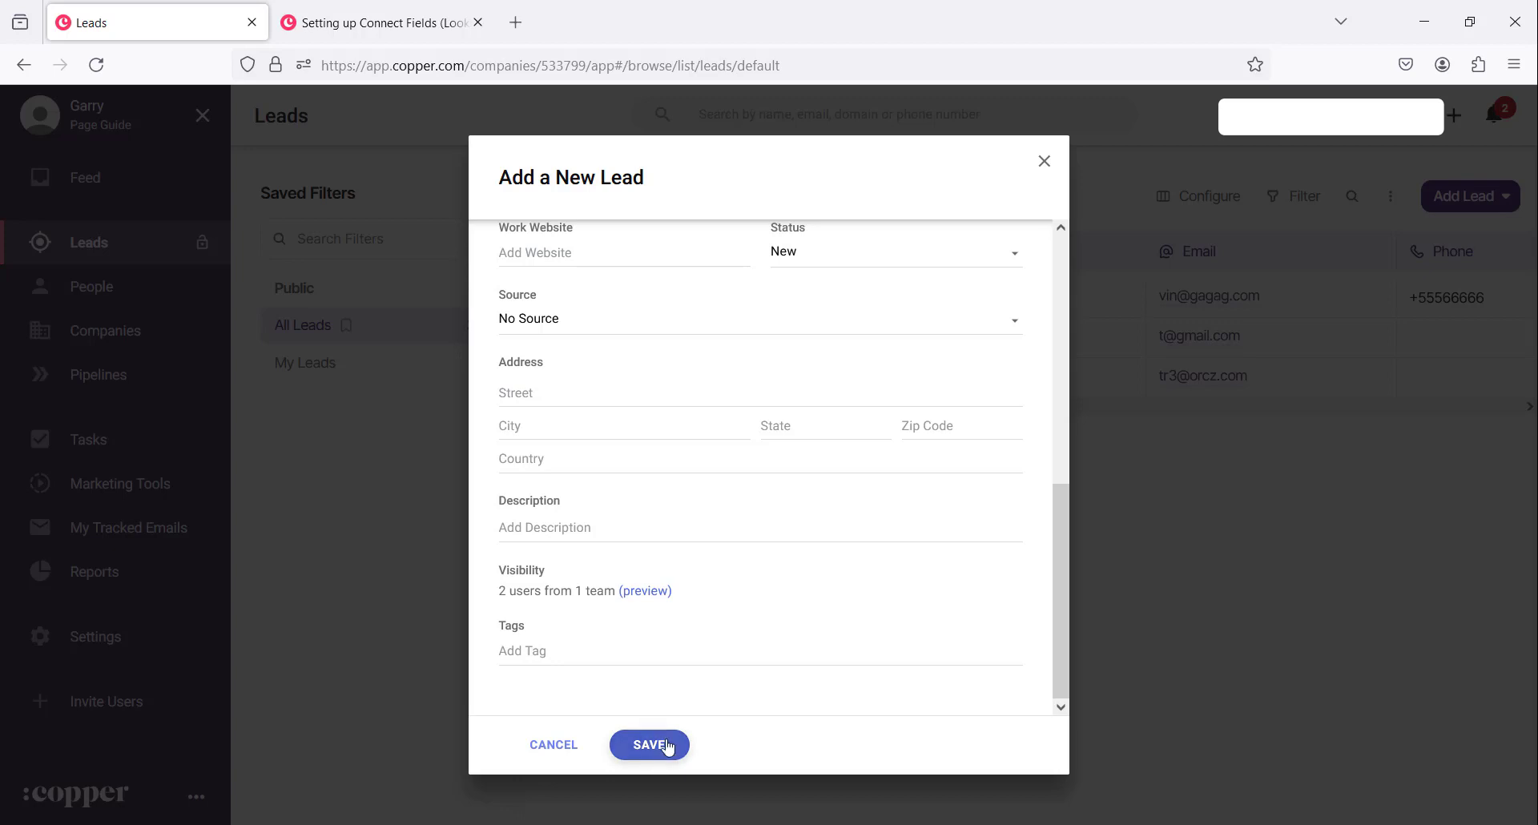
scroll(679, 533, "up", 5)
scroll(679, 533, "up", 2)
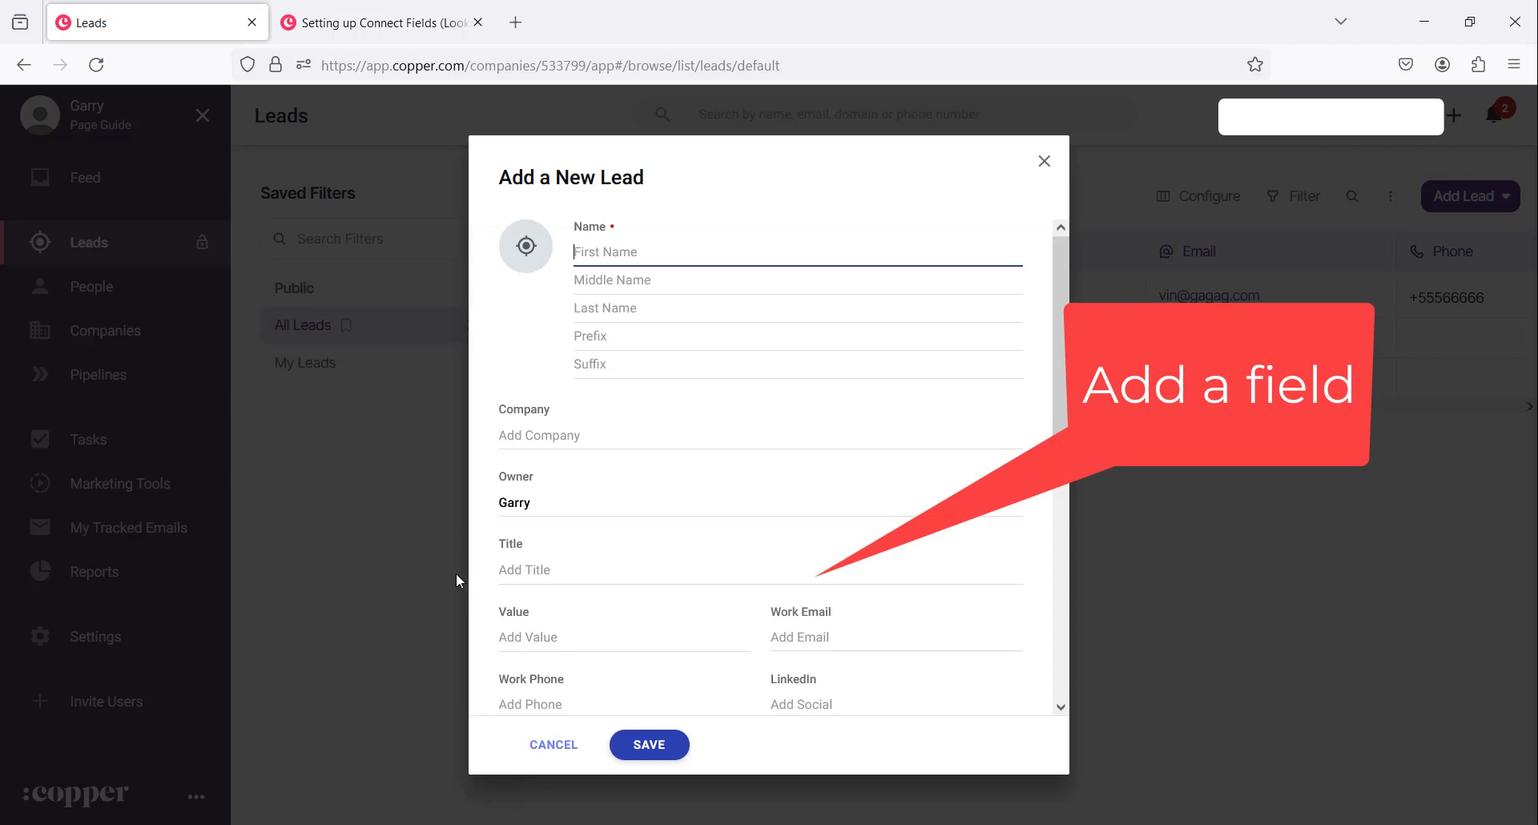
left_click(554, 745)
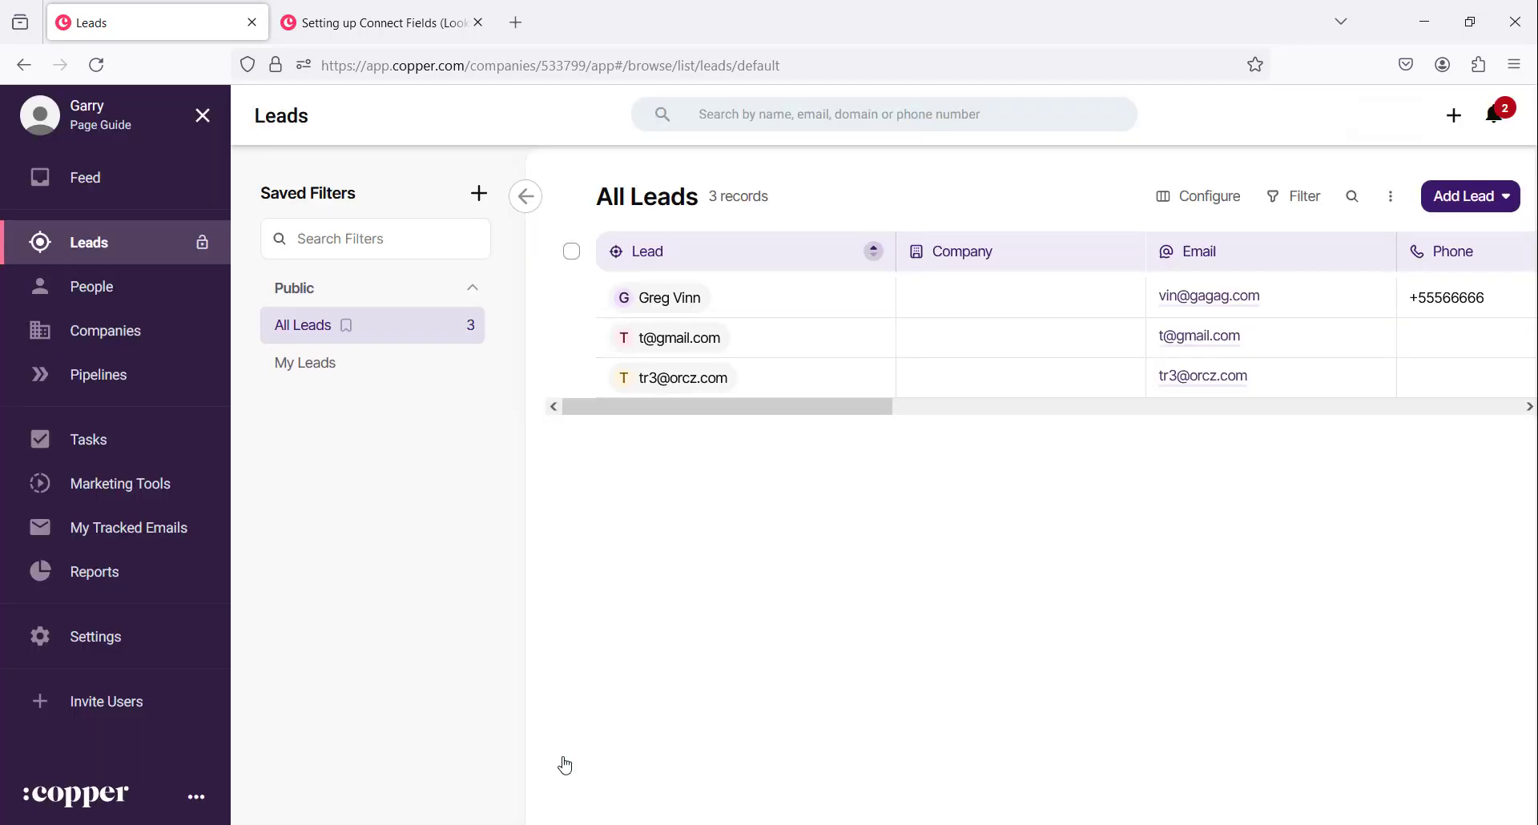
Go to the account settings page for Manage Fields On Records
left_click(135, 658)
scroll(371, 584, "down", 5)
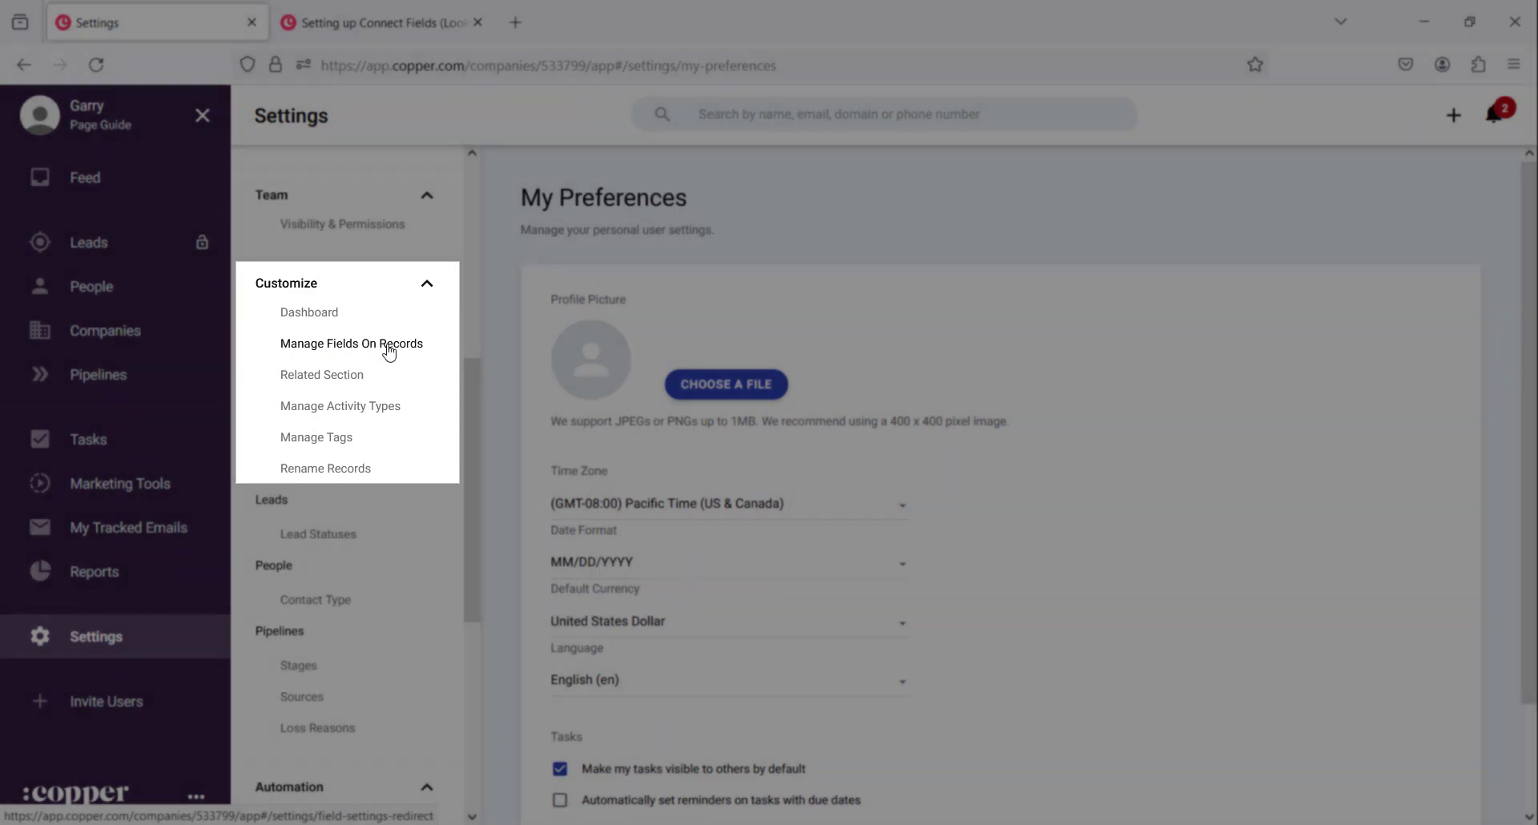
left_click(384, 353)
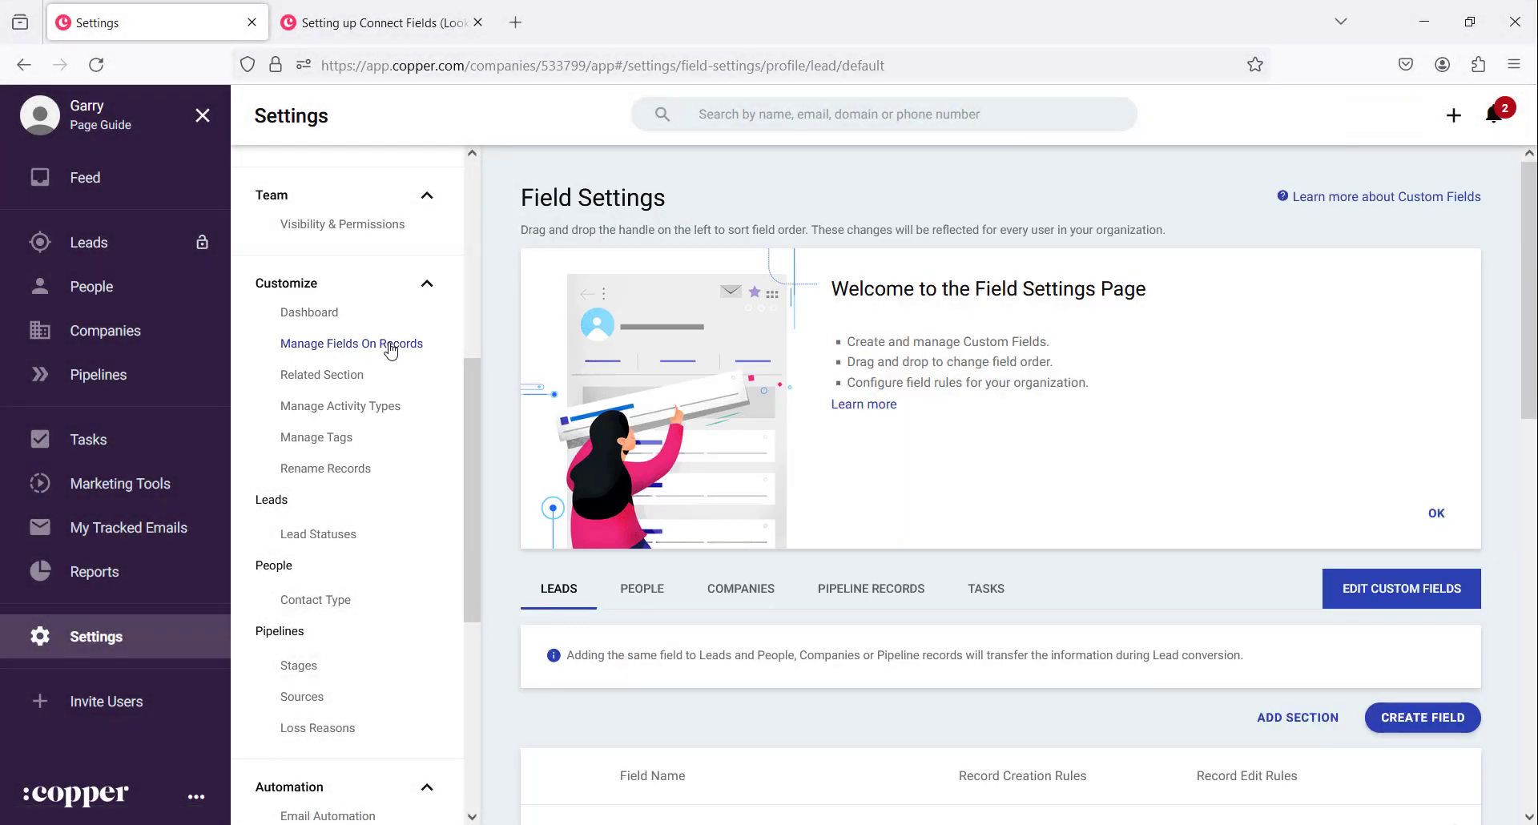
scroll(733, 607, "down", 2)
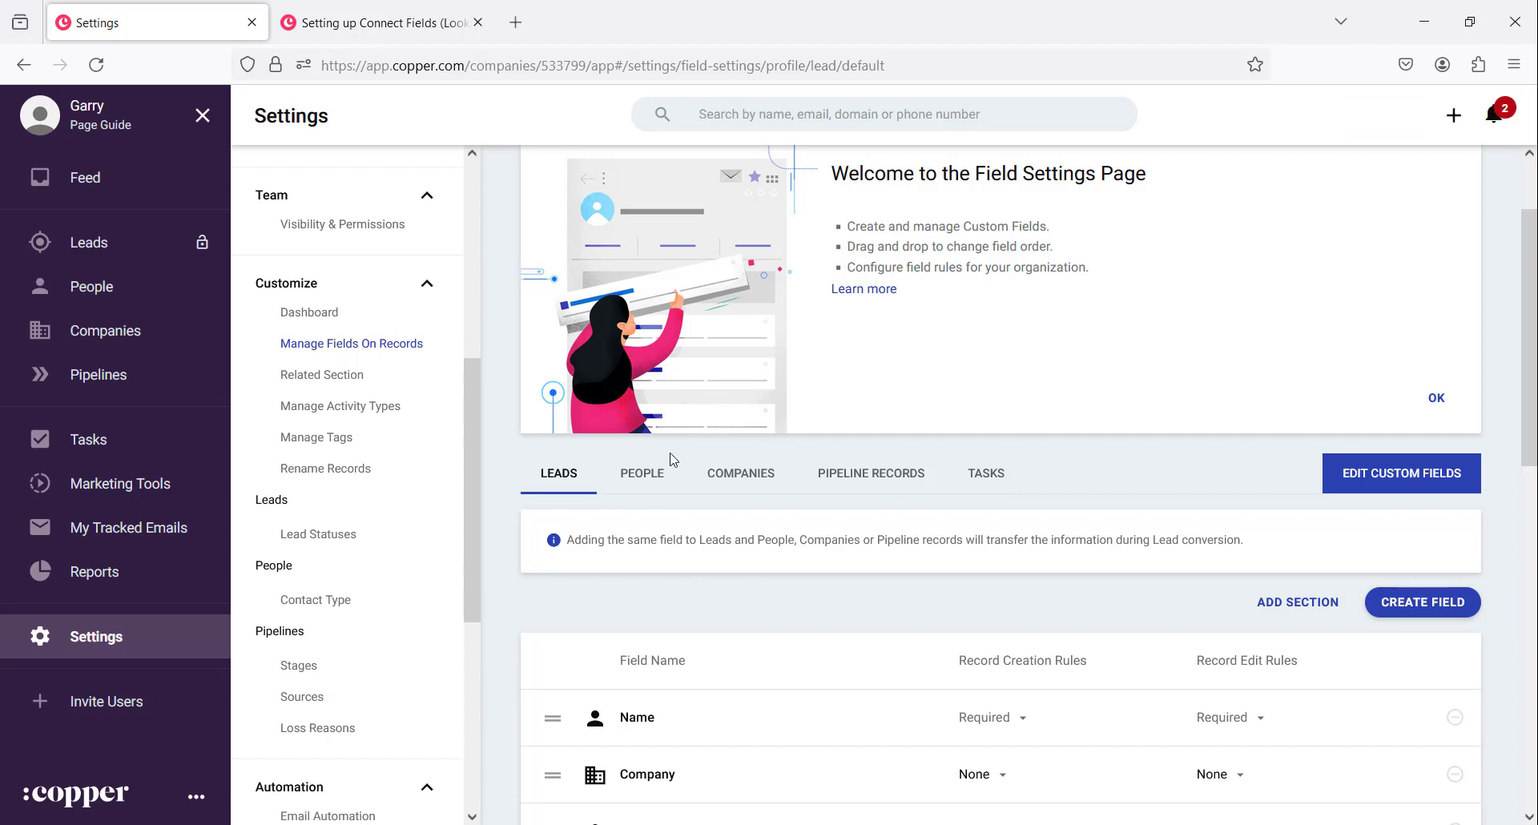
Compare the People fields with the Leads fields and scroll through the Leads field list
left_click(661, 483)
left_click(559, 480)
scroll(790, 298, "down", 3)
scroll(961, 200, "up", 1)
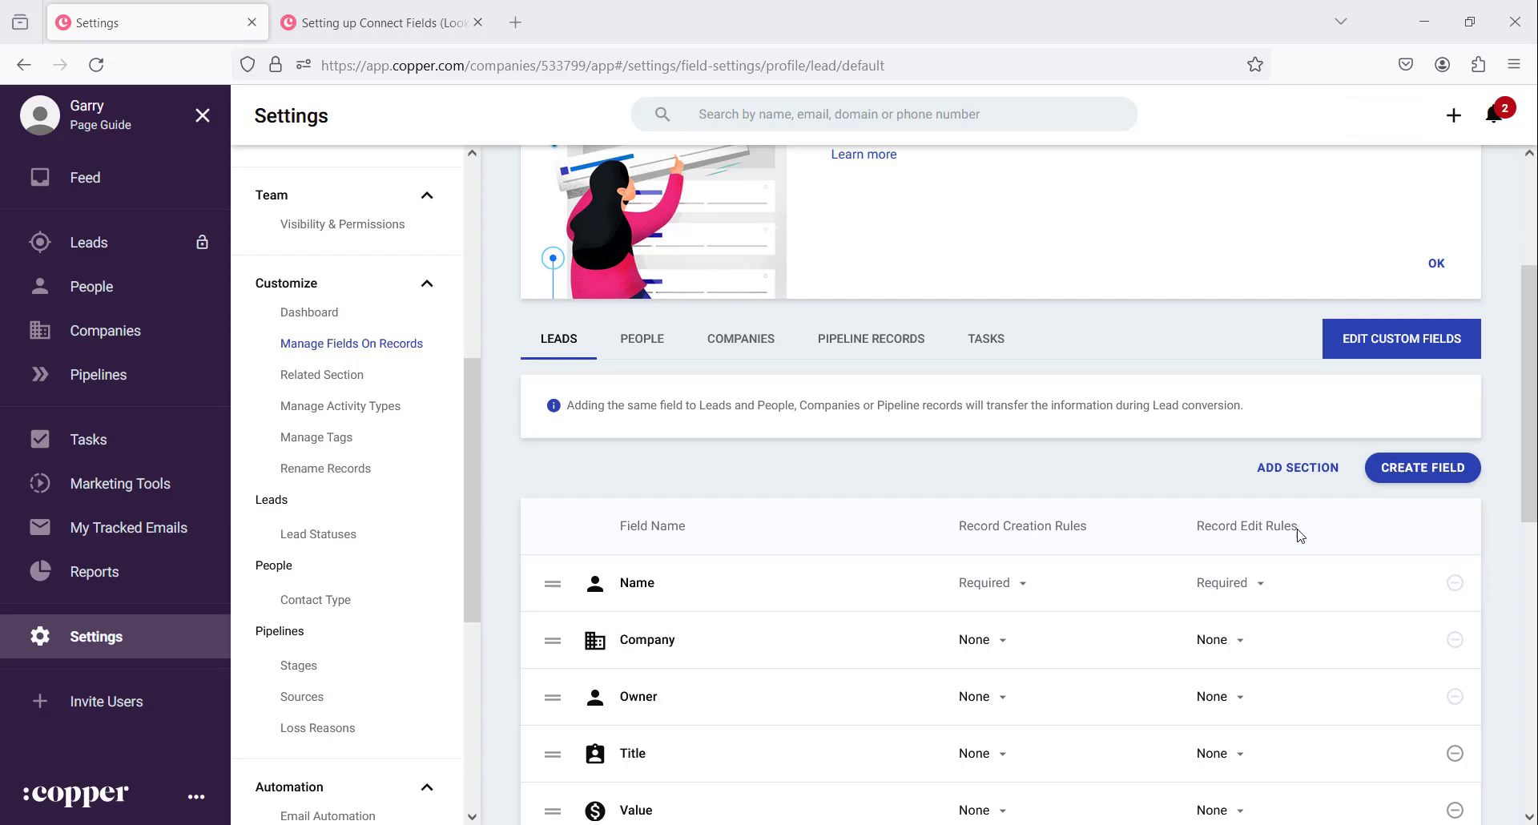
scroll(724, 440, "down", 7)
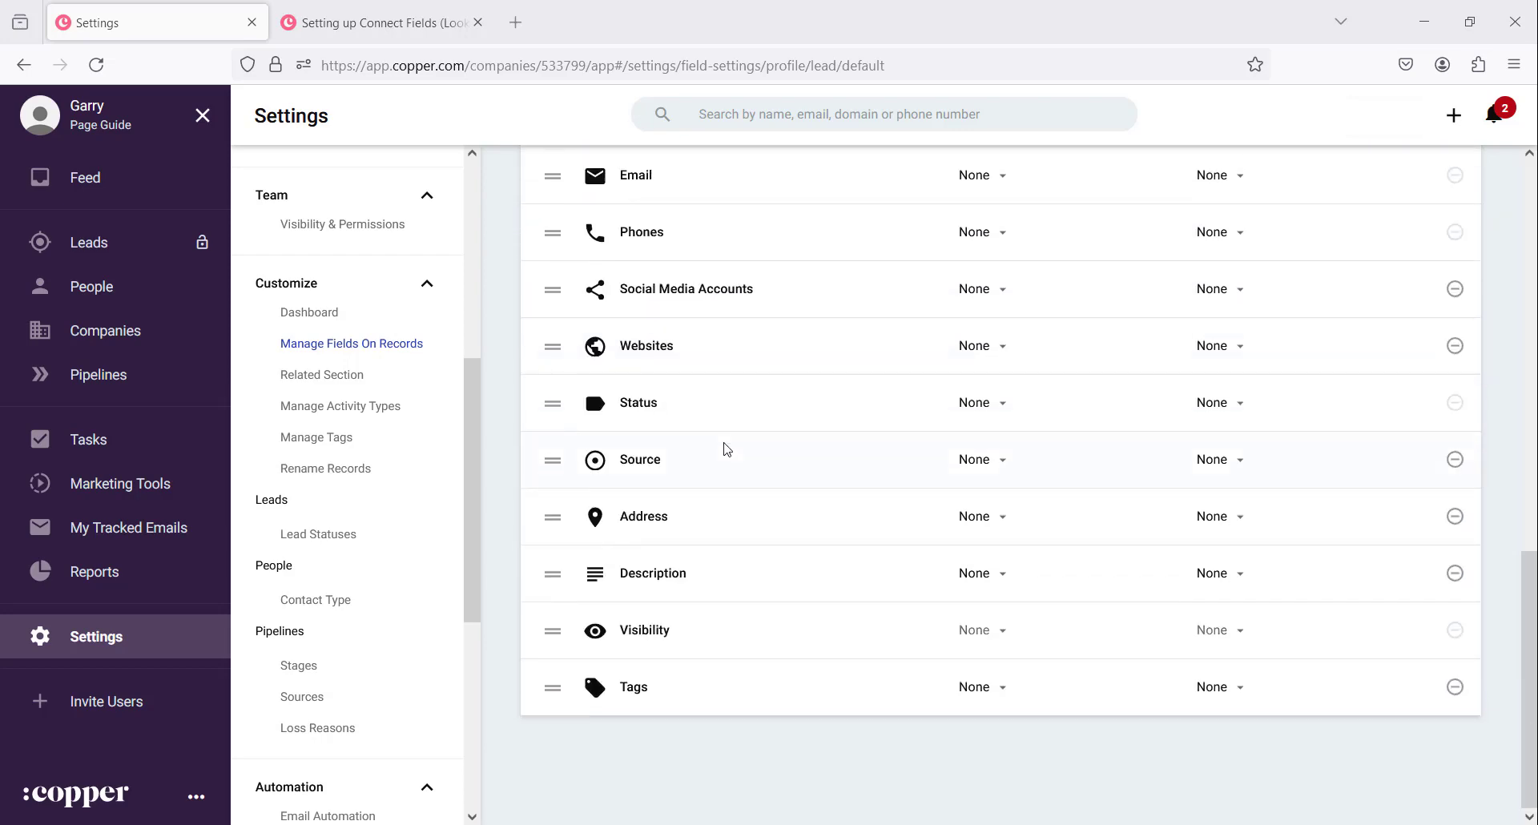
scroll(725, 446, "up", 6)
scroll(729, 457, "down", 3)
scroll(729, 456, "down", 3)
scroll(724, 453, "up", 10)
scroll(1407, 600, "down", 1)
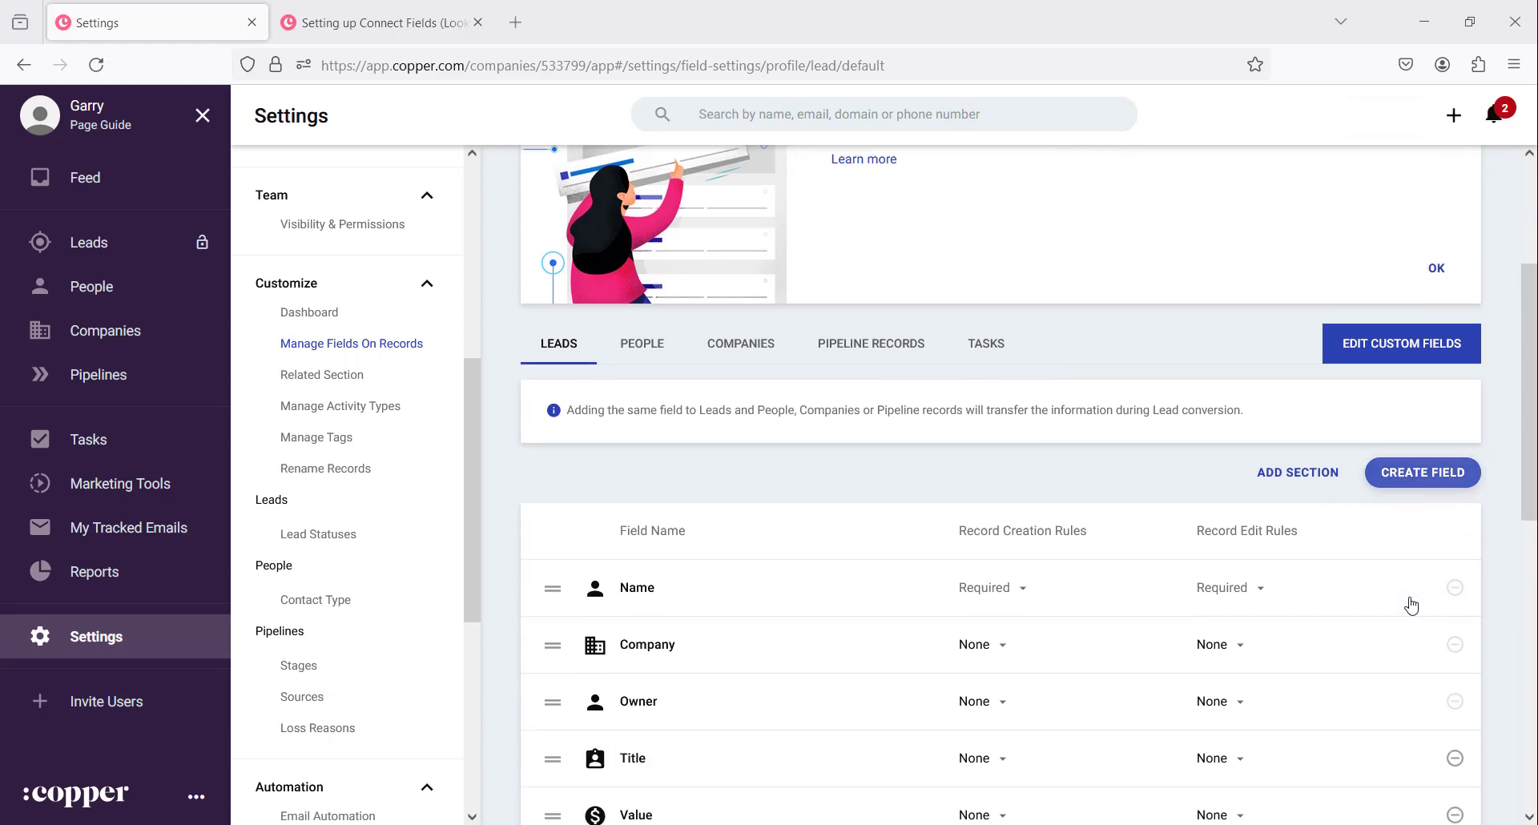
Start a new Leads field as a Dropdown with options 'Computer repair Services' and 'Computer Purchase'
left_click(1414, 478)
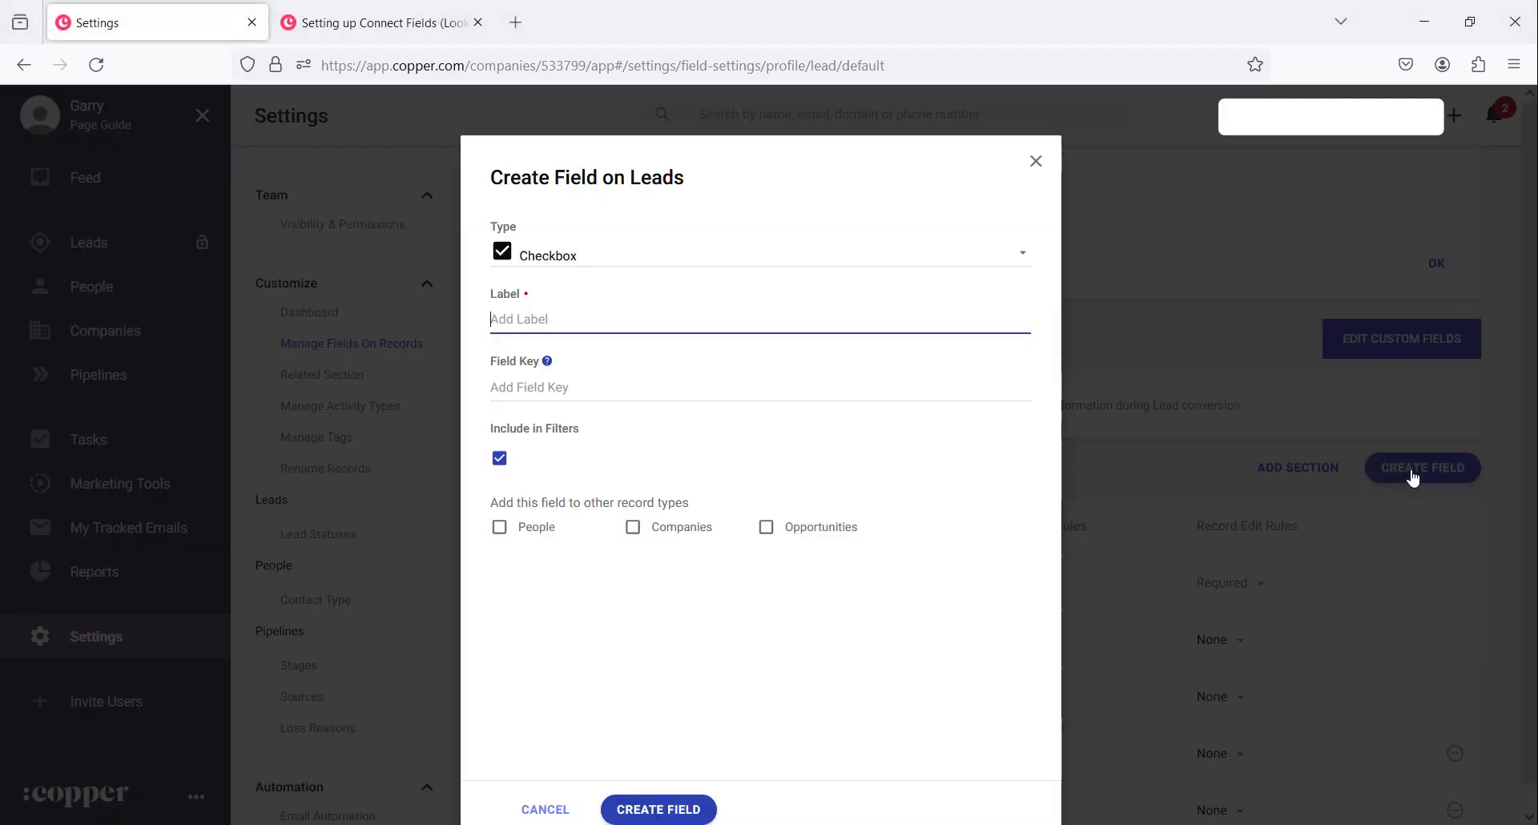
left_click(579, 256)
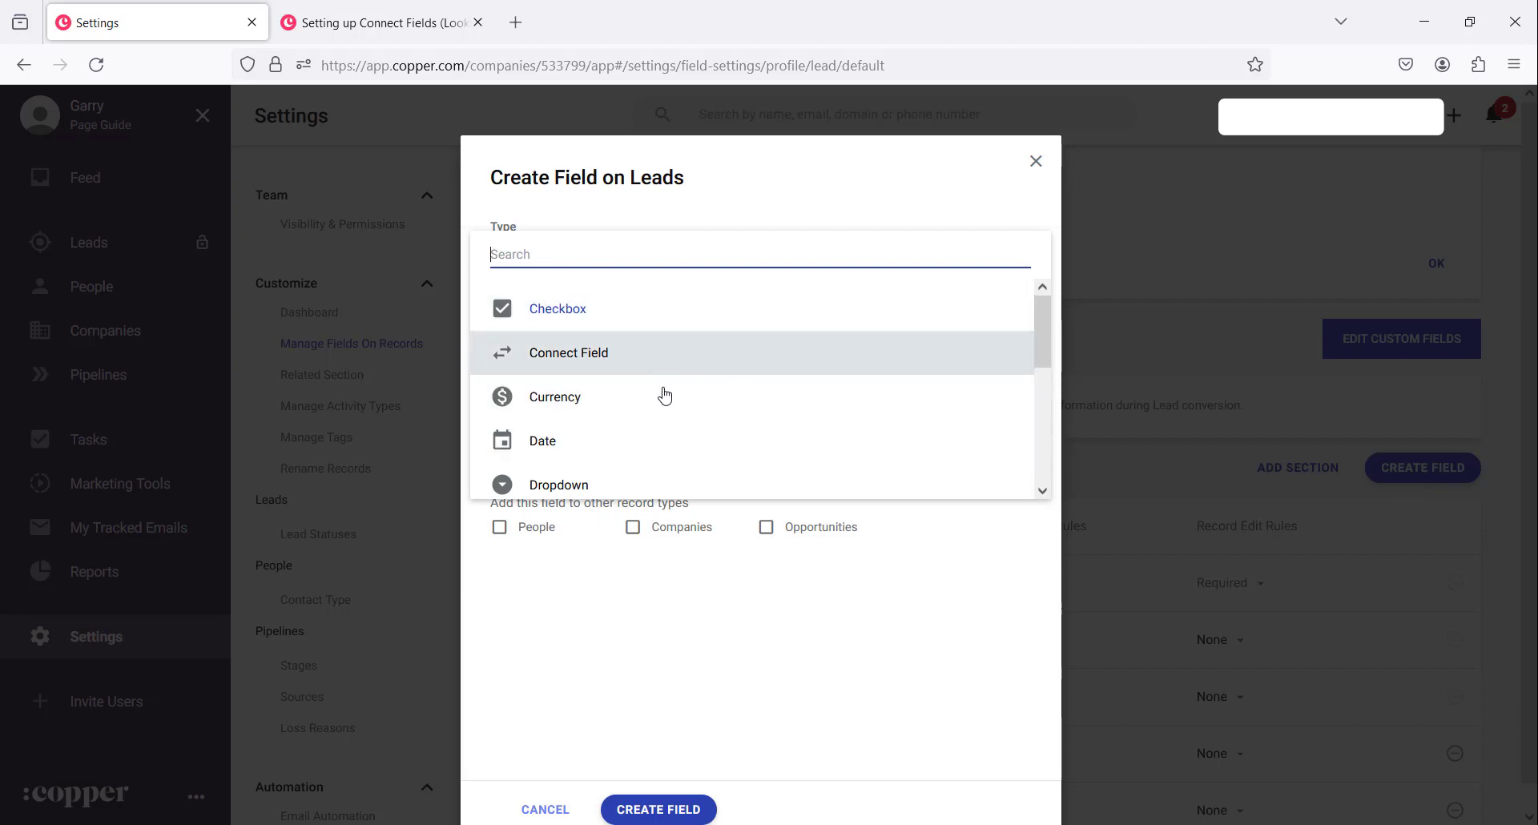
scroll(670, 425, "down", 2)
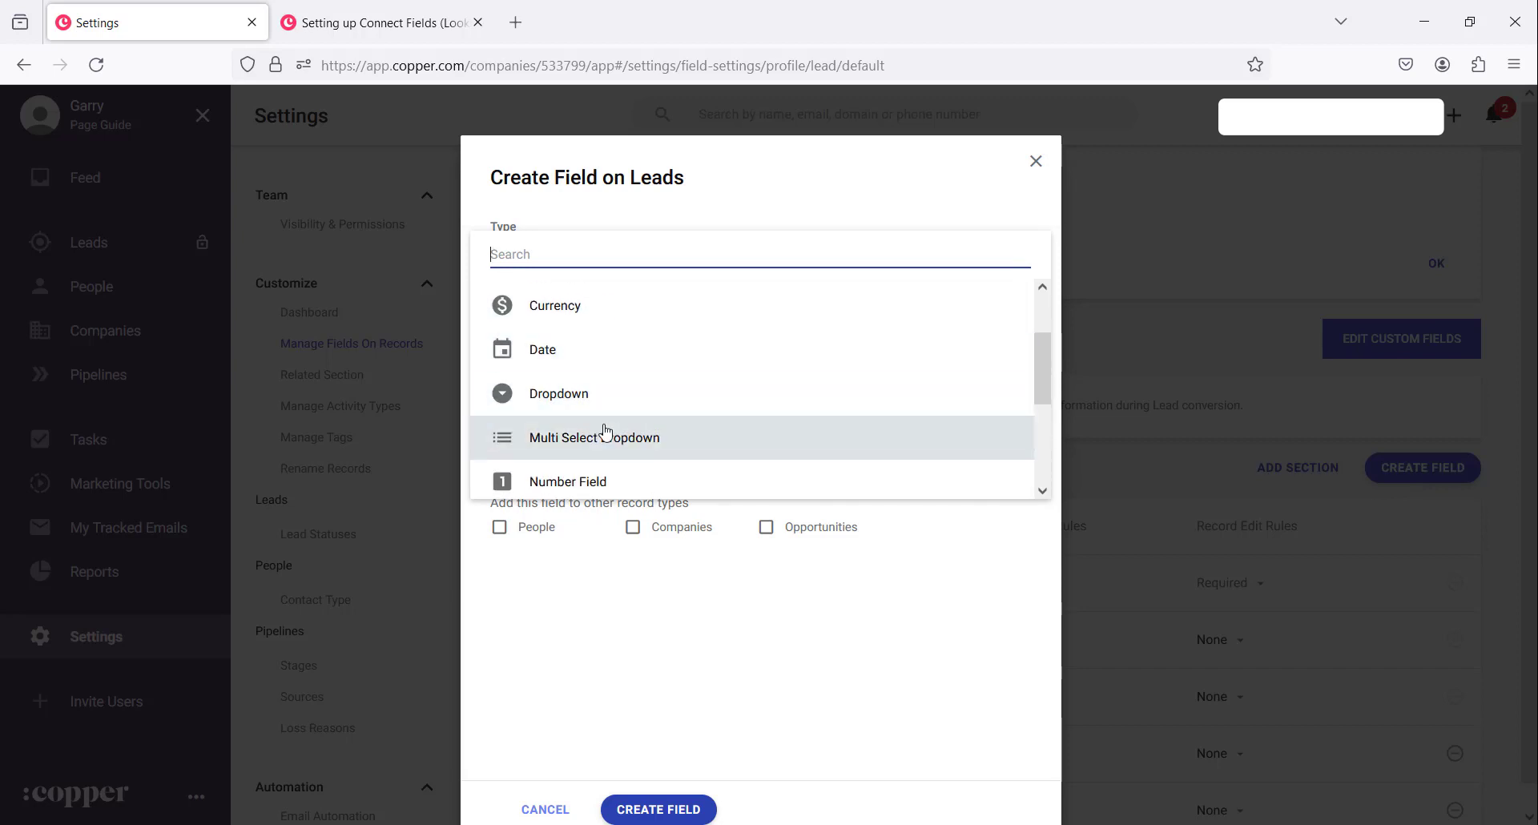
scroll(623, 447, "down", 1)
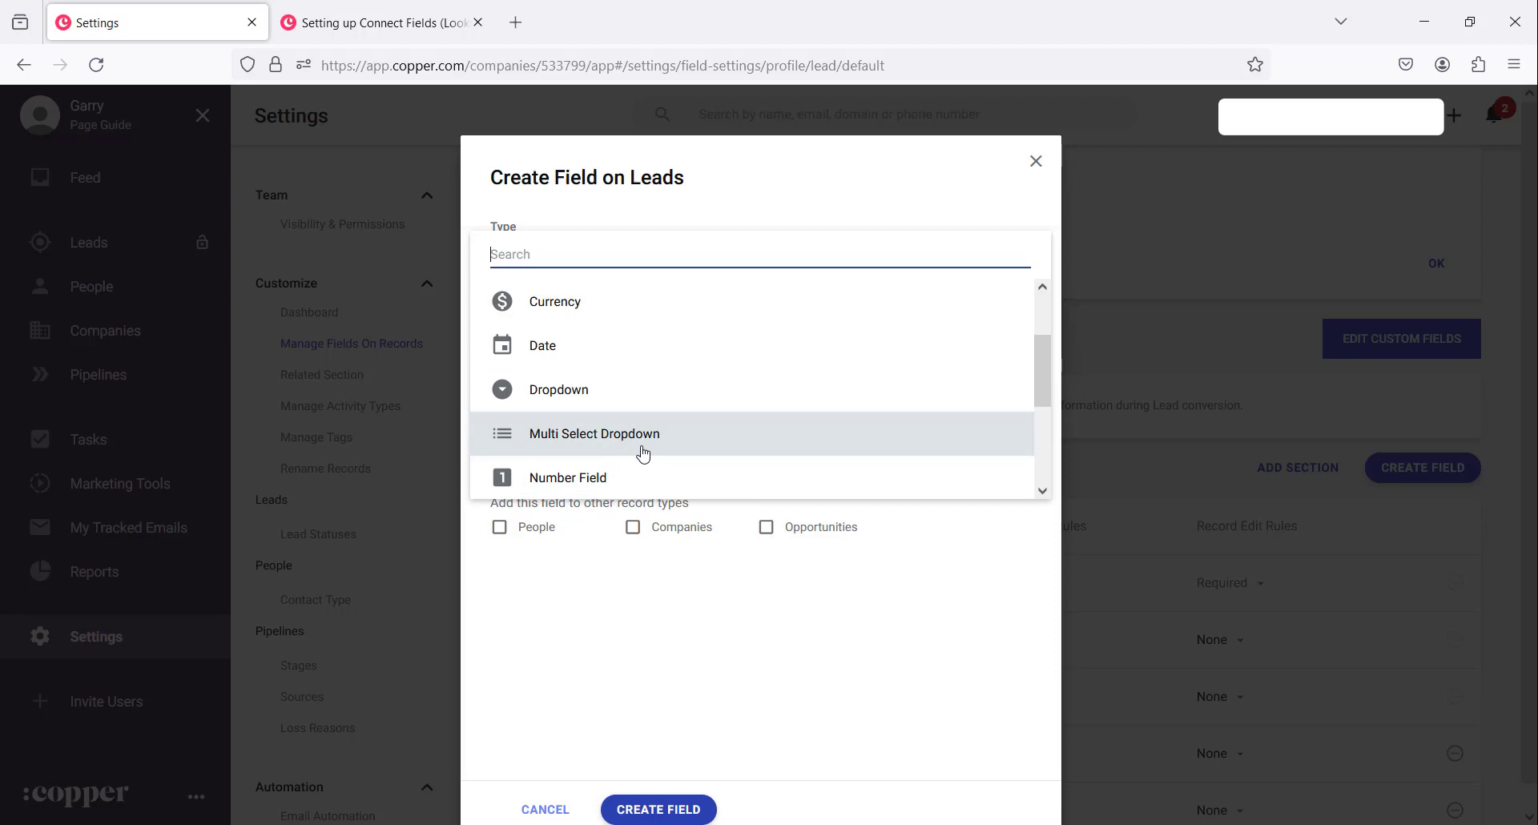
scroll(637, 449, "down", 2)
scroll(585, 479, "down", 2)
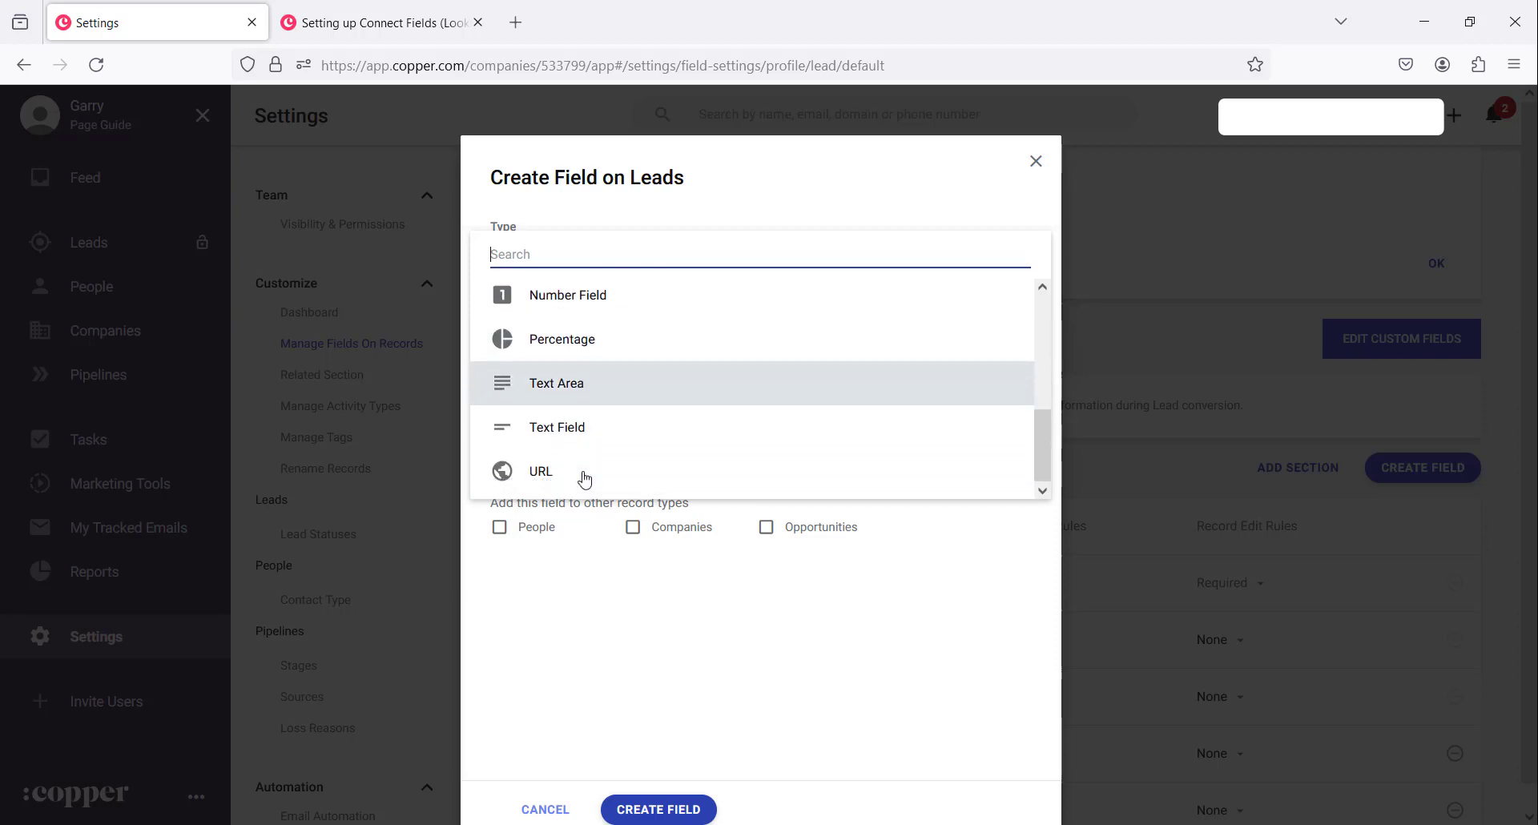
scroll(587, 473, "up", 6)
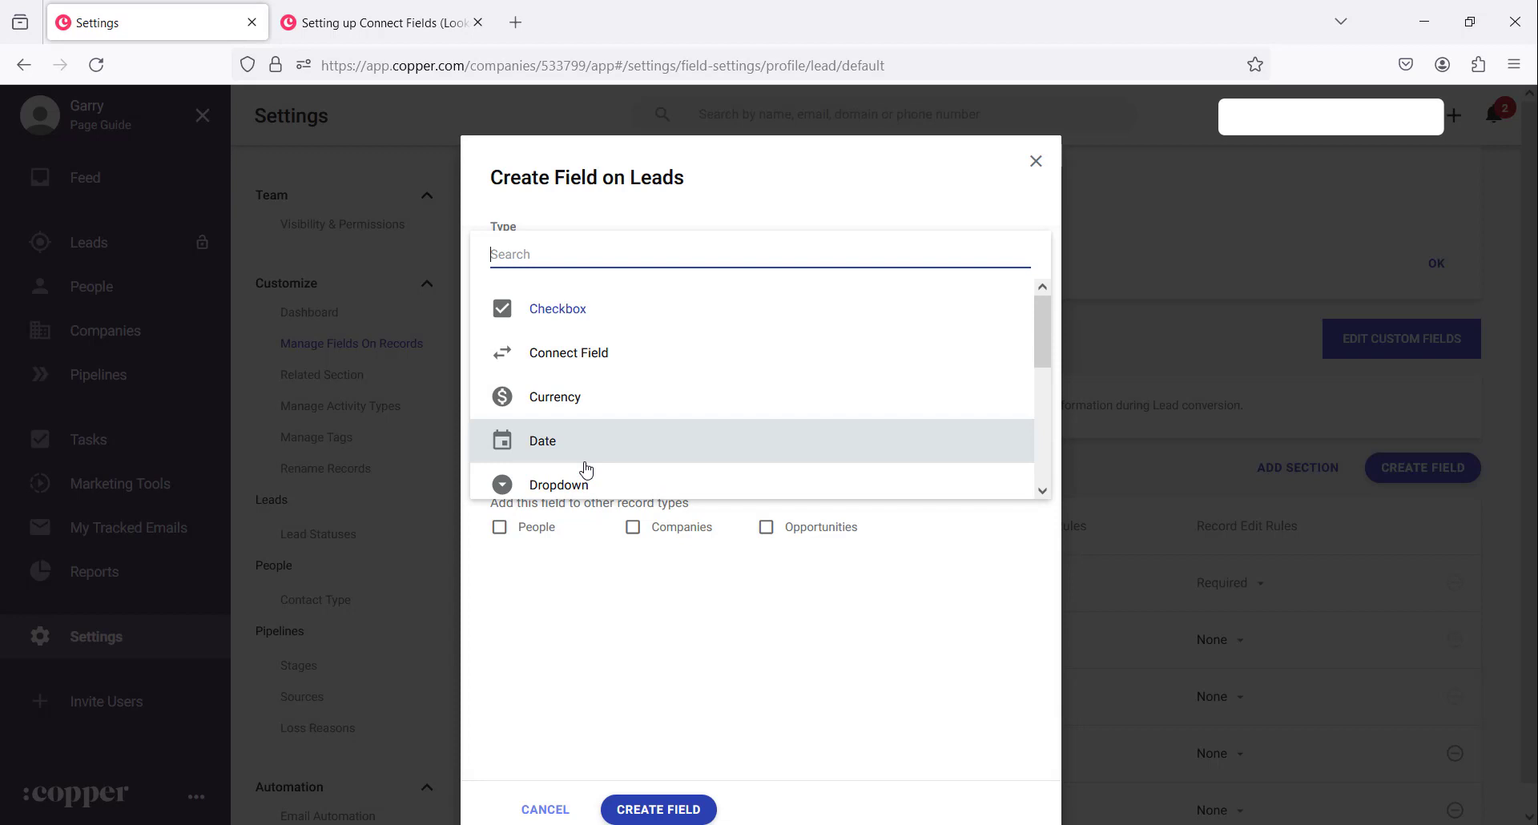
scroll(585, 474, "down", 1)
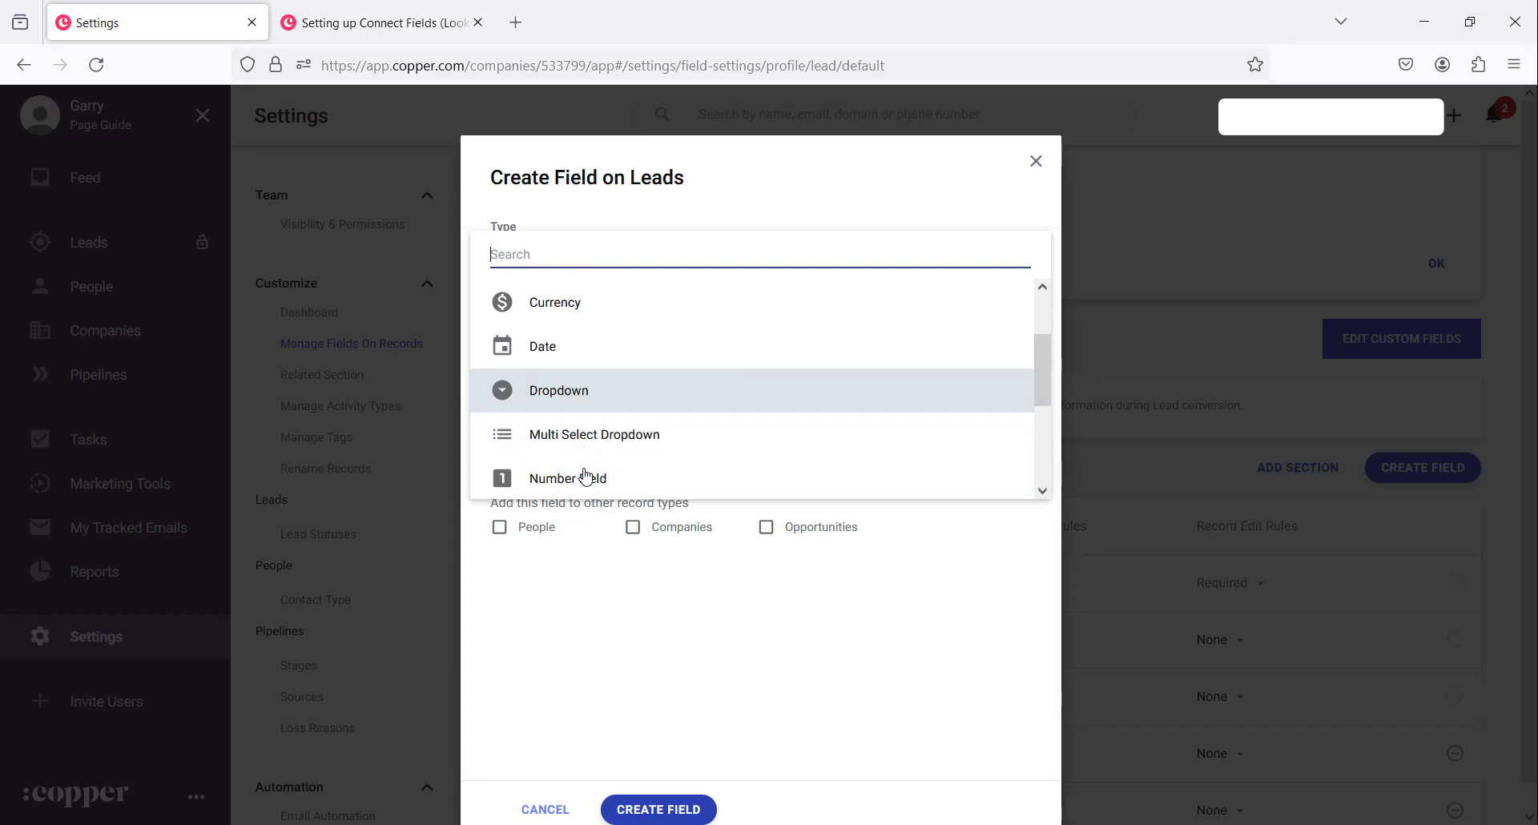
left_click(593, 391)
left_click(553, 460)
type("Computer repair Services Computer Purchase")
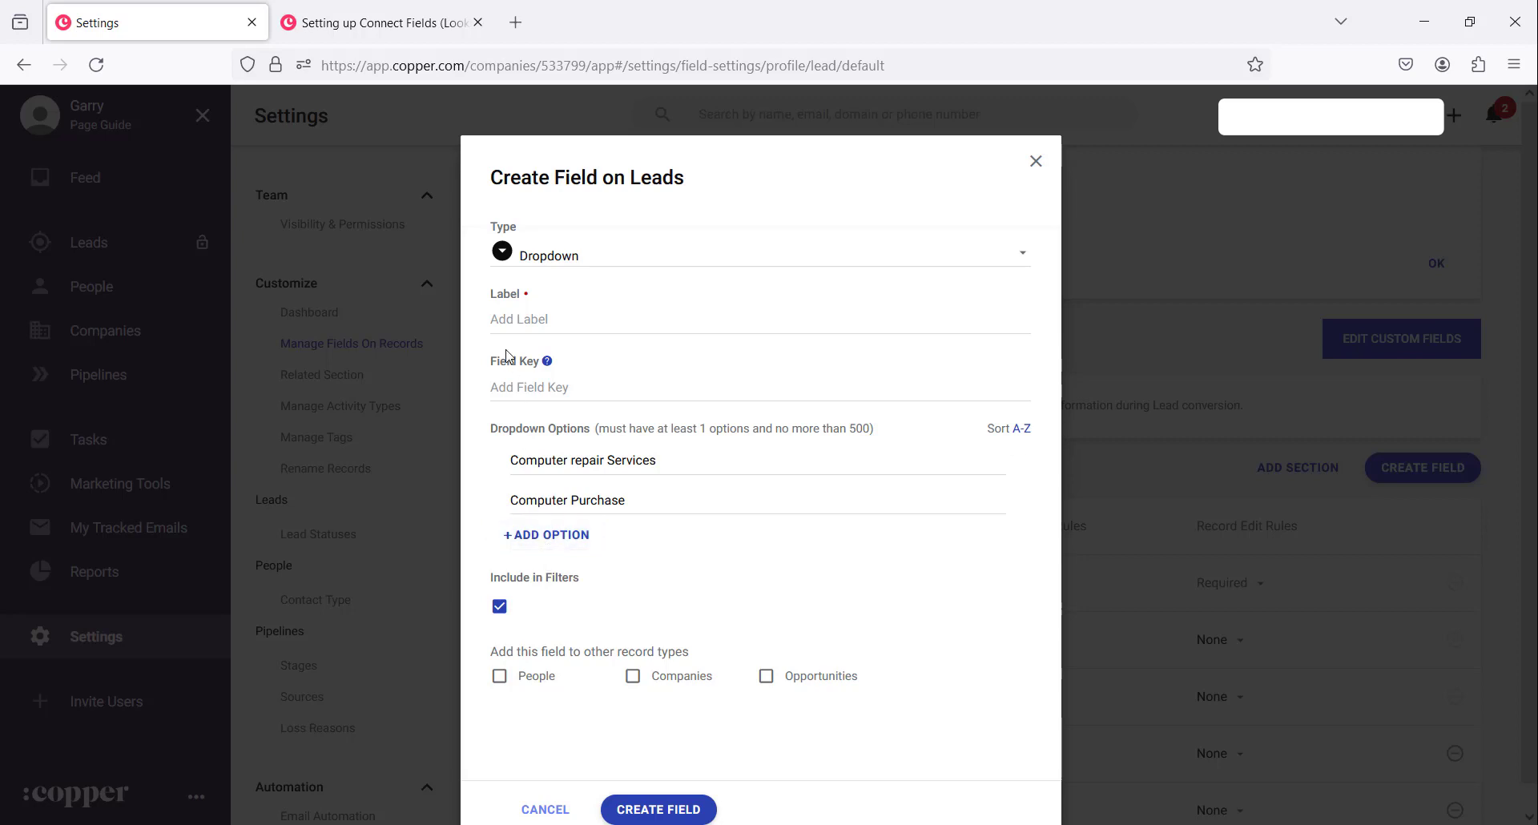
Label the new field 'Service type' with field key 1
left_click(516, 319)
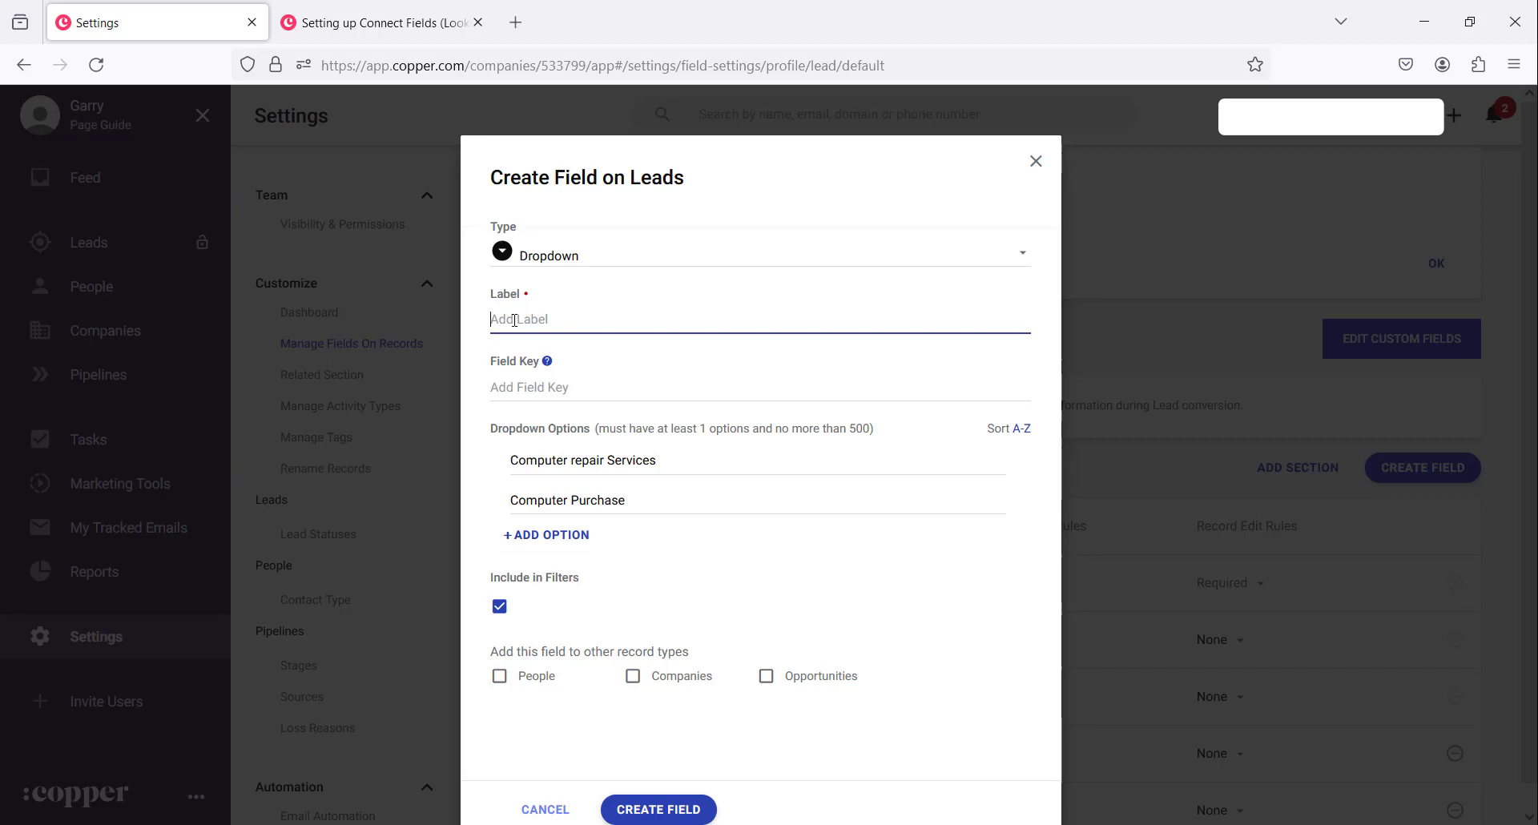
type("Service type")
left_click(587, 397)
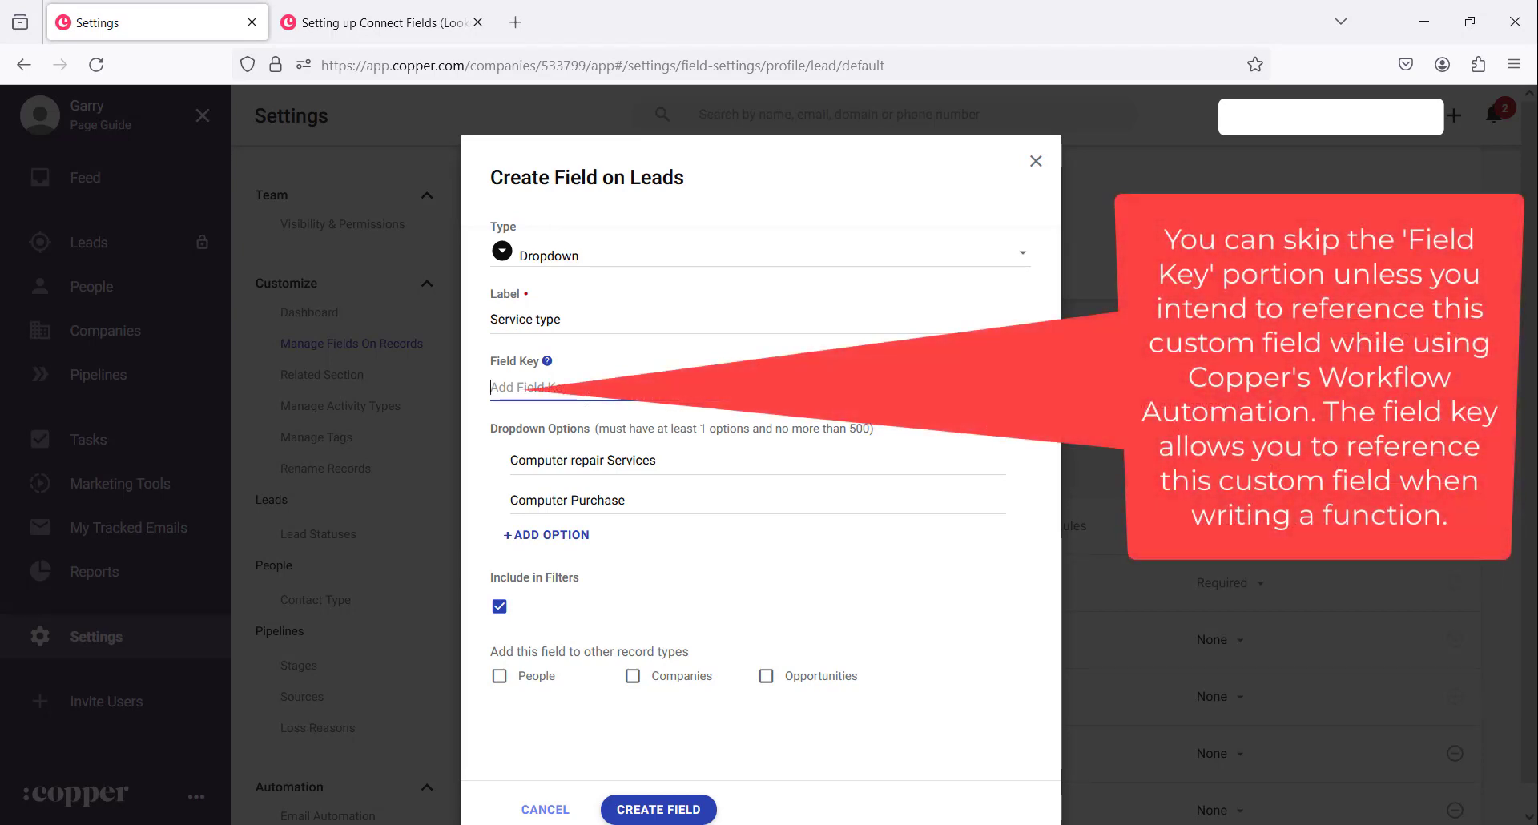
type("1")
left_click(695, 578)
scroll(696, 579, "down", 1)
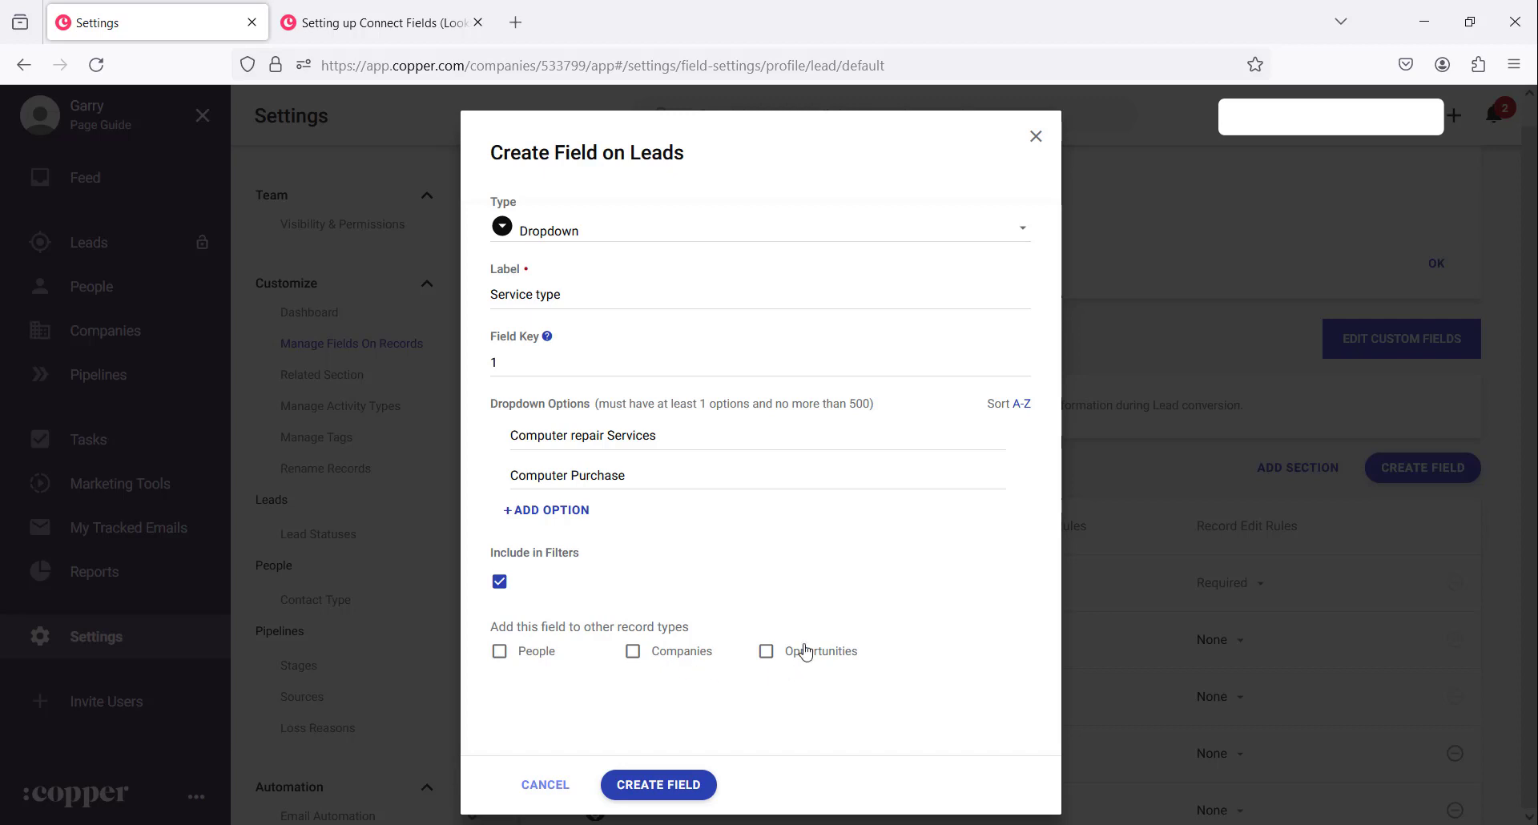
Also apply it to People, Companies and Opportunities, then create the field
left_click(499, 654)
left_click(633, 651)
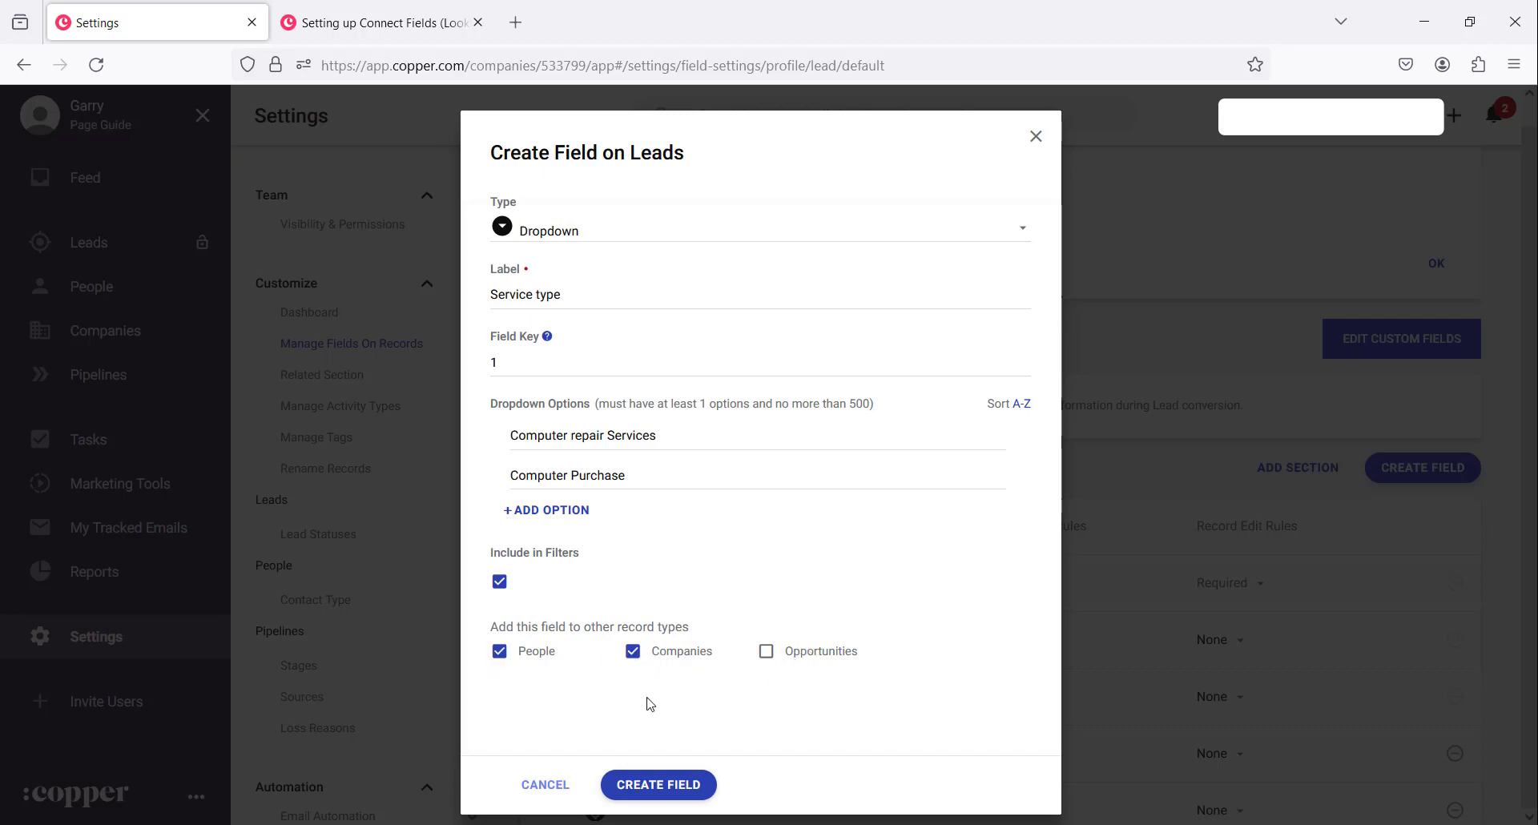
left_click(766, 651)
scroll(517, 673, "down", 2)
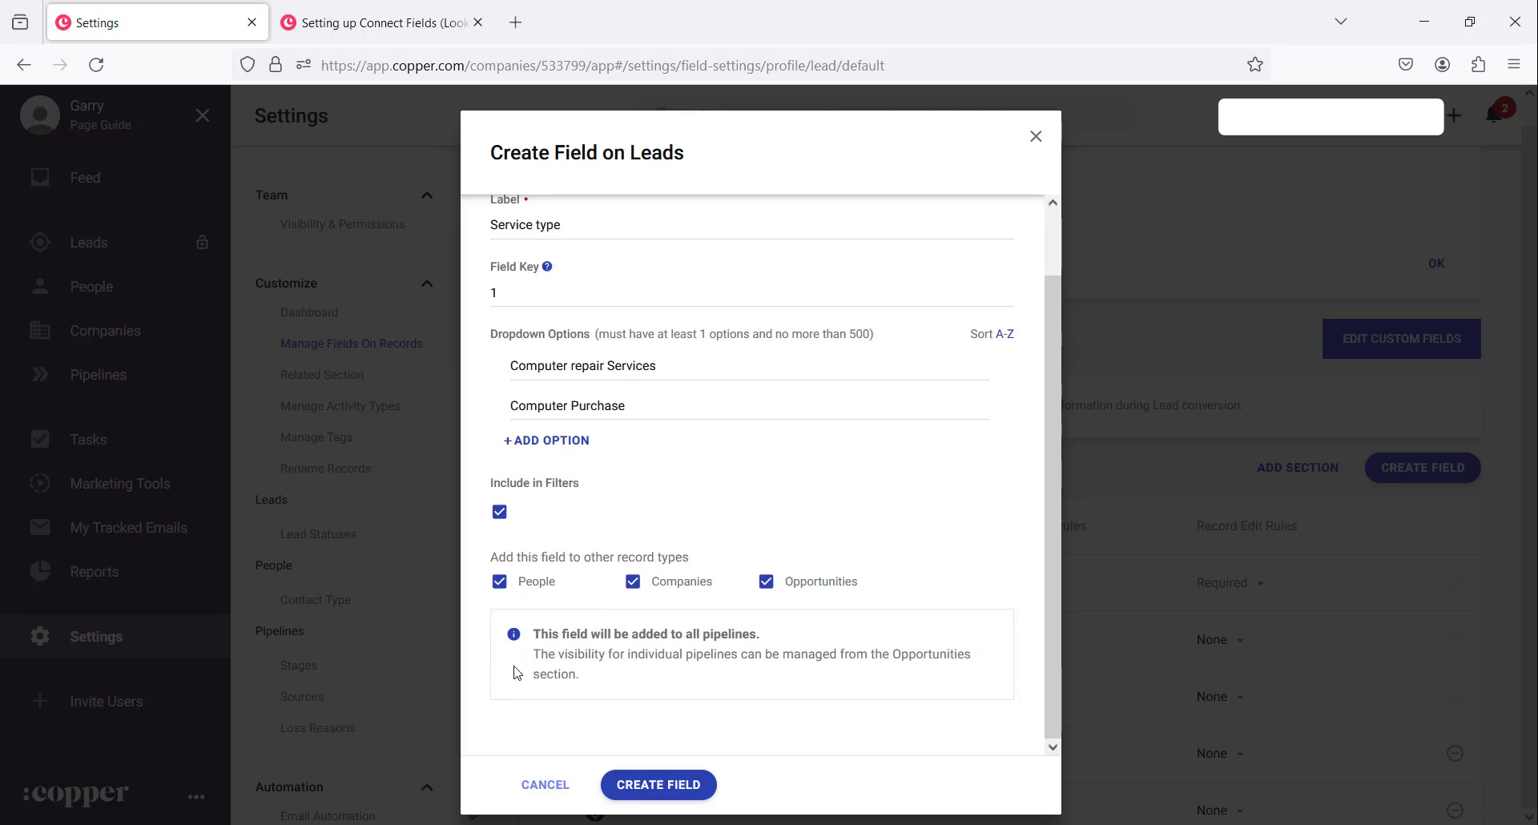
left_click(647, 786)
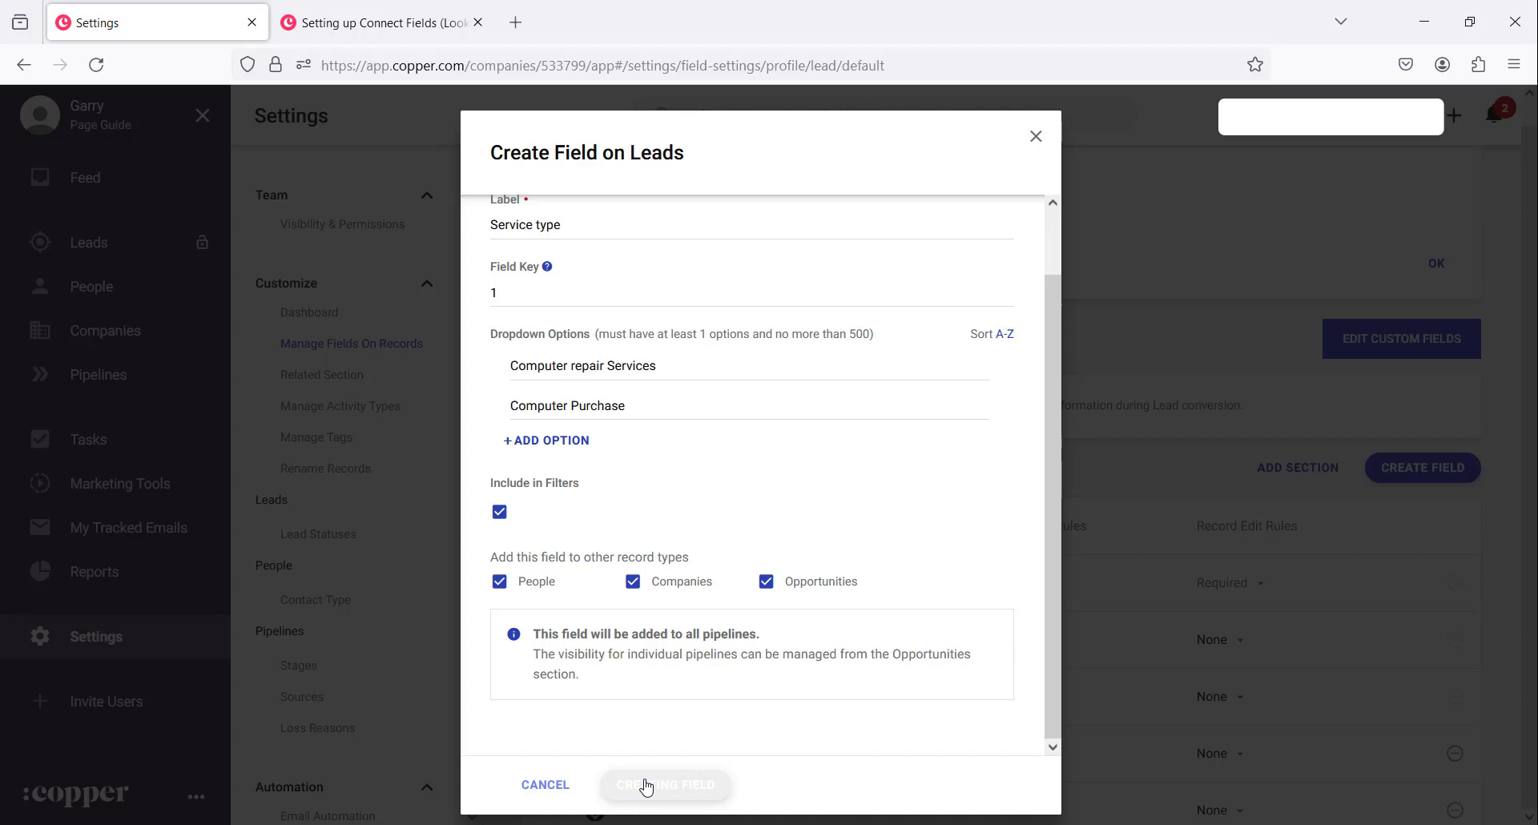
Set Service type's Record Creation Rule to Required in the Leads field list
scroll(790, 563, "down", 4)
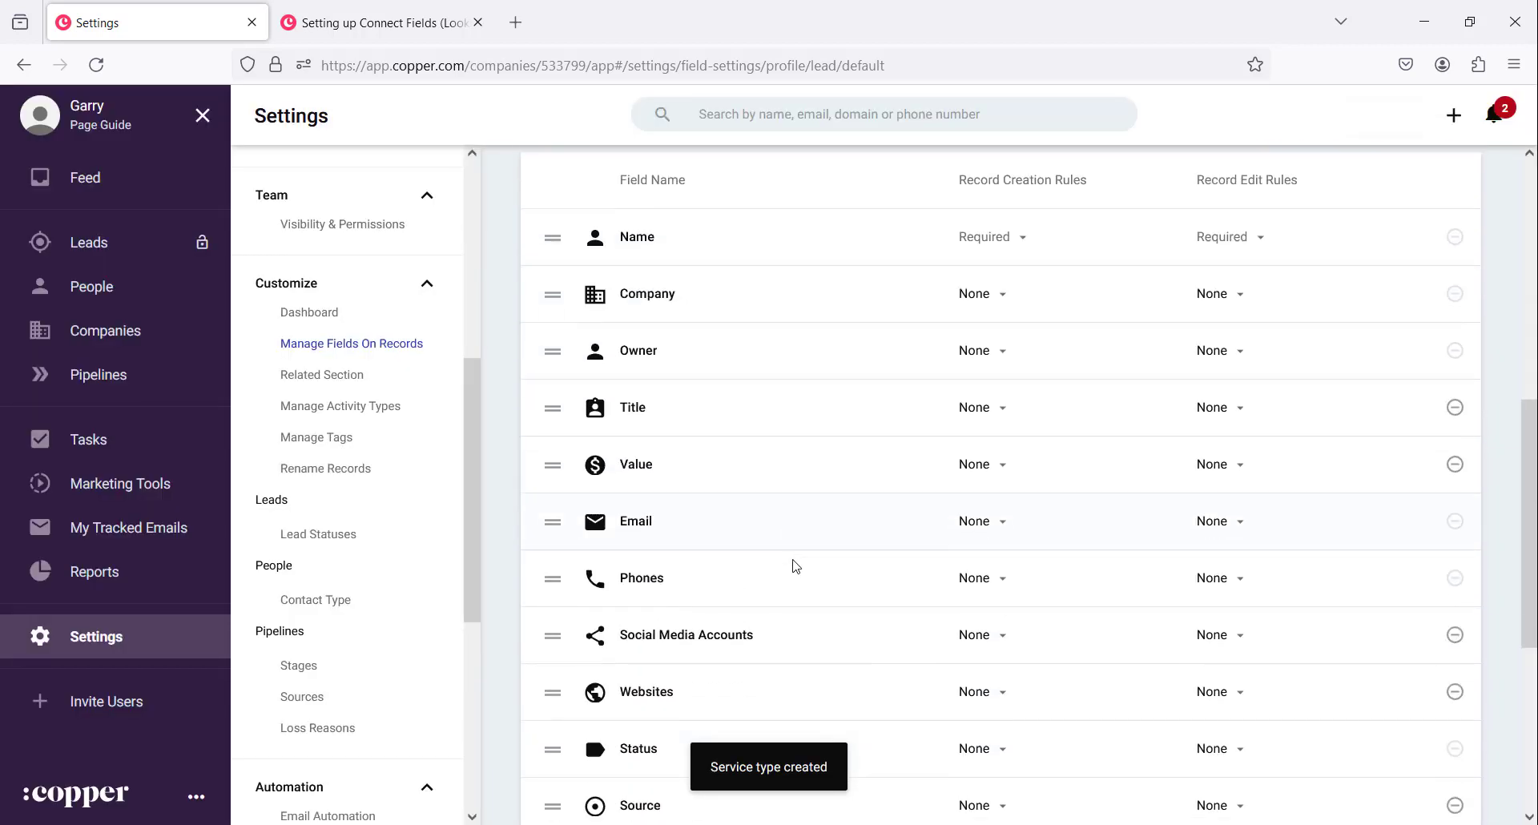
scroll(793, 565, "down", 5)
scroll(731, 625, "up", 4)
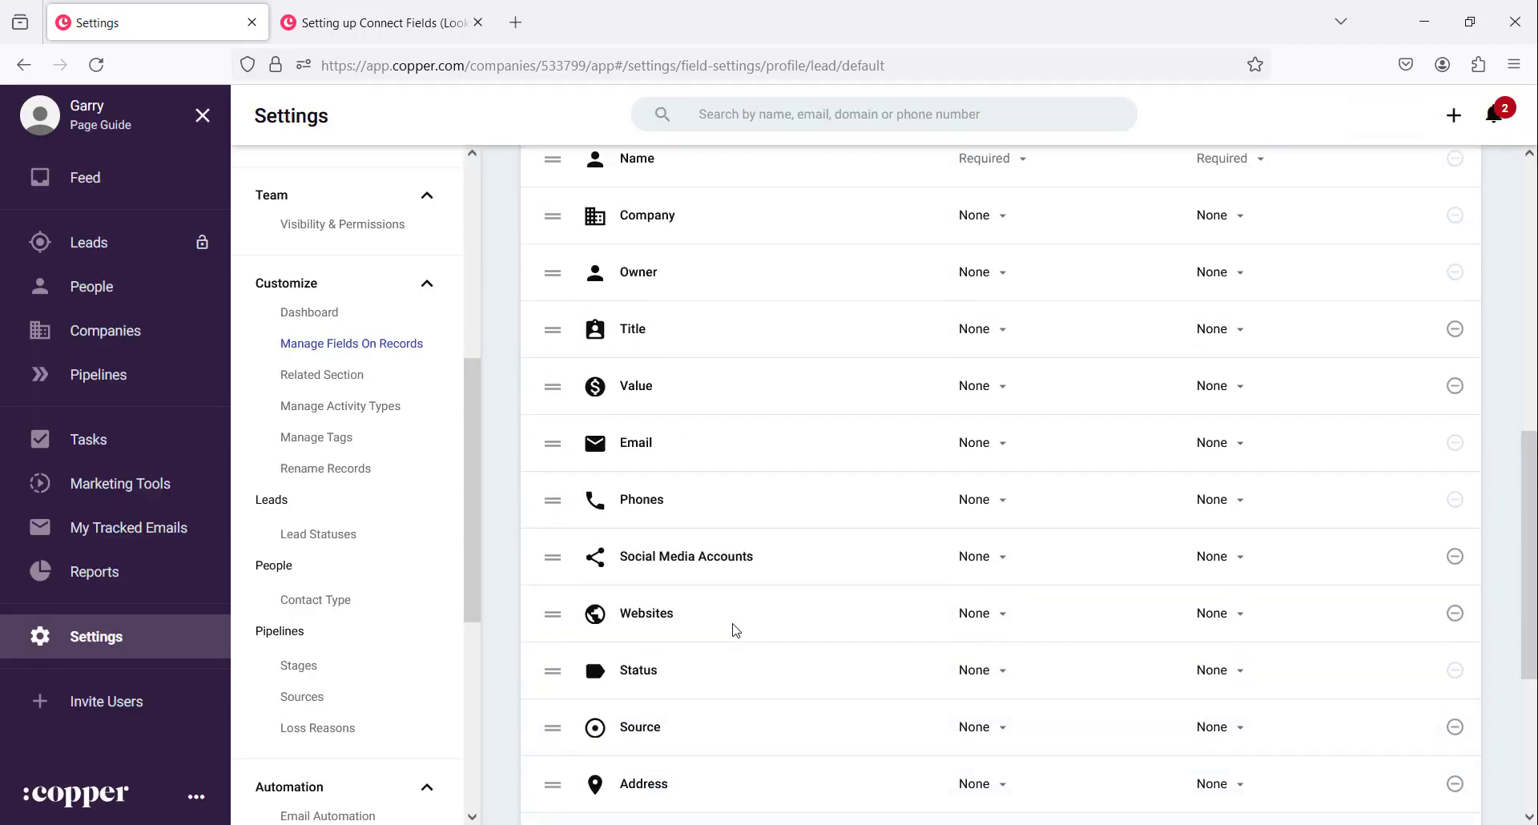
scroll(735, 629, "up", 2)
scroll(735, 630, "down", 6)
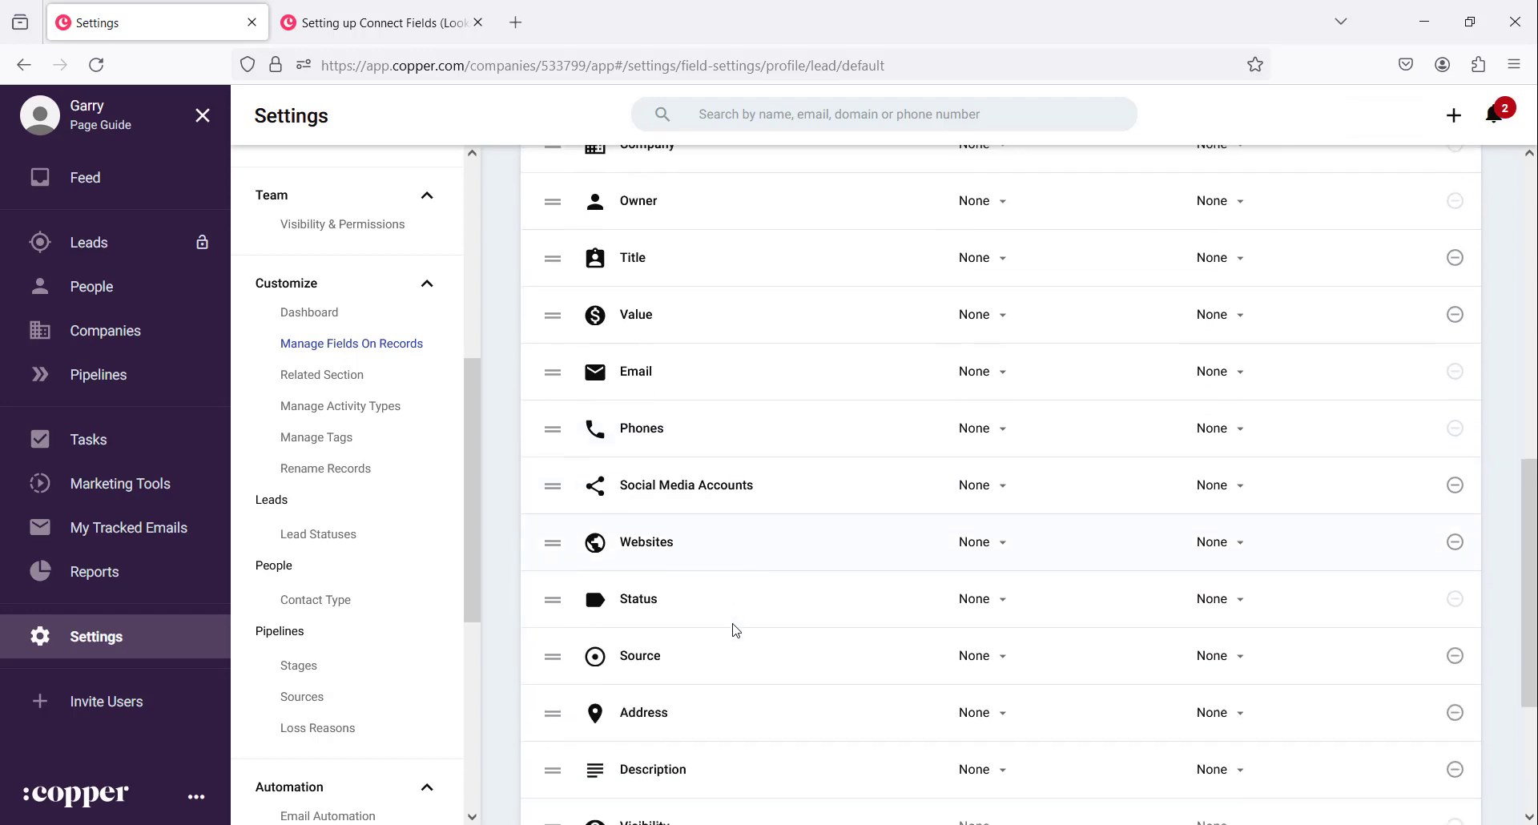
scroll(736, 629, "up", 3)
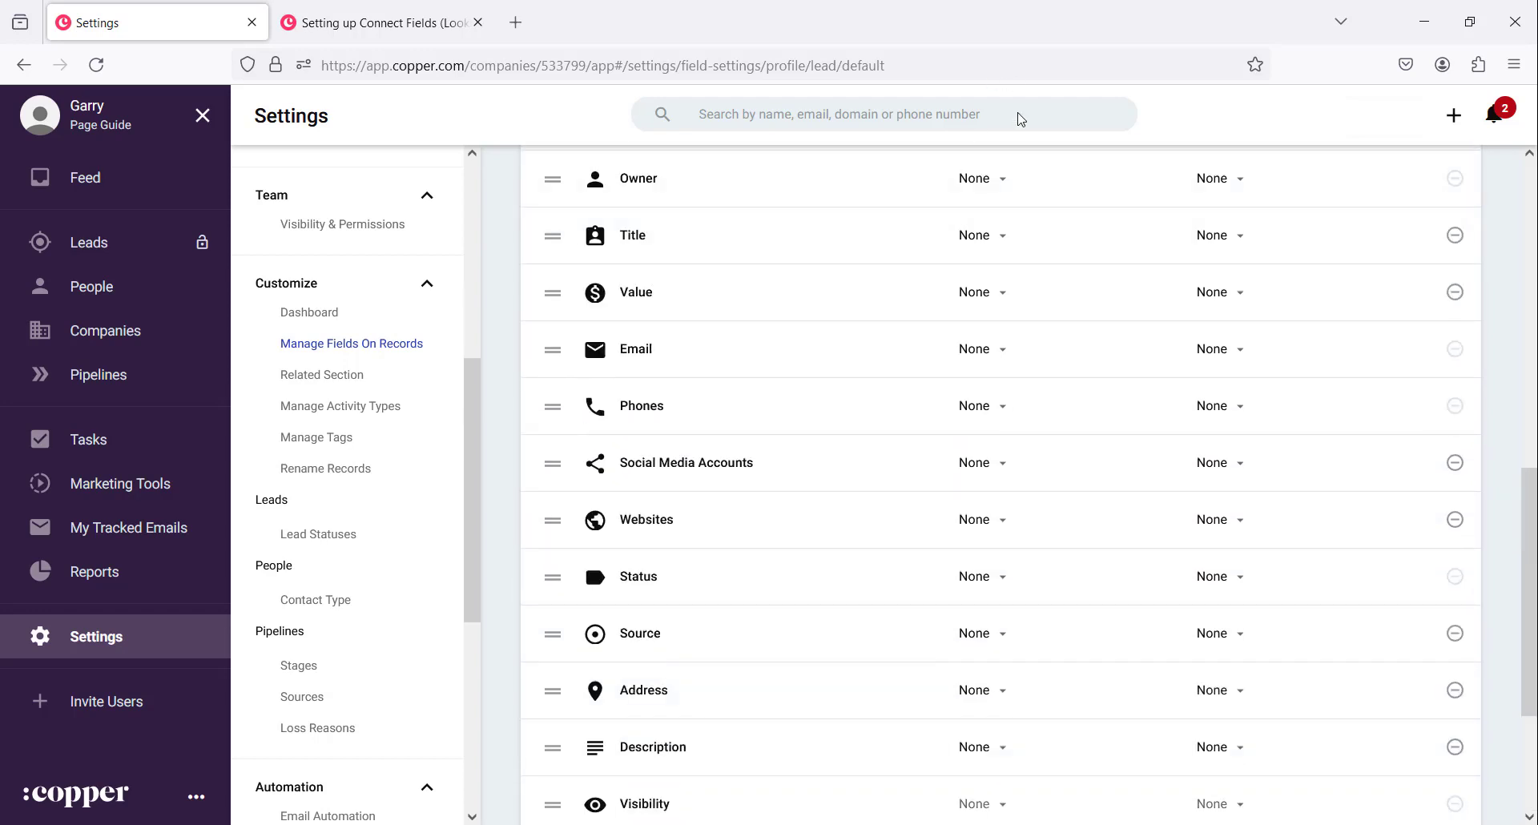
scroll(728, 468, "down", 3)
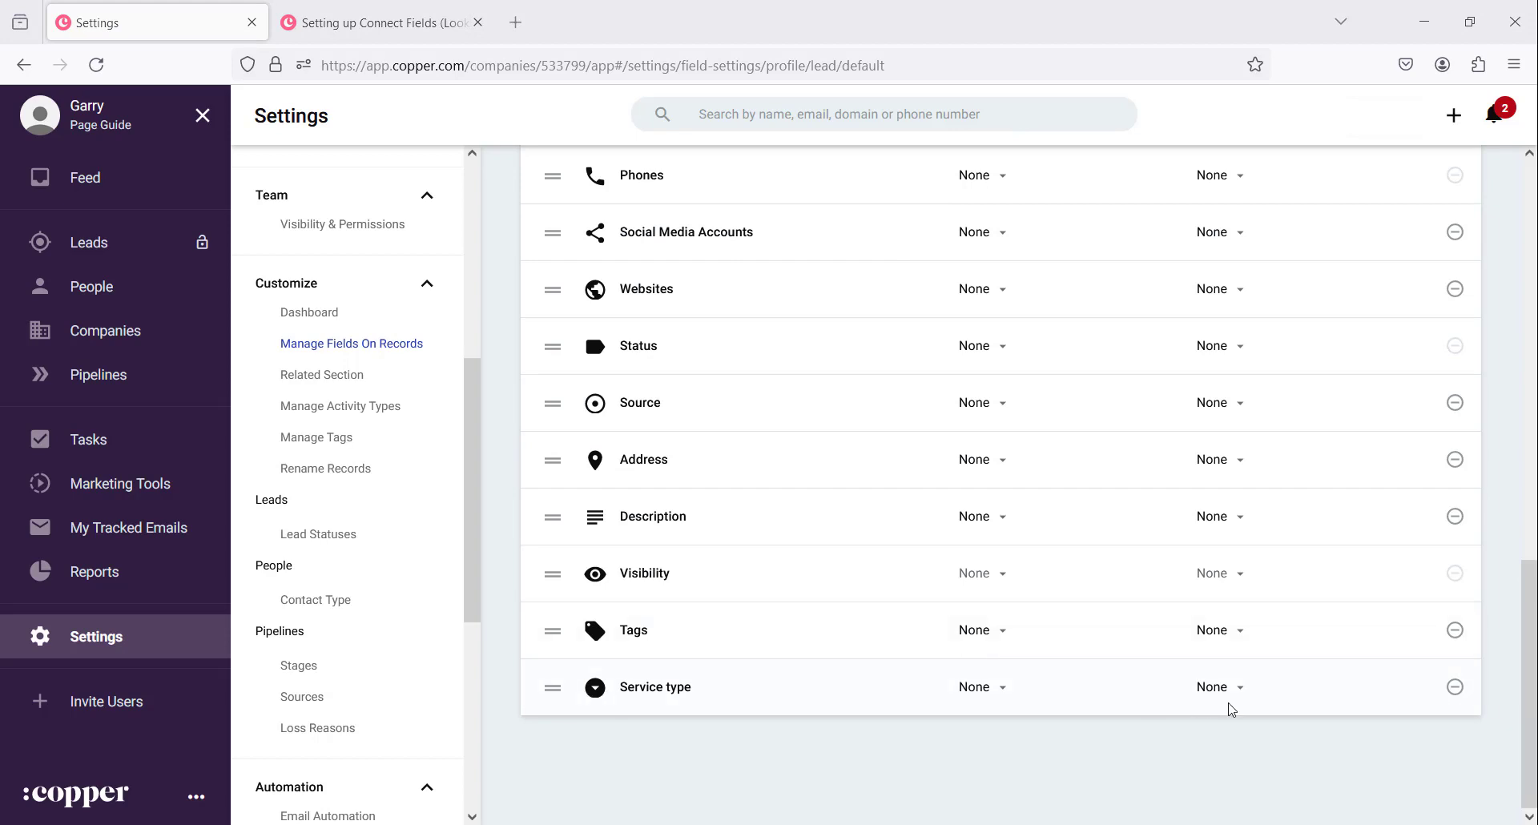
scroll(1094, 698, "up", 3)
scroll(1096, 702, "down", 3)
left_click(1003, 690)
left_click(1004, 734)
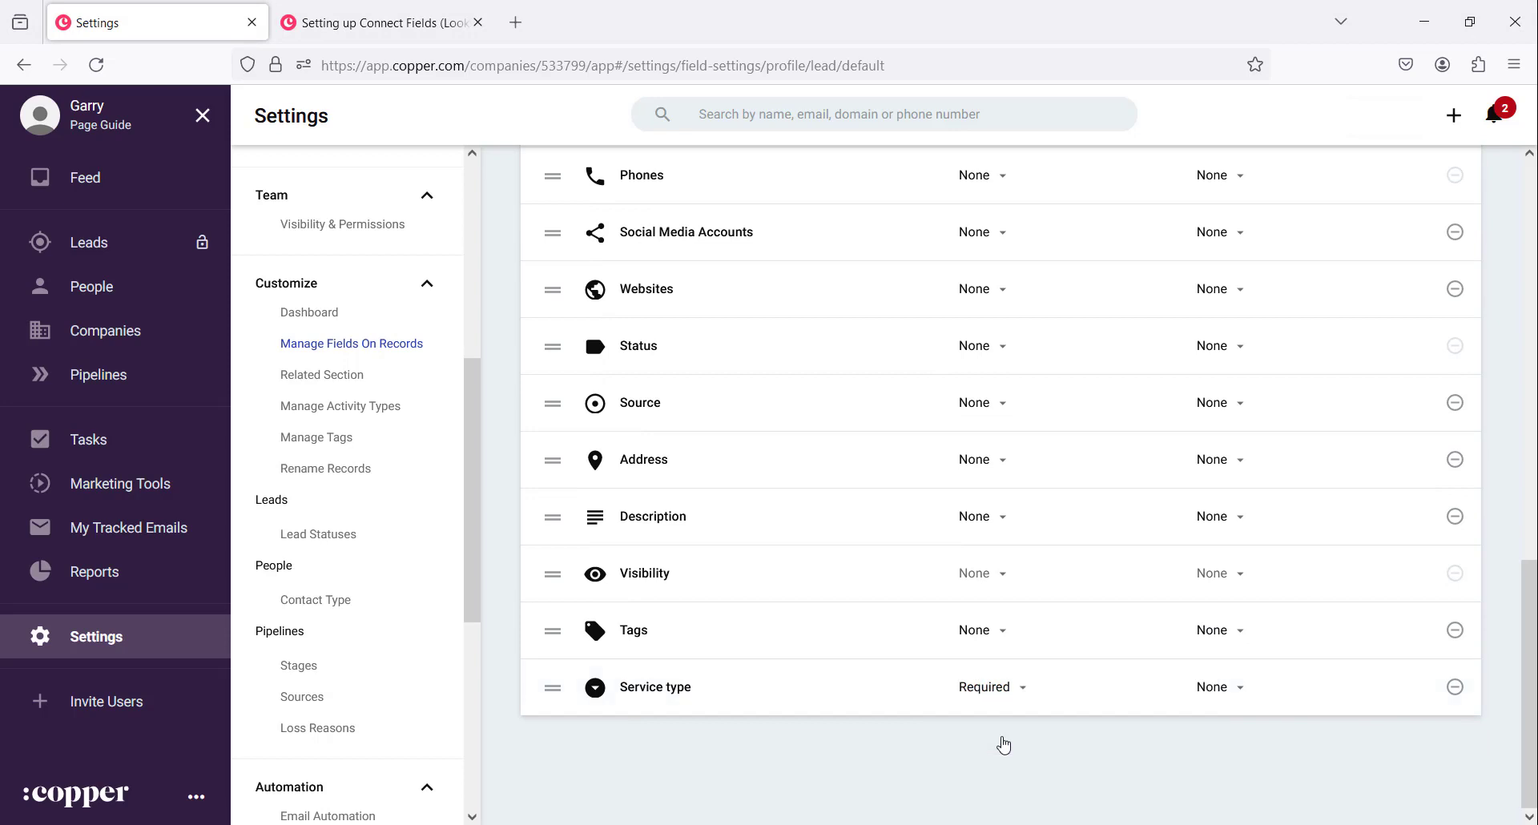
Check Service type's Record Edit Rule options and leave it at None
scroll(1092, 663, "up", 3)
scroll(1138, 663, "down", 3)
left_click(1221, 698)
left_click(1222, 703)
left_click(1221, 702)
left_click(1000, 772)
scroll(918, 699, "up", 8)
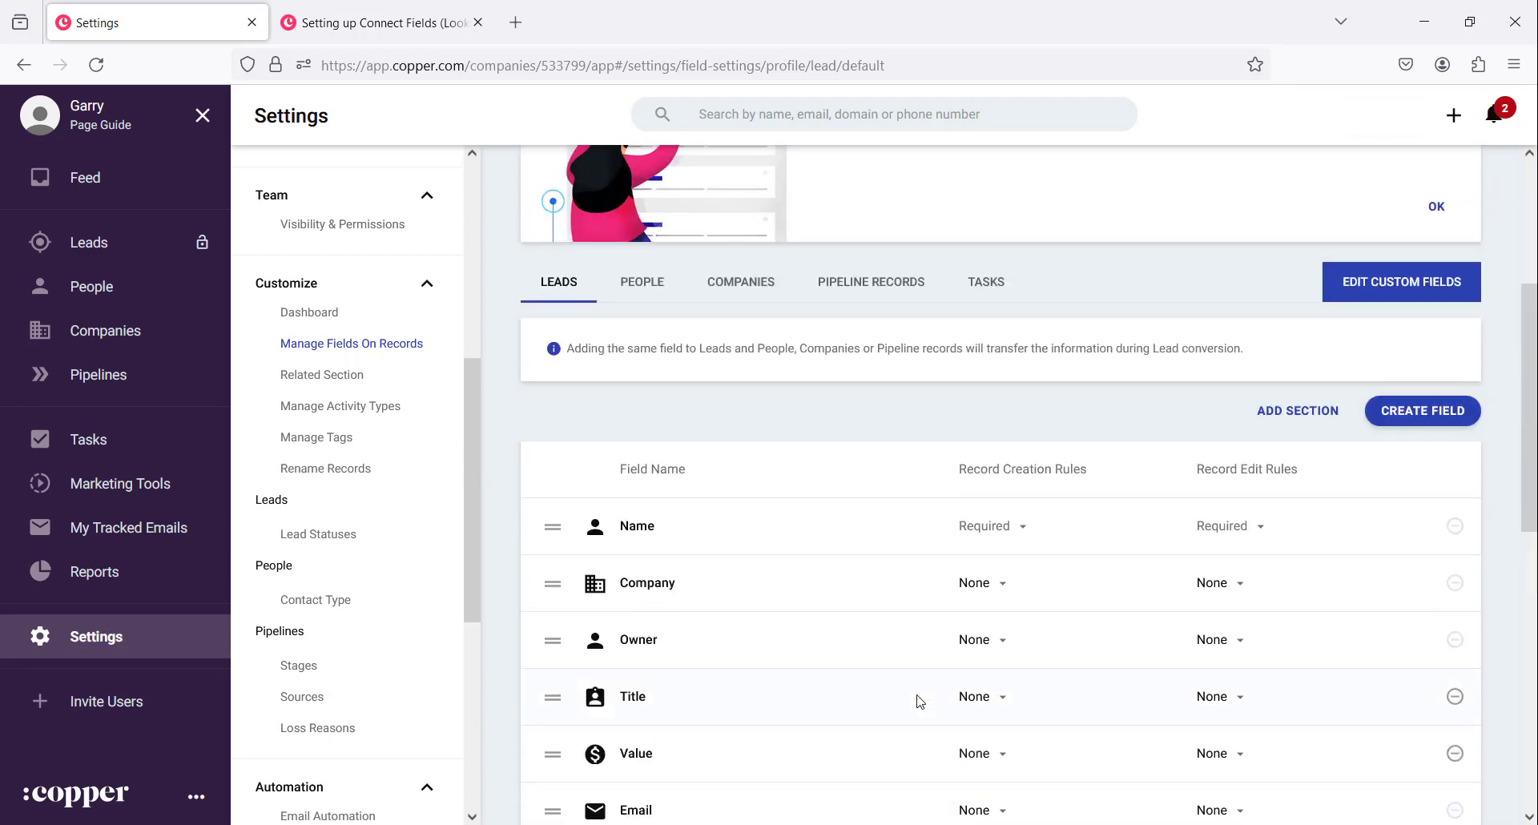
scroll(920, 702, "up", 4)
scroll(920, 698, "down", 2)
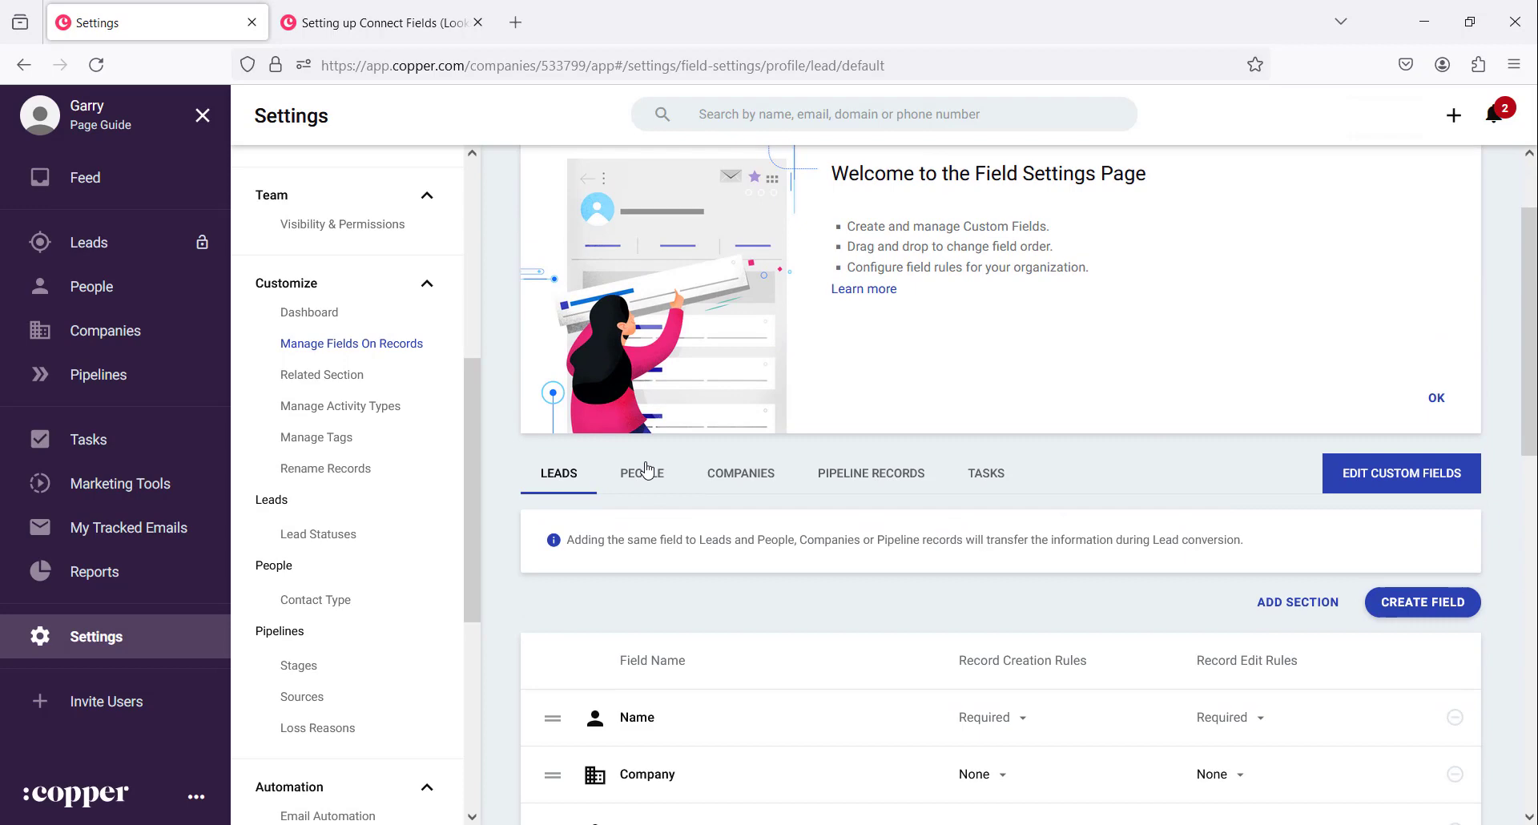
Review the People fields, then the Pipeline Records fields for the Computer repairs pipeline
left_click(657, 479)
scroll(777, 537, "down", 5)
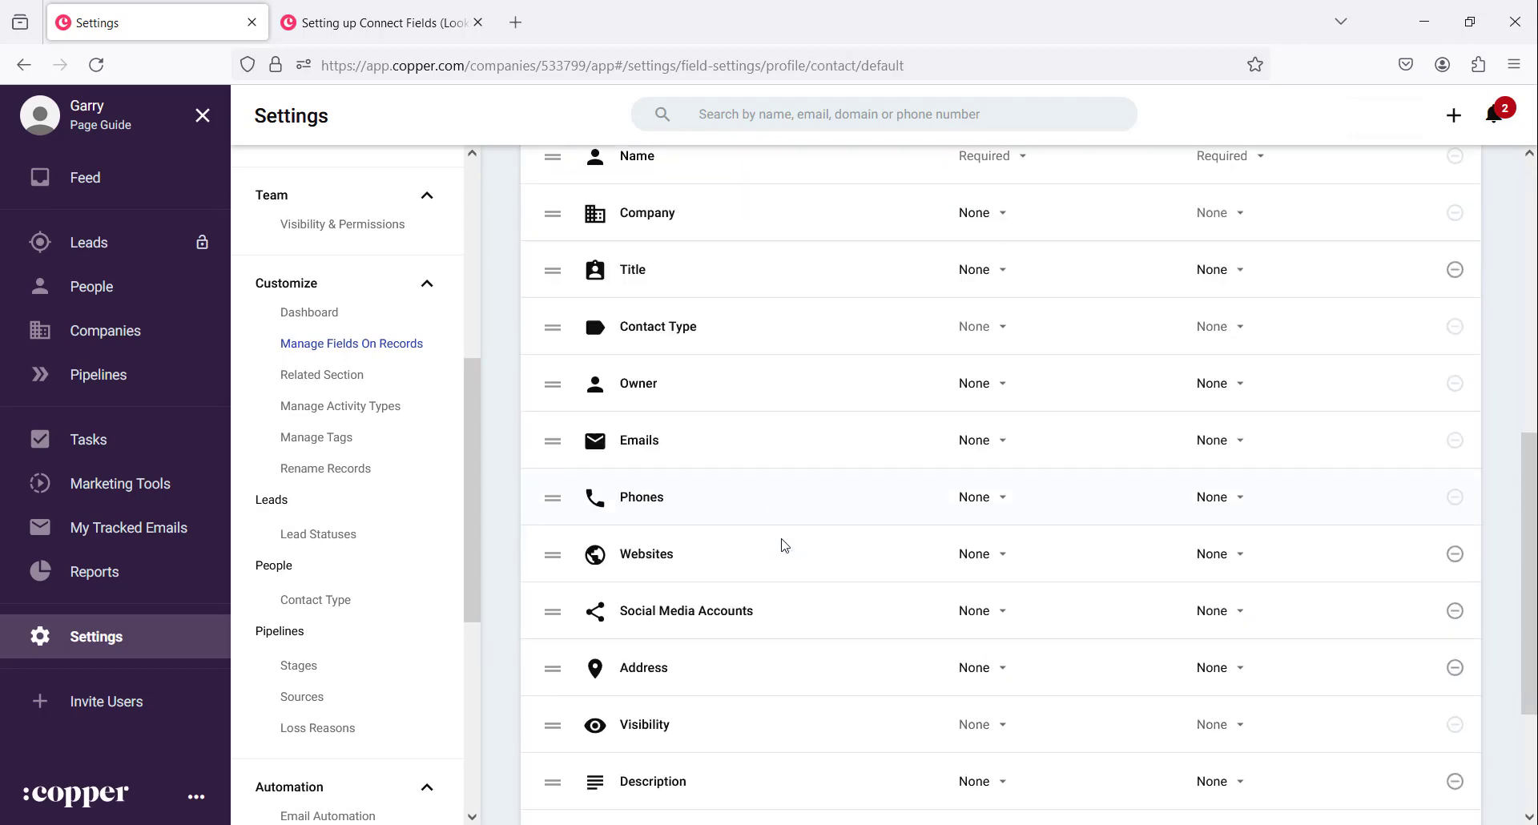
scroll(784, 546, "down", 3)
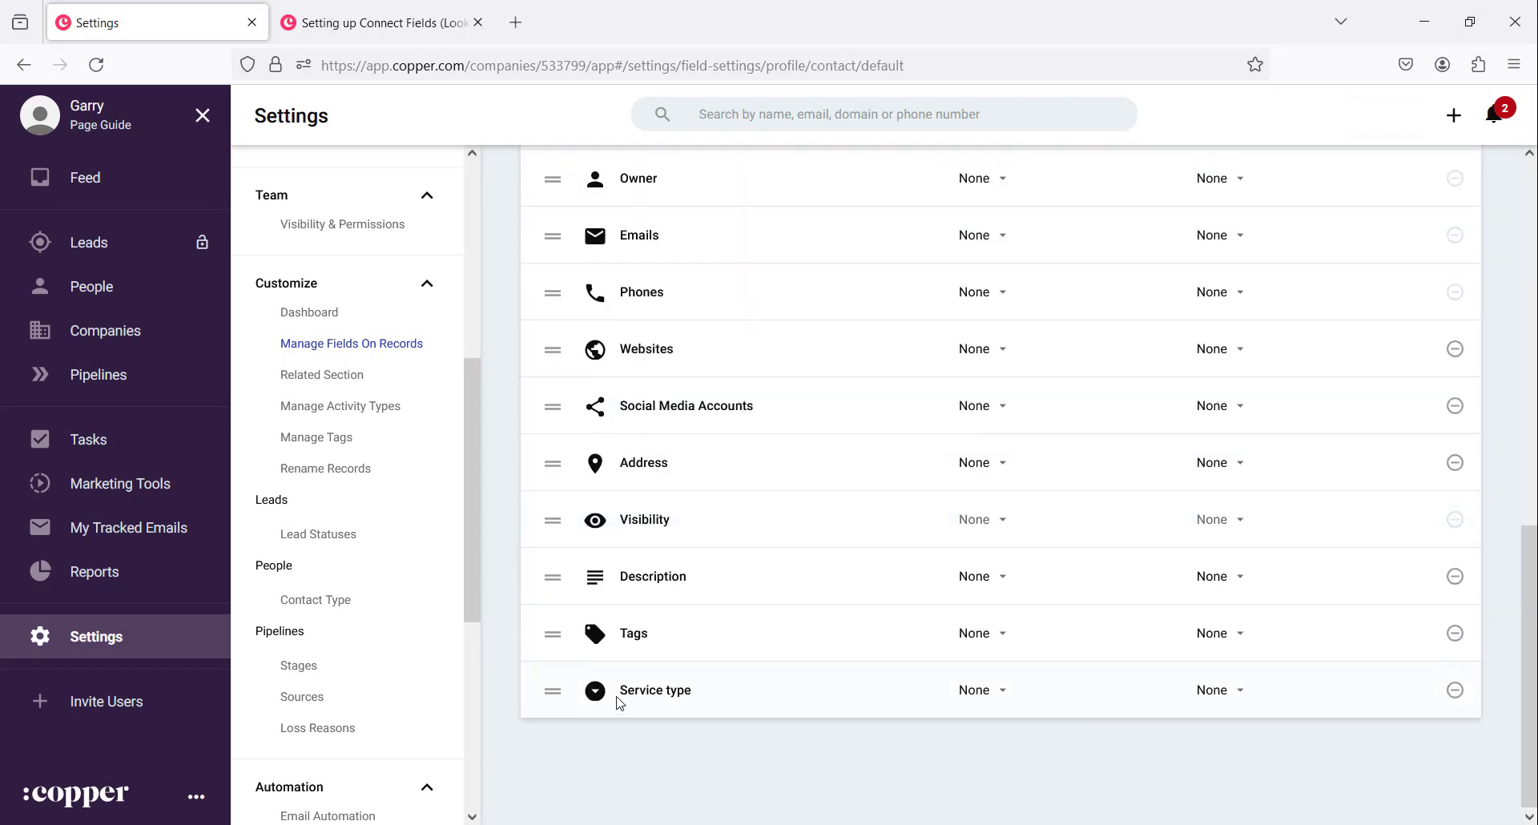
scroll(620, 703, "up", 10)
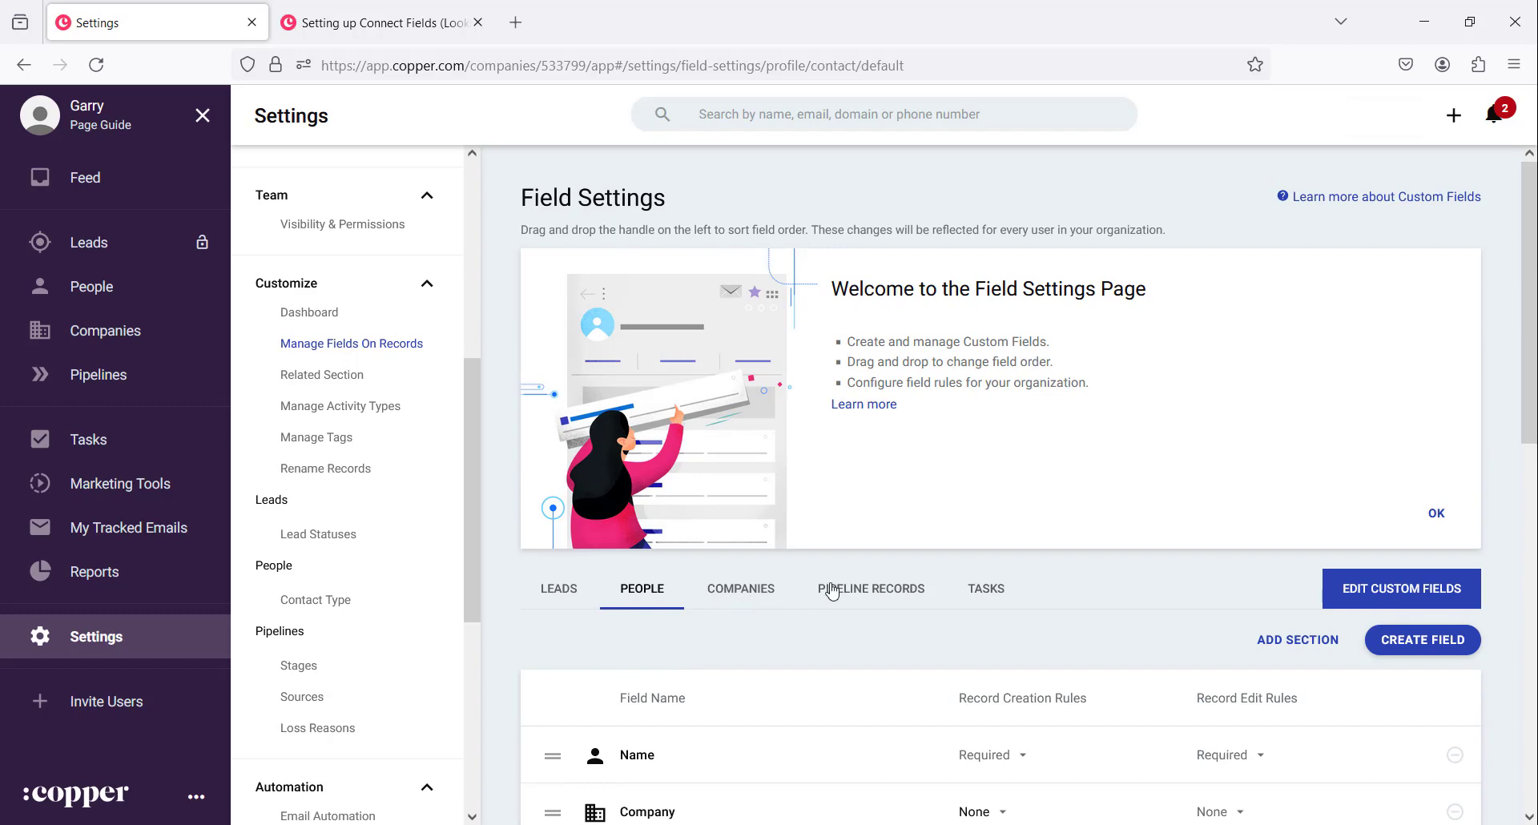
left_click(851, 600)
scroll(851, 597, "down", 10)
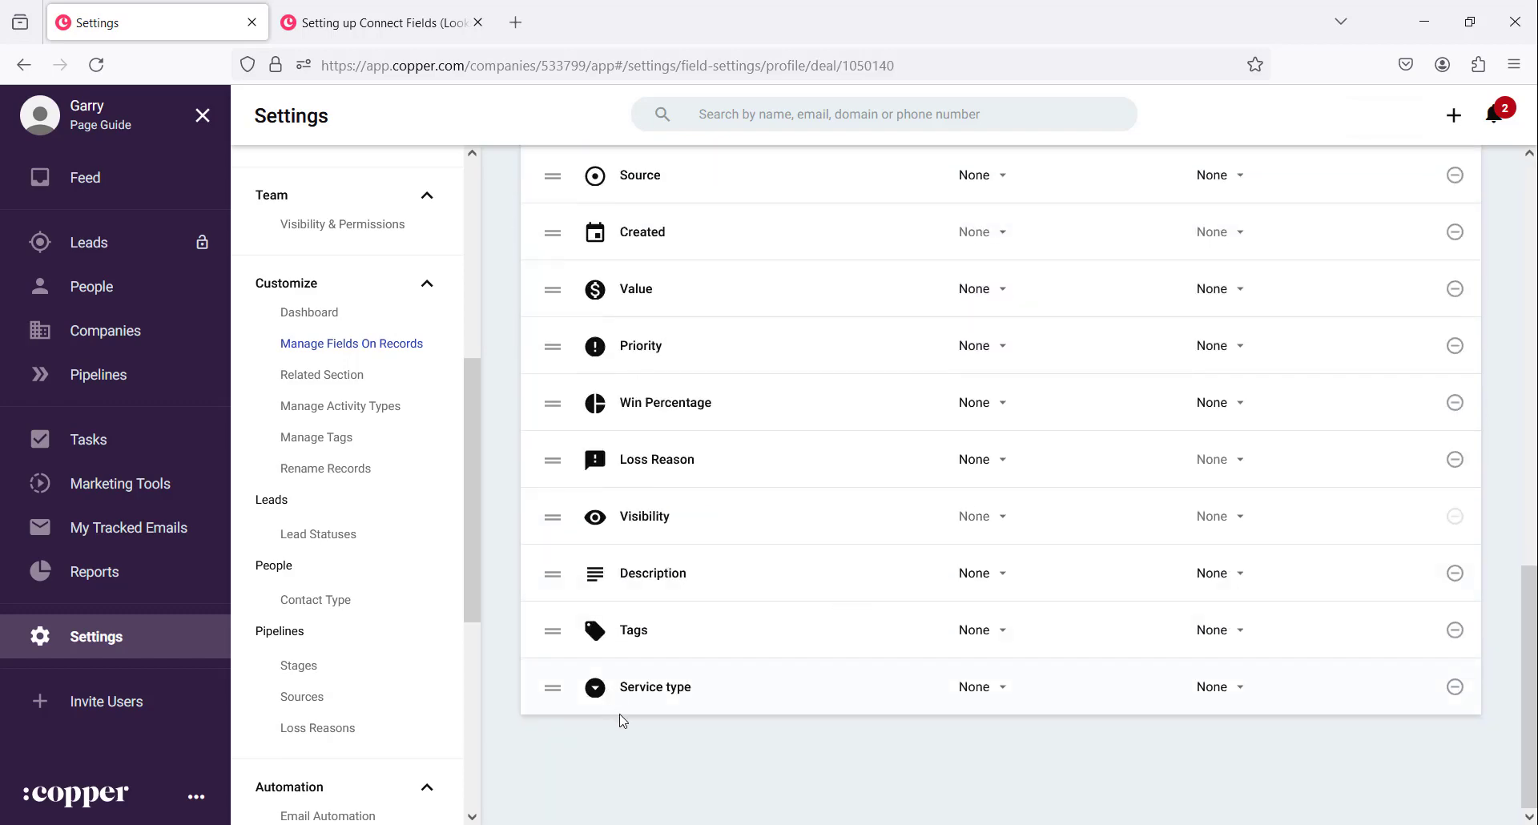
scroll(649, 691, "up", 10)
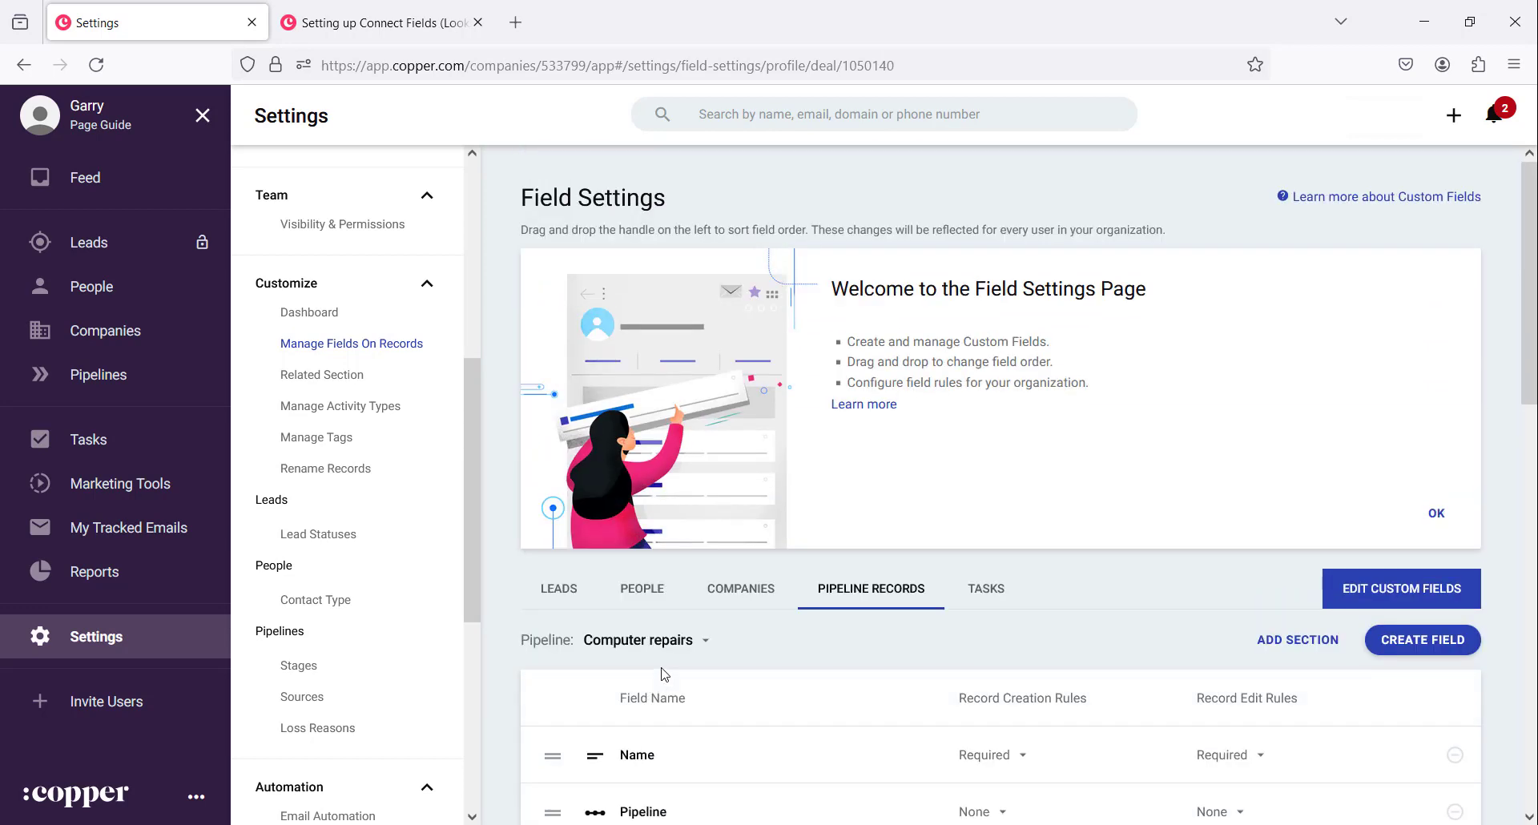
scroll(894, 561, "down", 3)
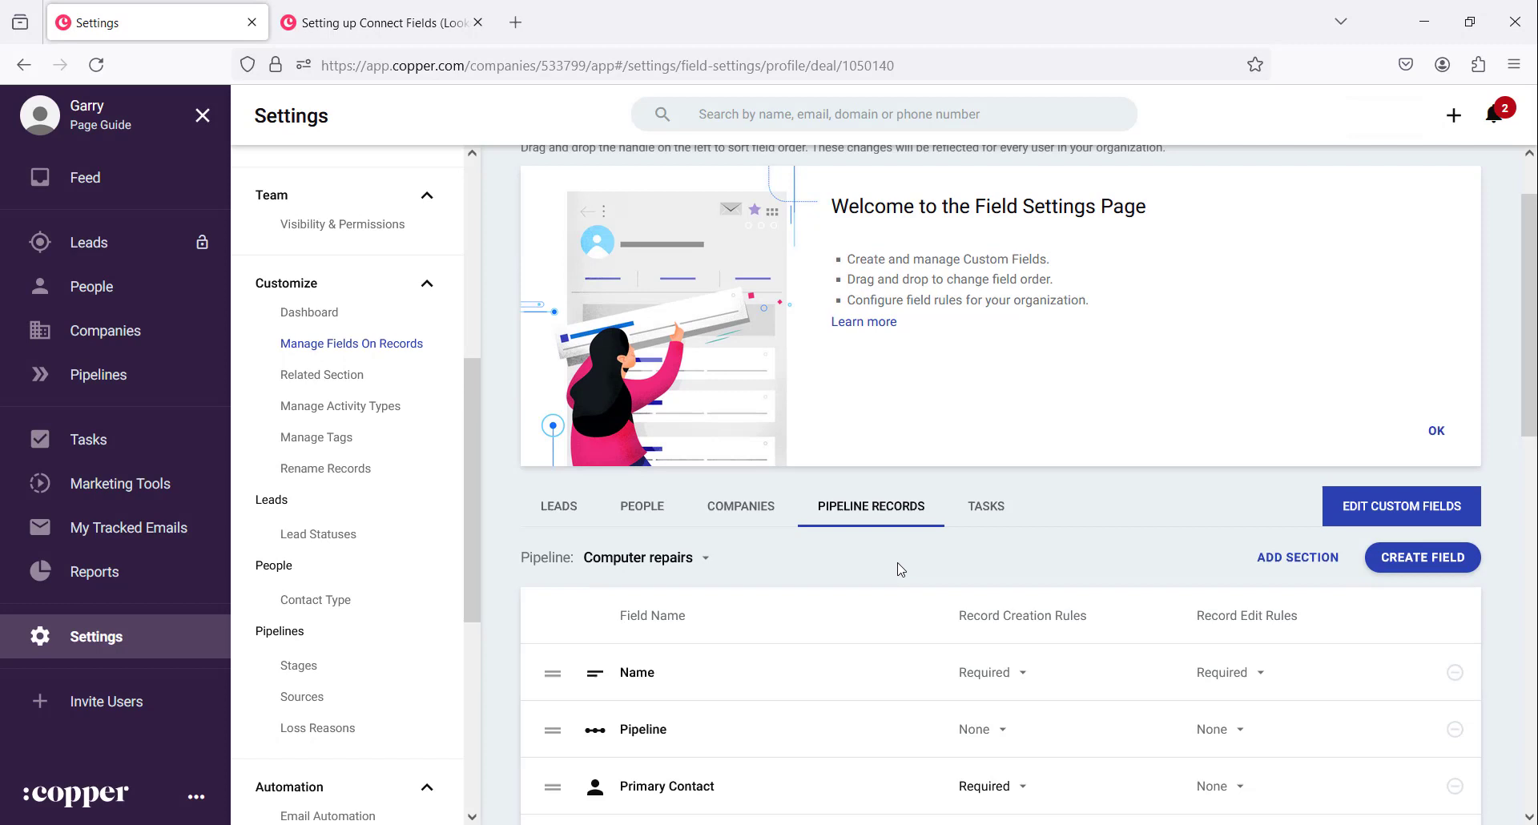
Open Service type from Edit Custom Fields, review its settings, and close without changes
left_click(1404, 372)
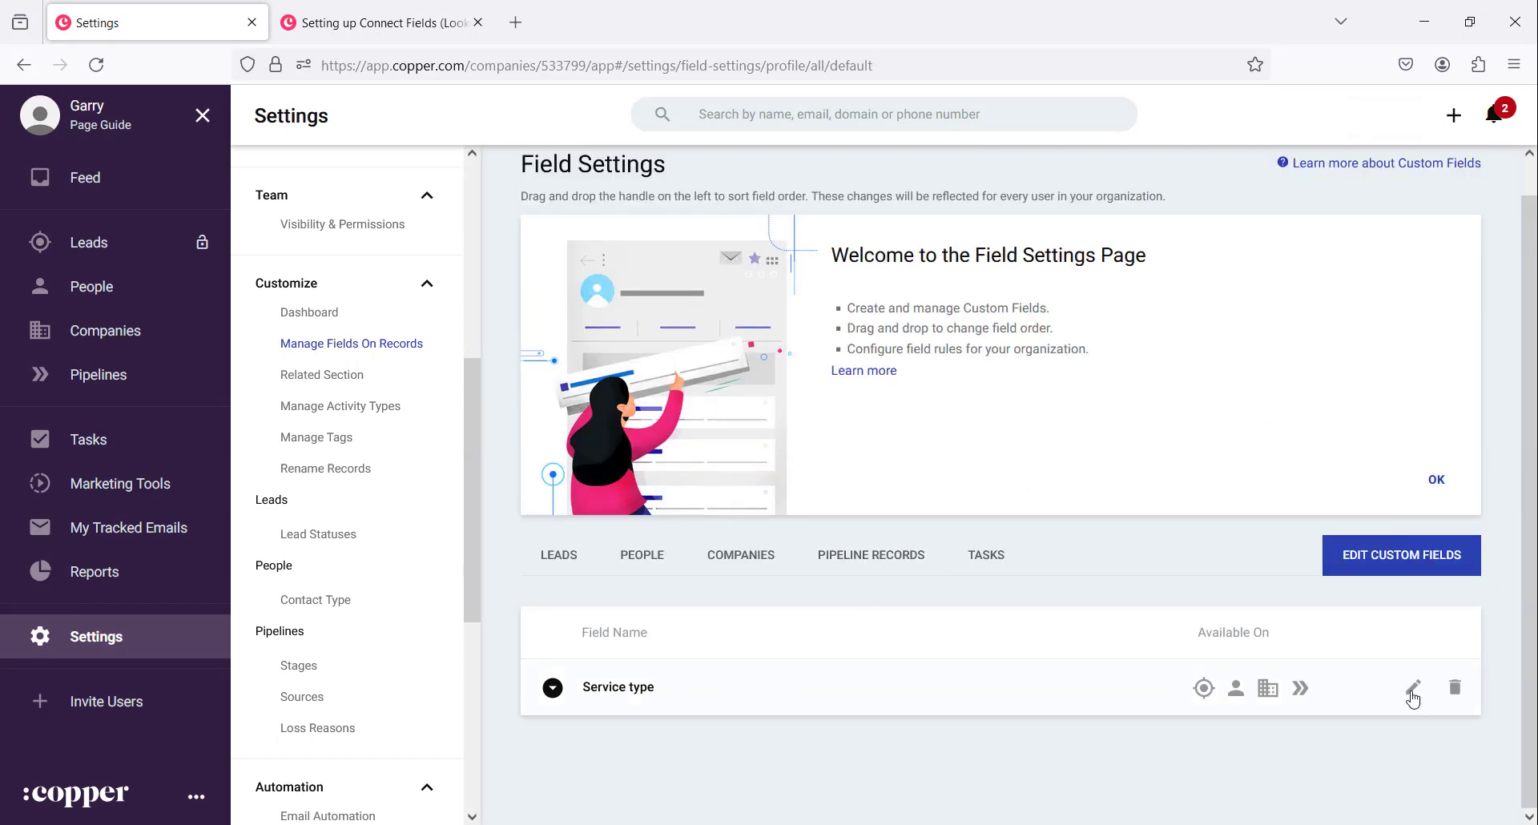
left_click(1413, 689)
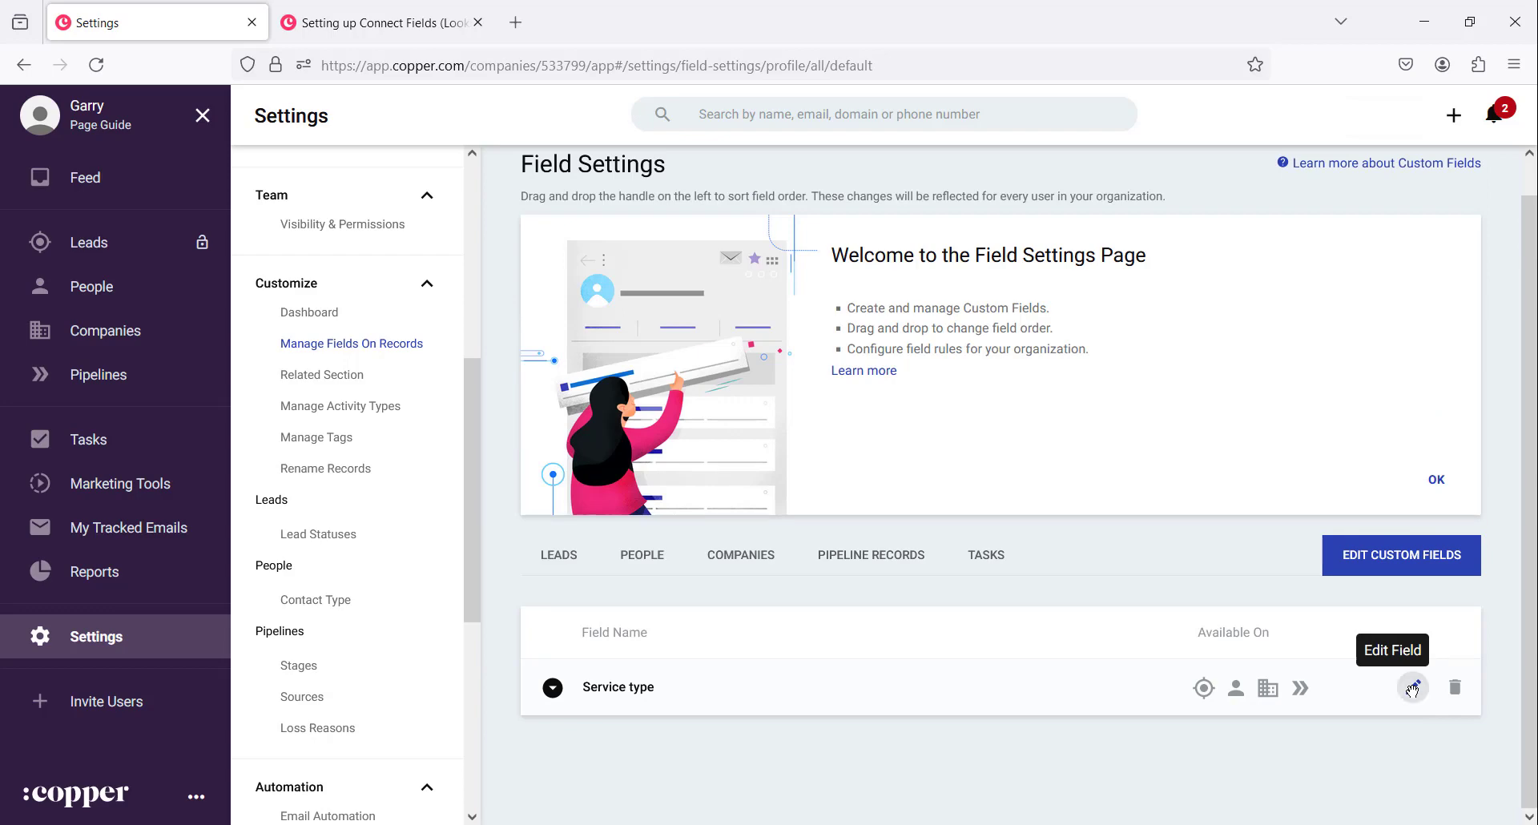
scroll(721, 344, "down", 5)
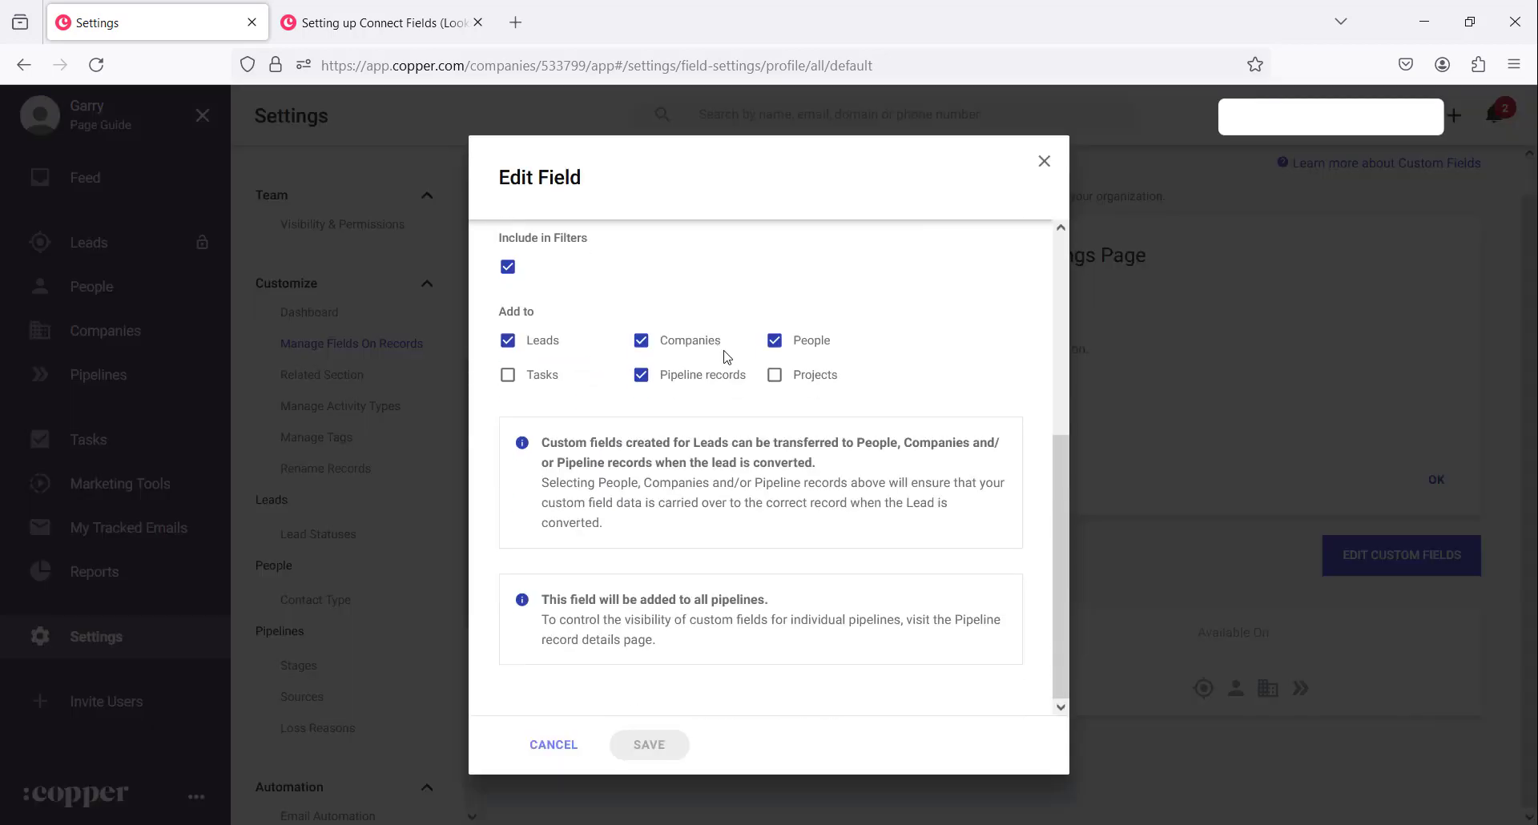
scroll(753, 547, "up", 4)
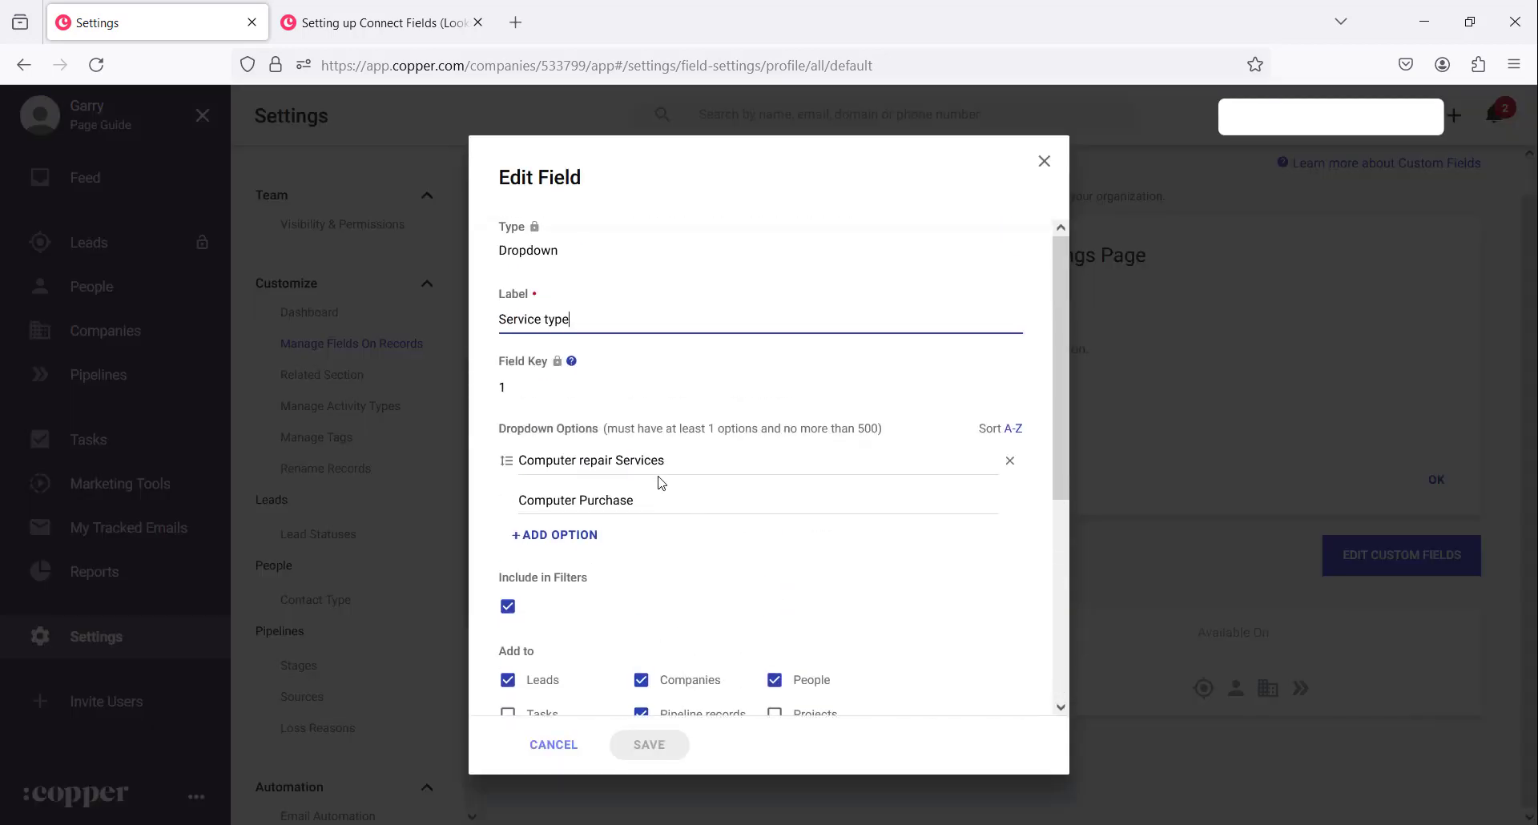
scroll(721, 591, "down", 5)
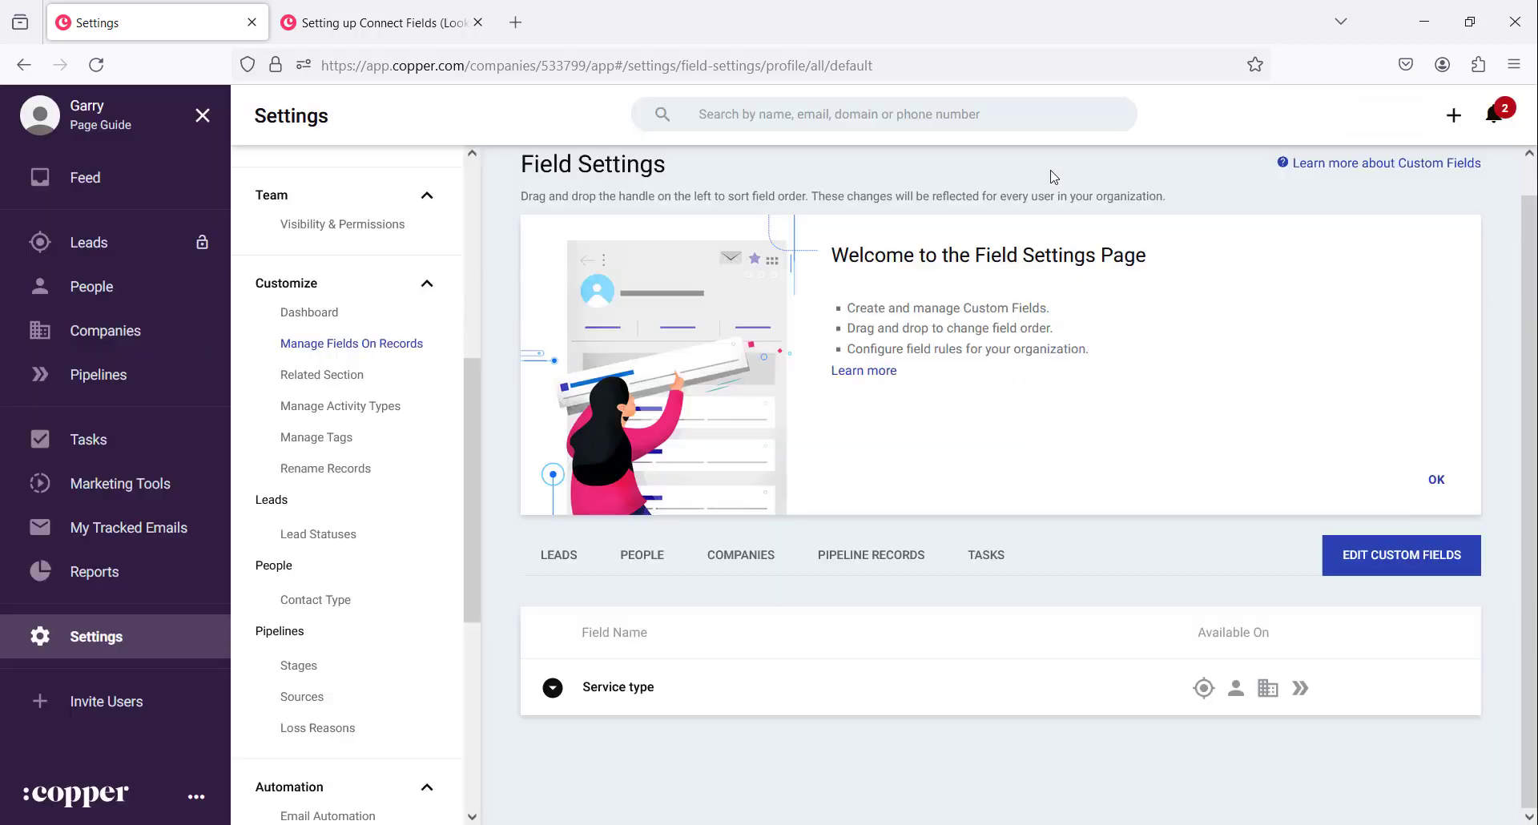
left_click(1044, 163)
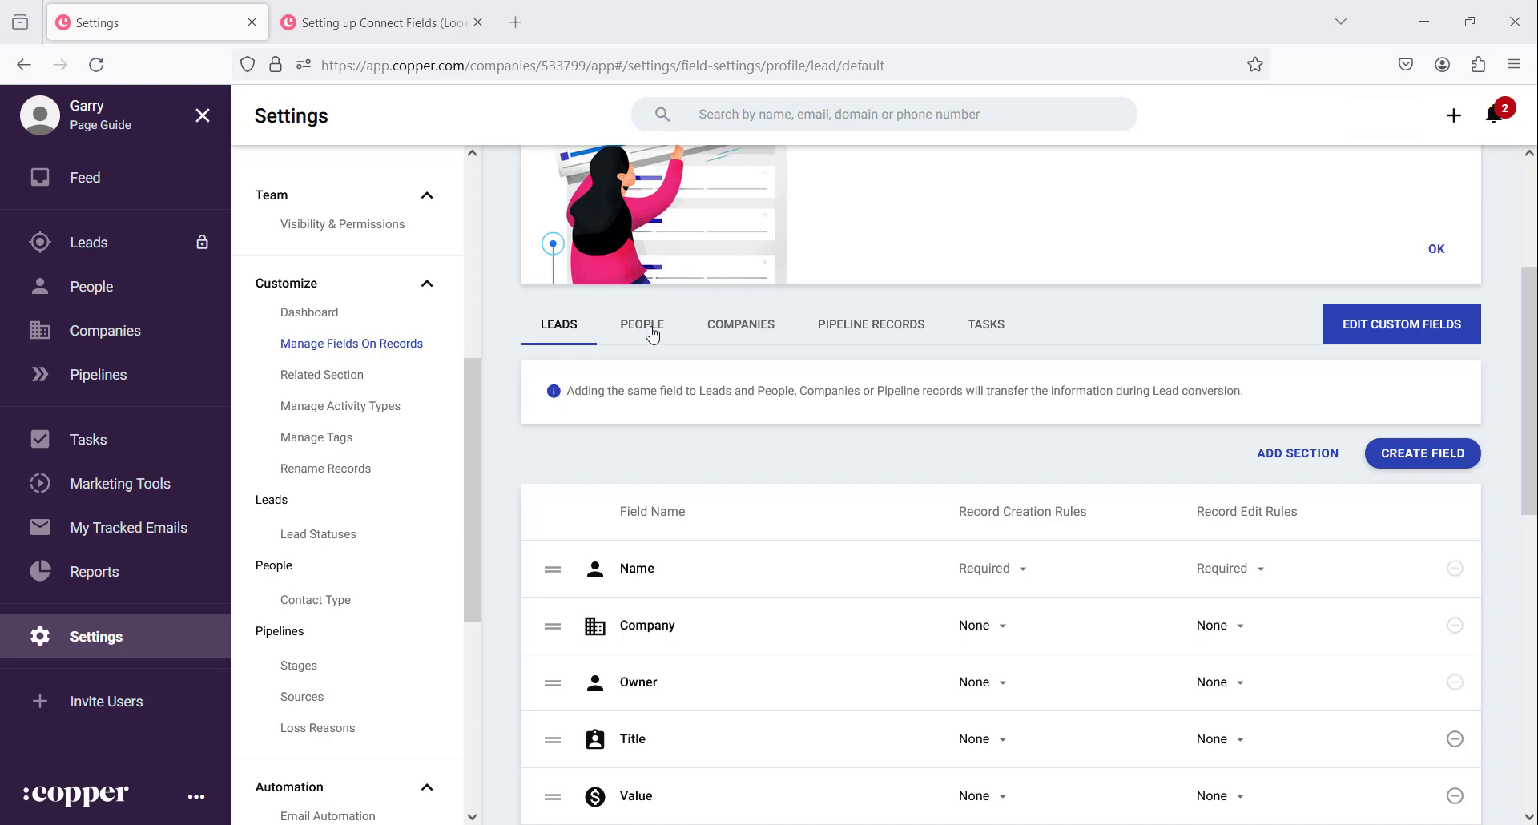
Switch to the People field settings and start a new field with Create Field
left_click(653, 335)
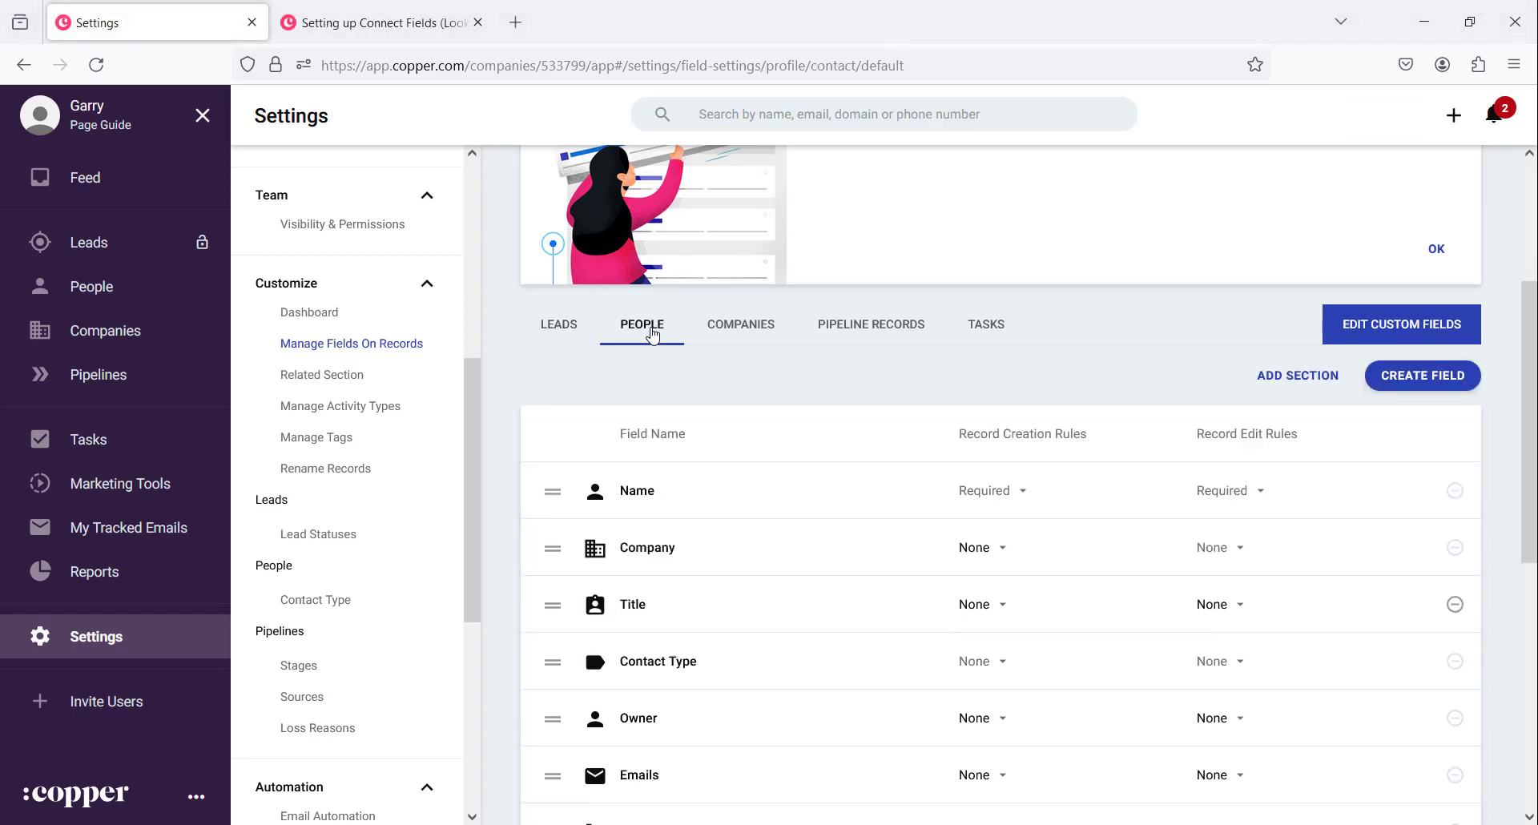
left_click(1423, 385)
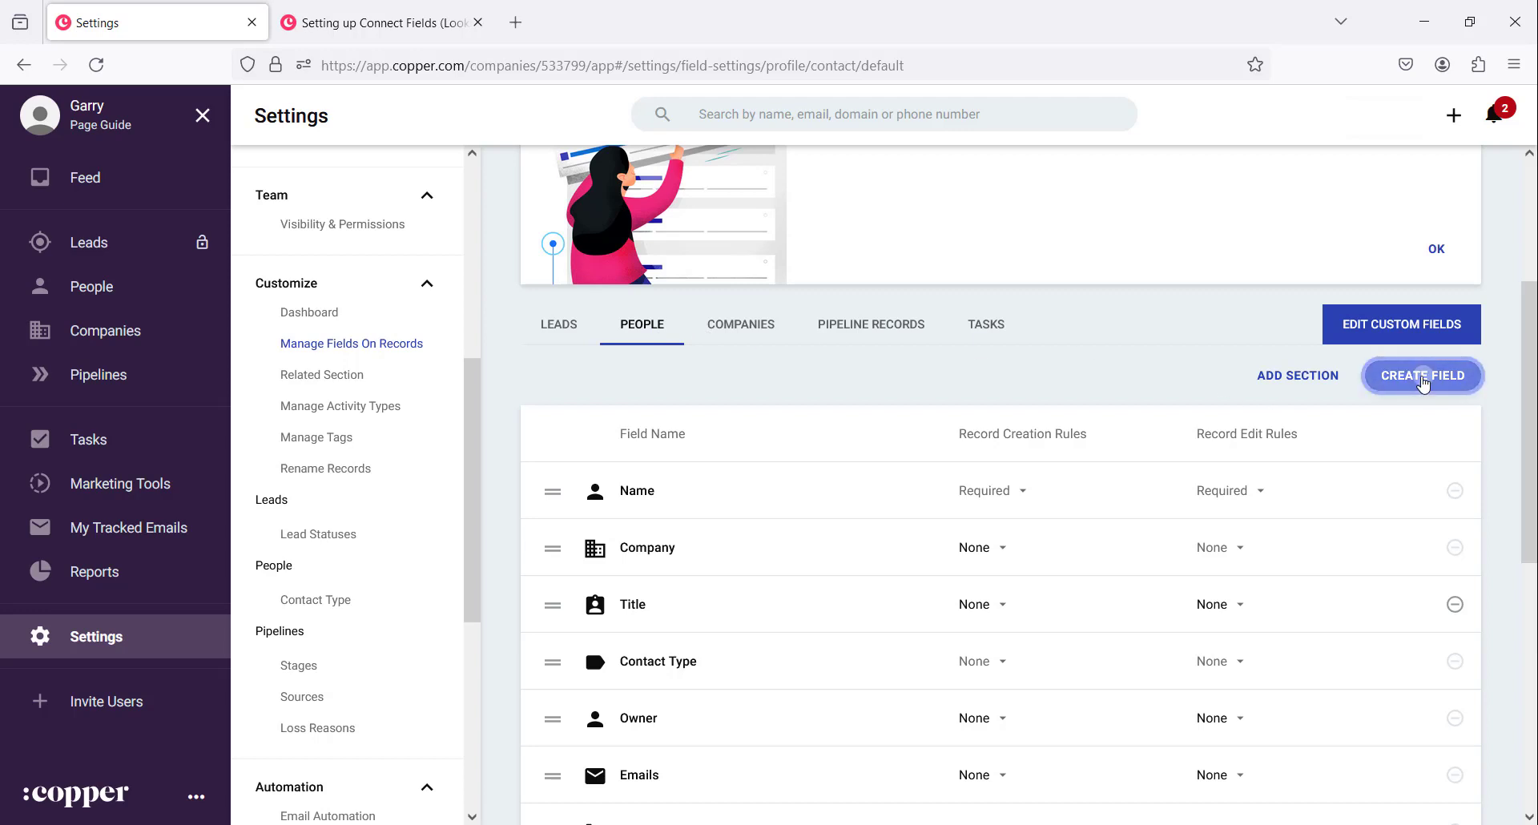
Make the new People field a Connect Field with the Manager of / Managed by relationship
left_click(677, 263)
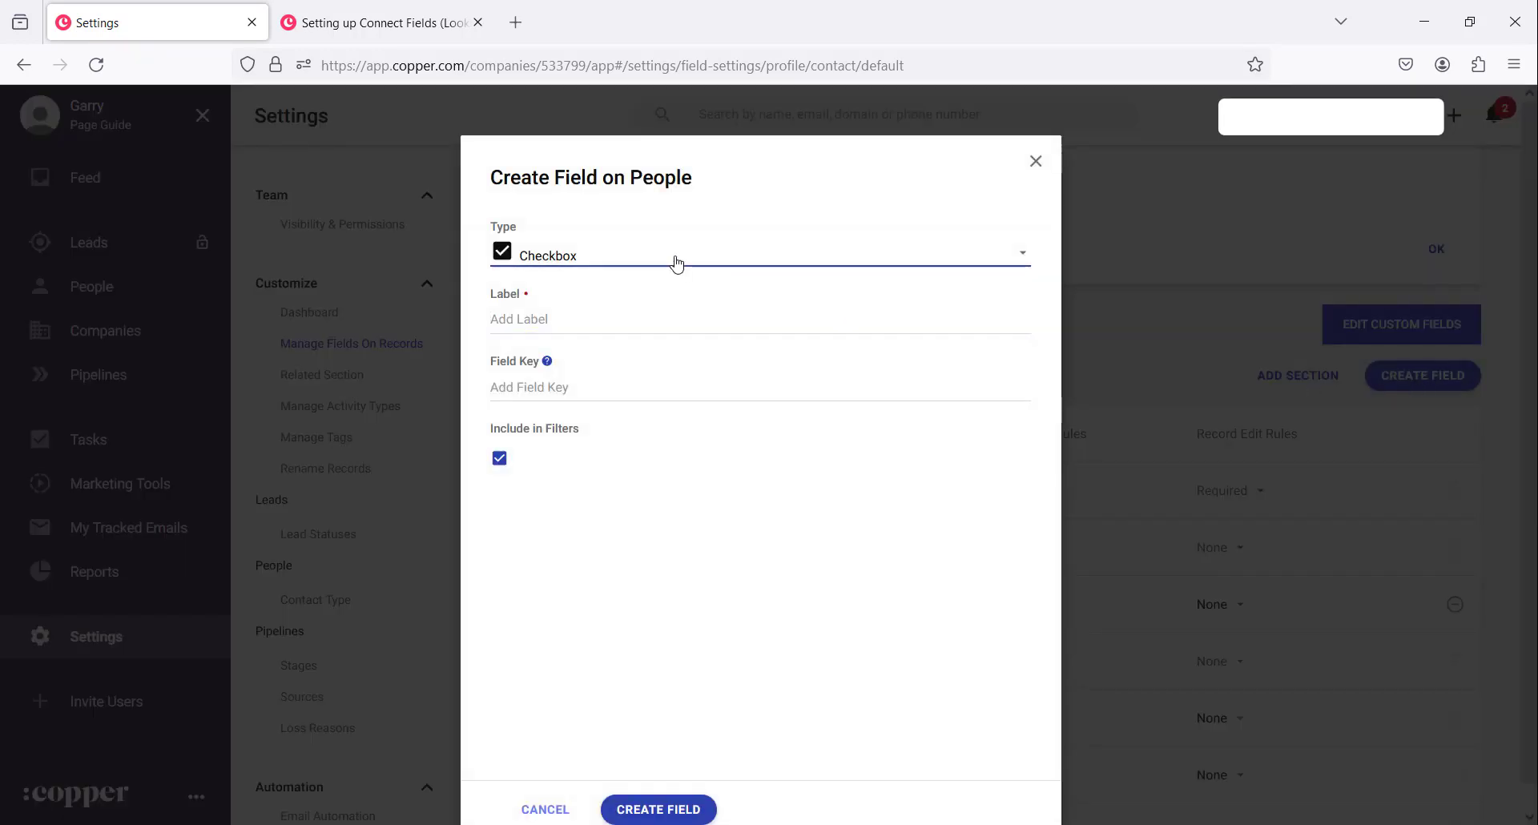
left_click(668, 364)
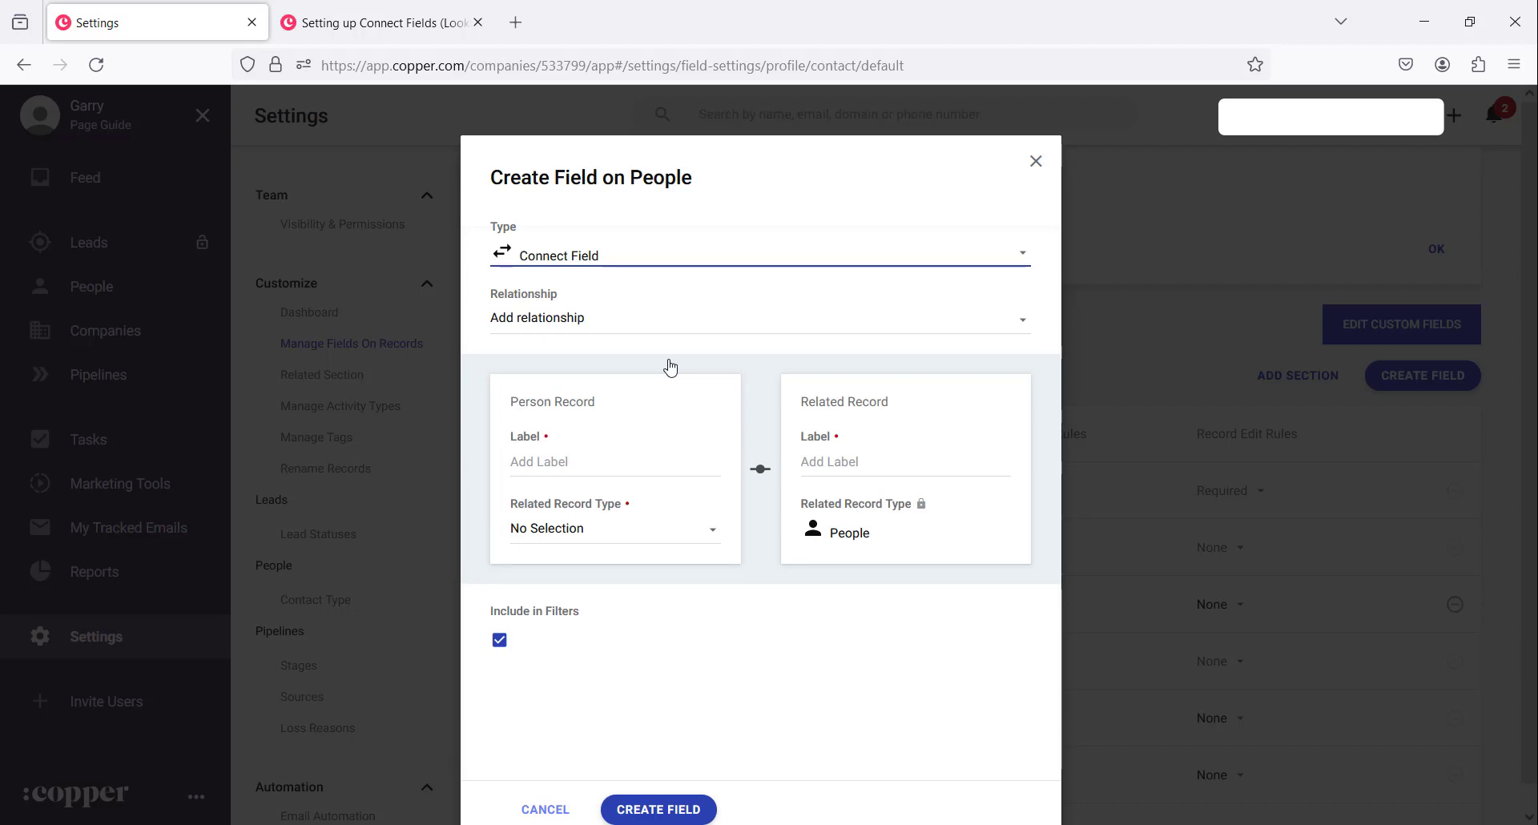
left_click(681, 320)
left_click(682, 323)
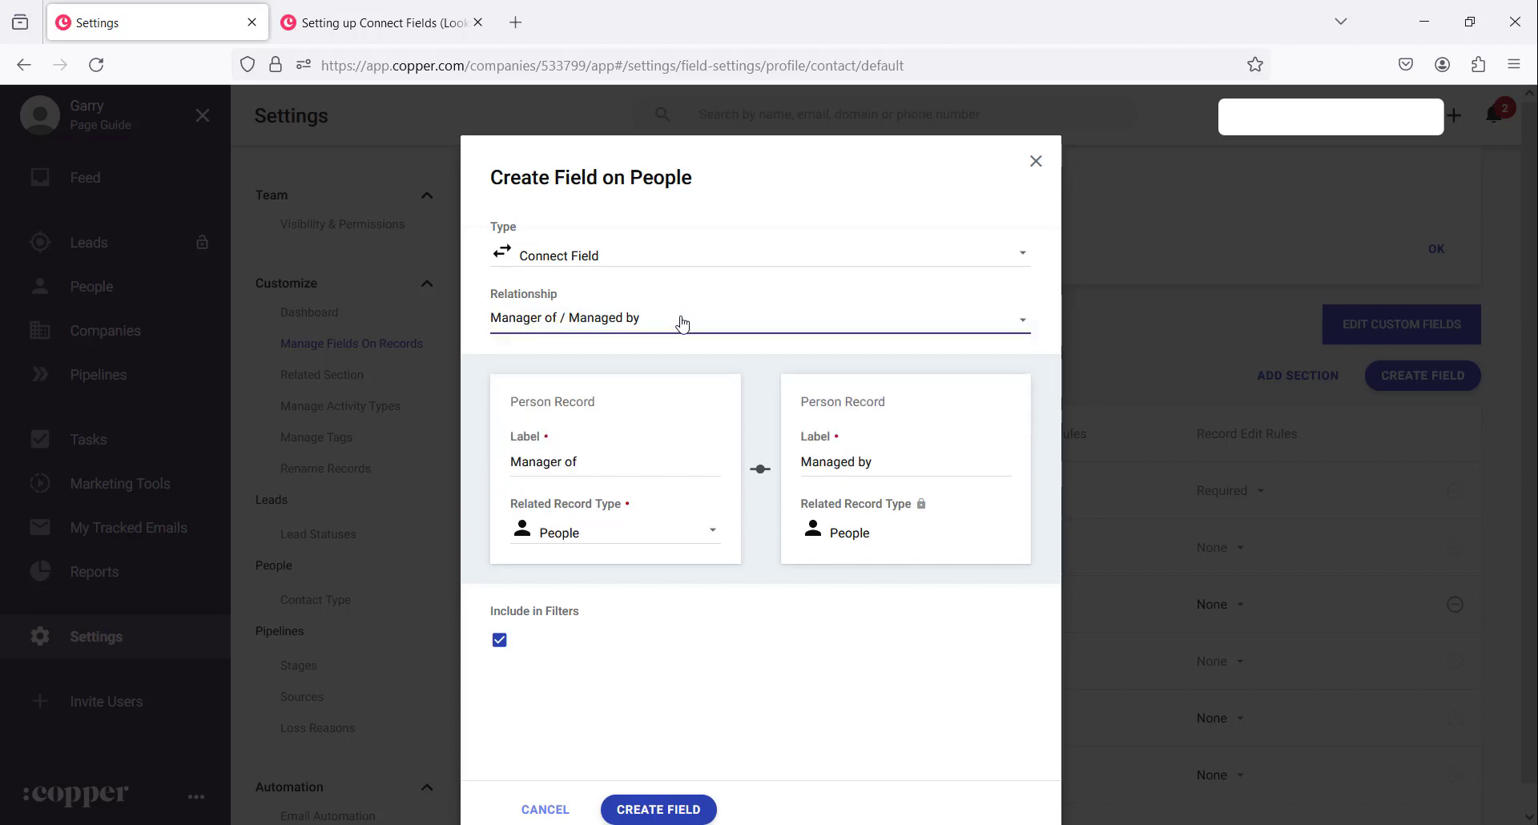
left_click(681, 324)
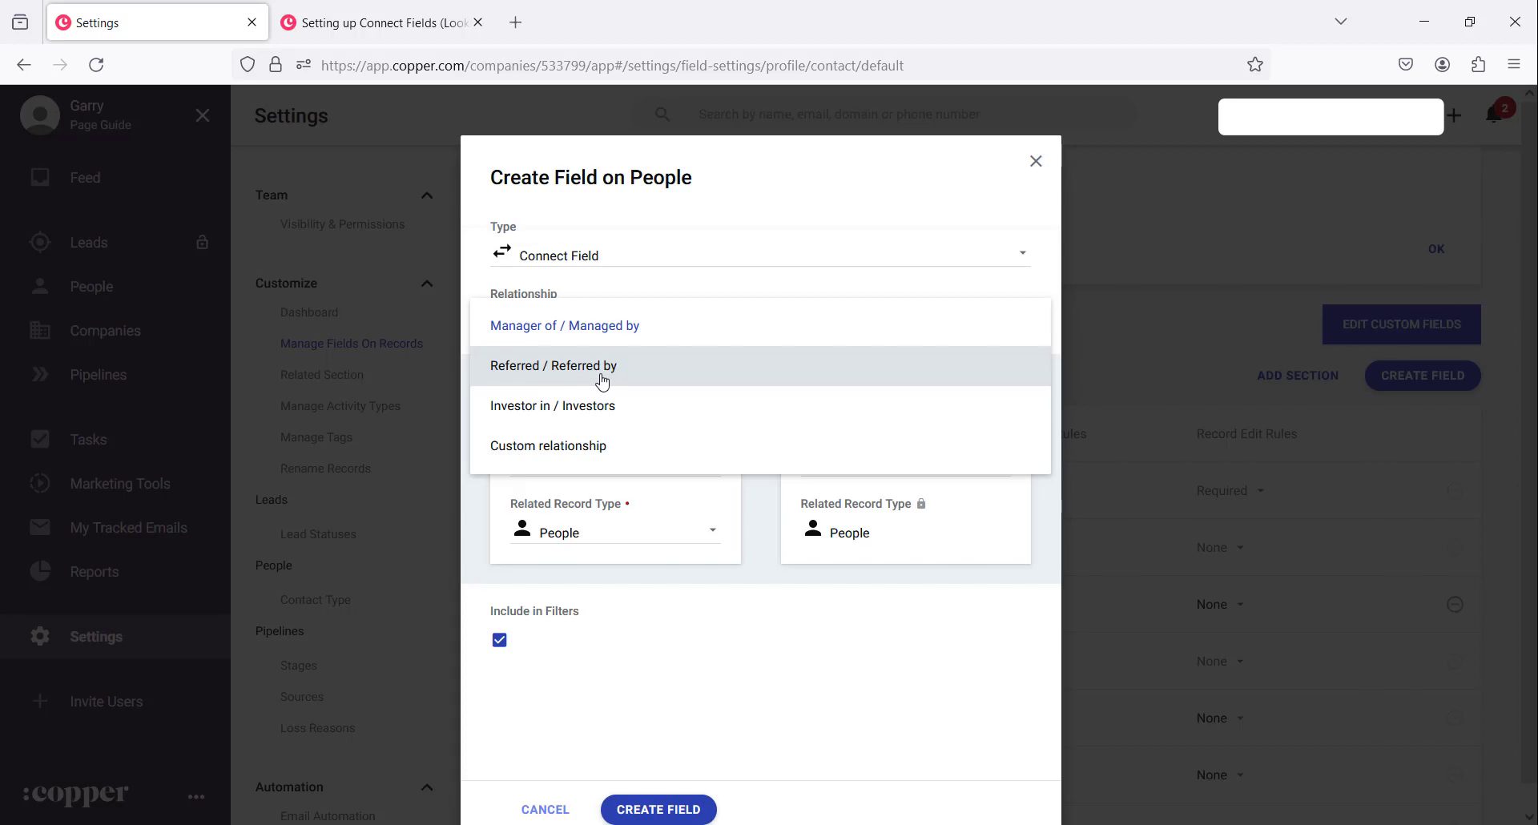
left_click(857, 282)
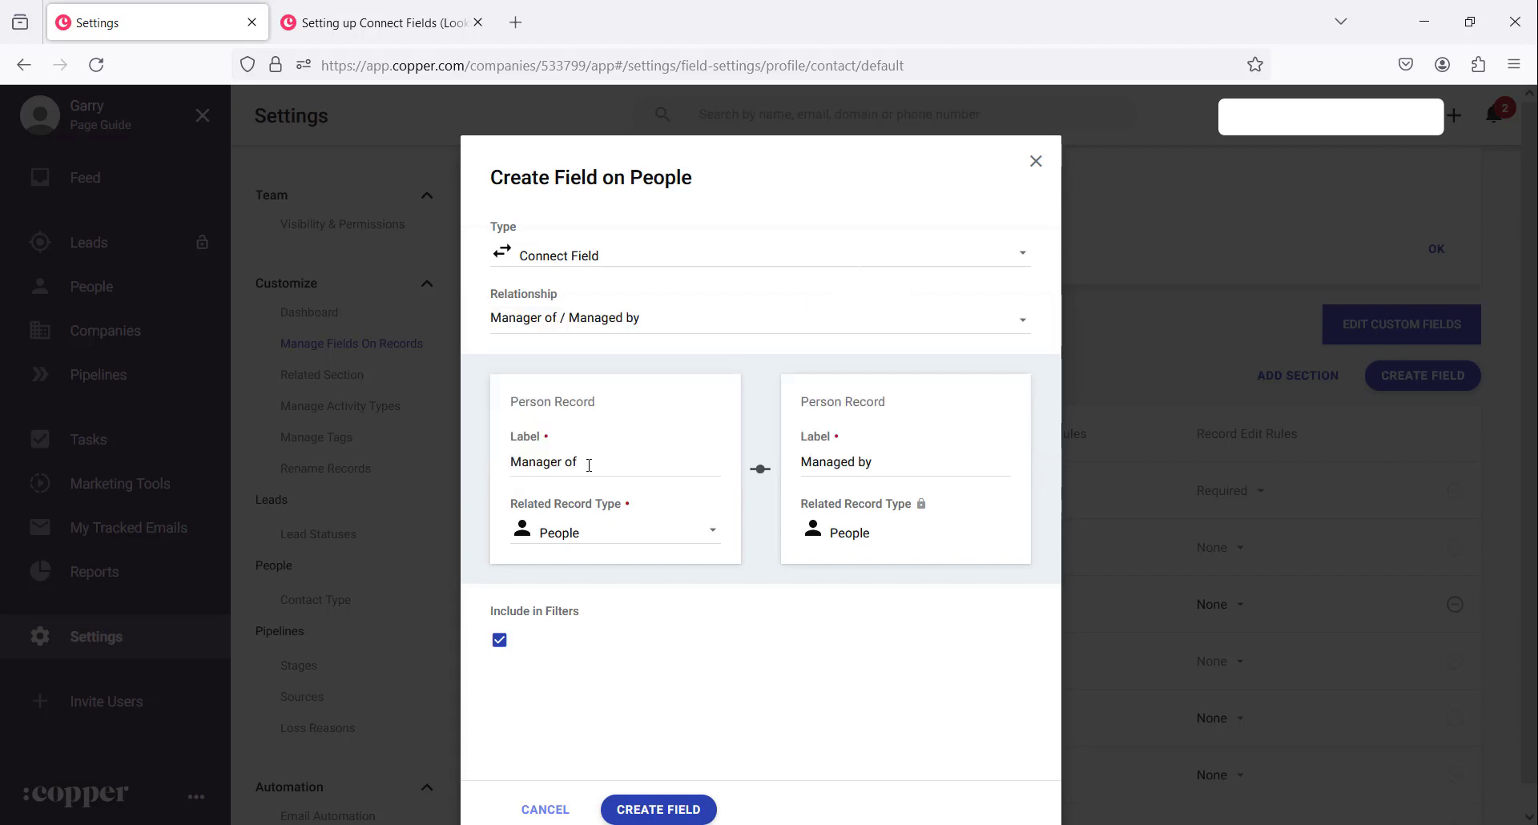
Switch to a custom relationship linking people to Companies, with company-side label 'Manages'
left_click(645, 573)
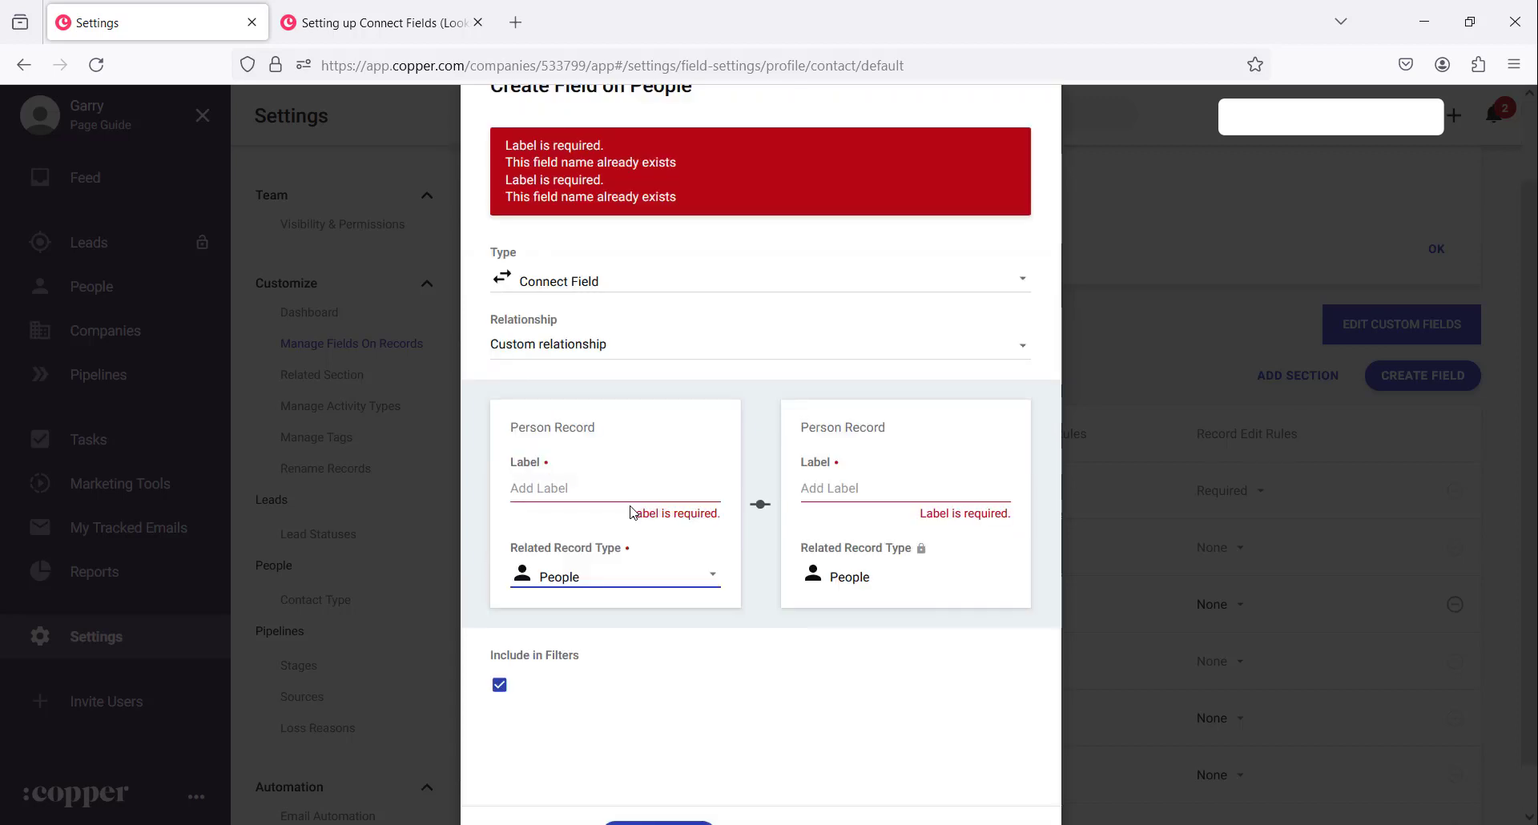
left_click(643, 588)
scroll(618, 625, "down", 1)
left_click(593, 747)
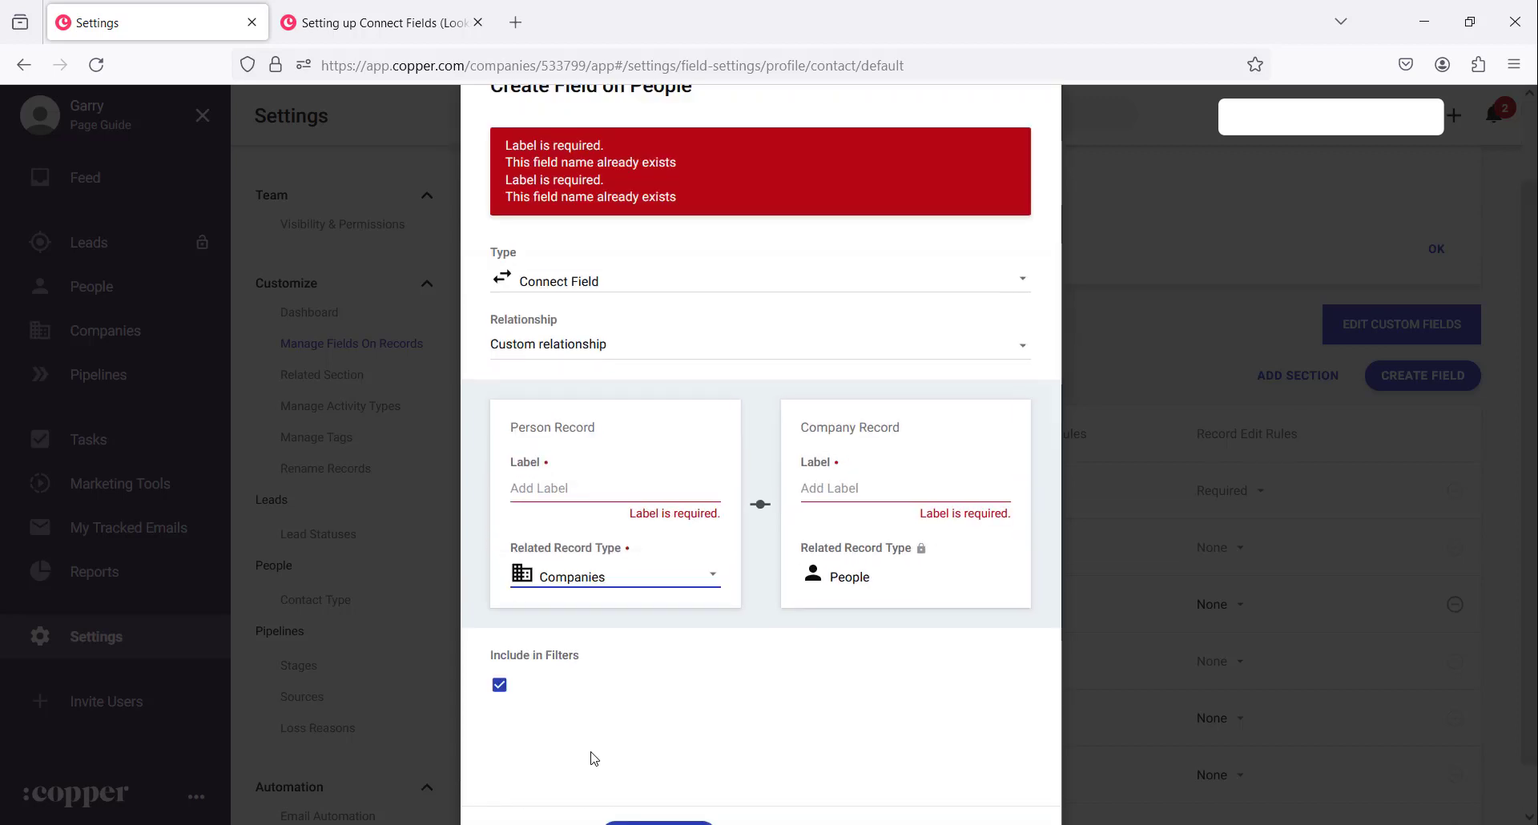
left_click(858, 491)
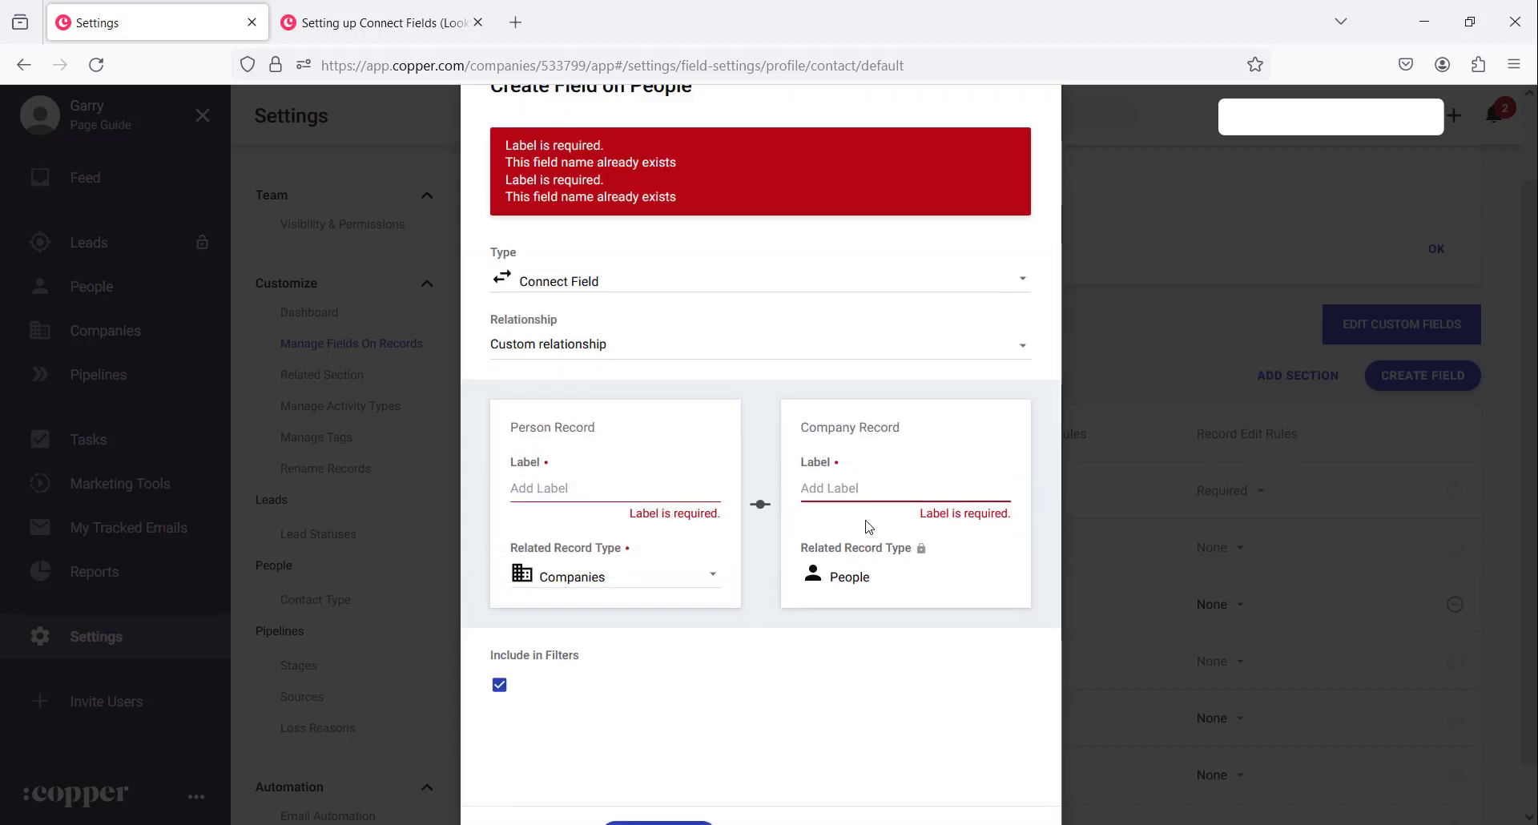
type("Manages")
Enter the person-side label 'Managing Director' and create the connect field
left_click(578, 491)
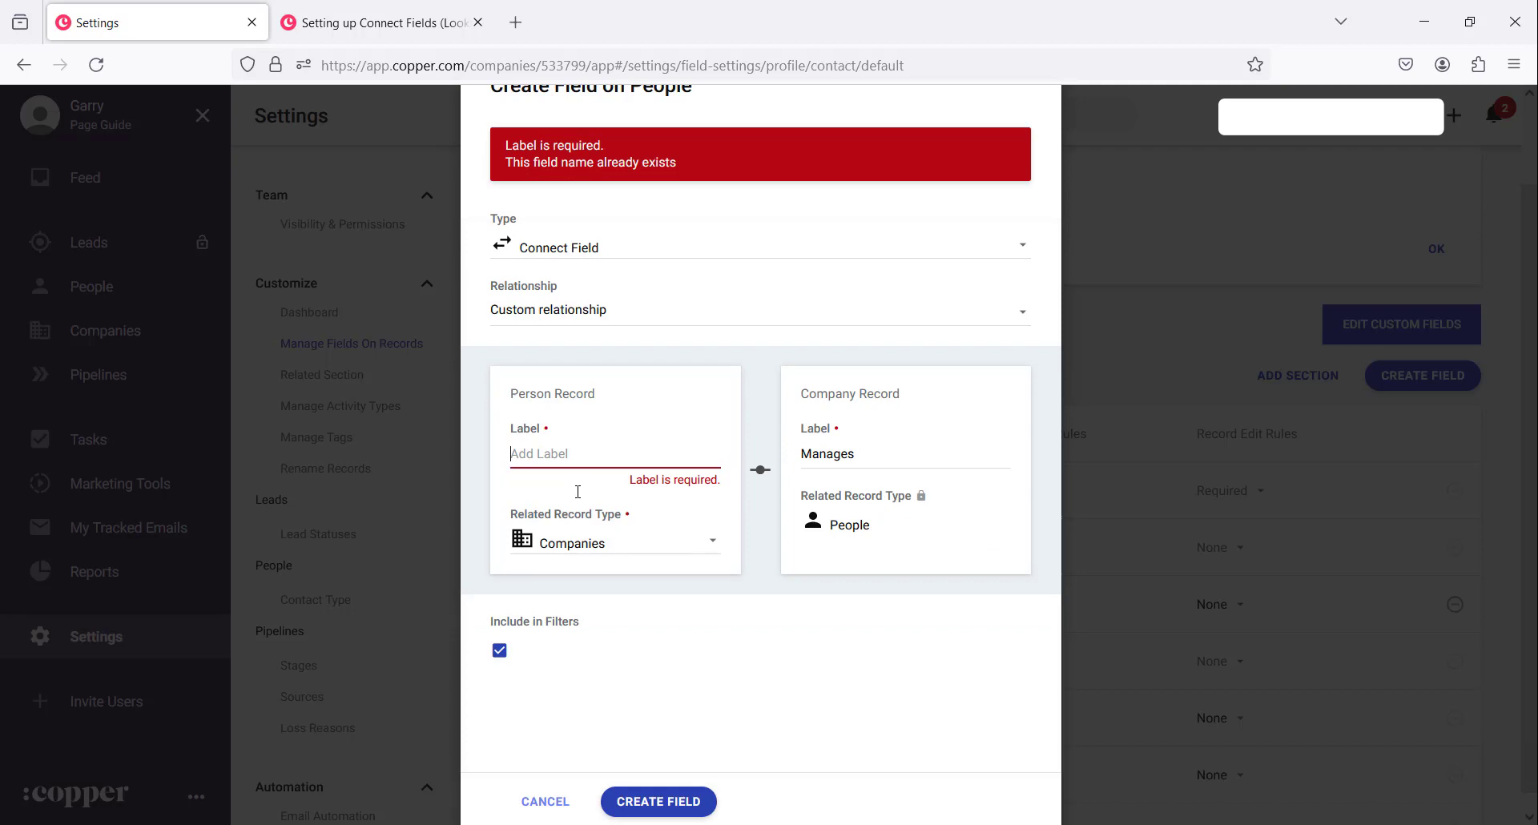
type("managing Director")
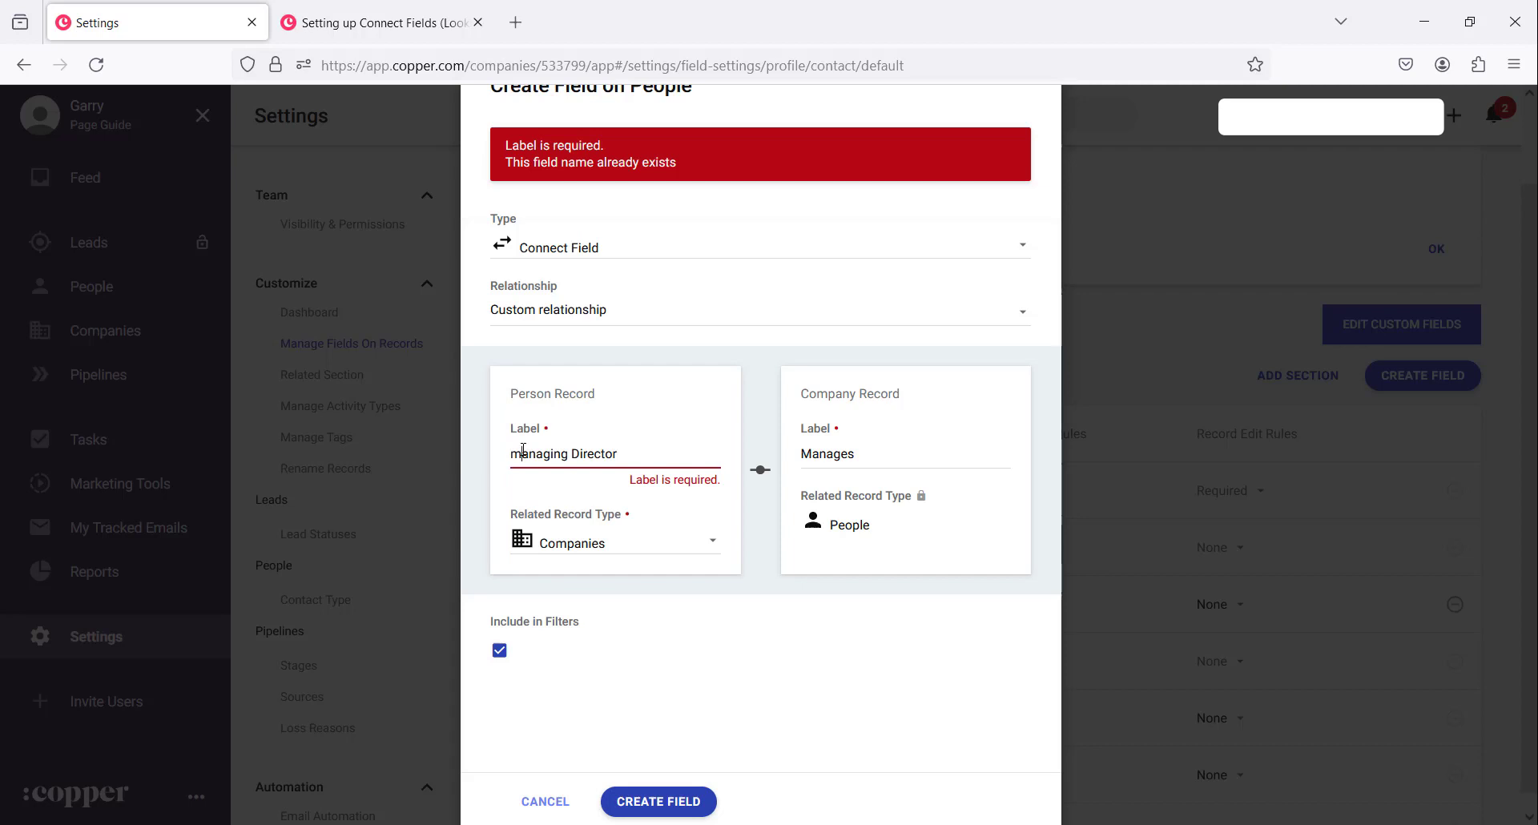
key("BackSpace")
type("M")
scroll(625, 611, "down", 1)
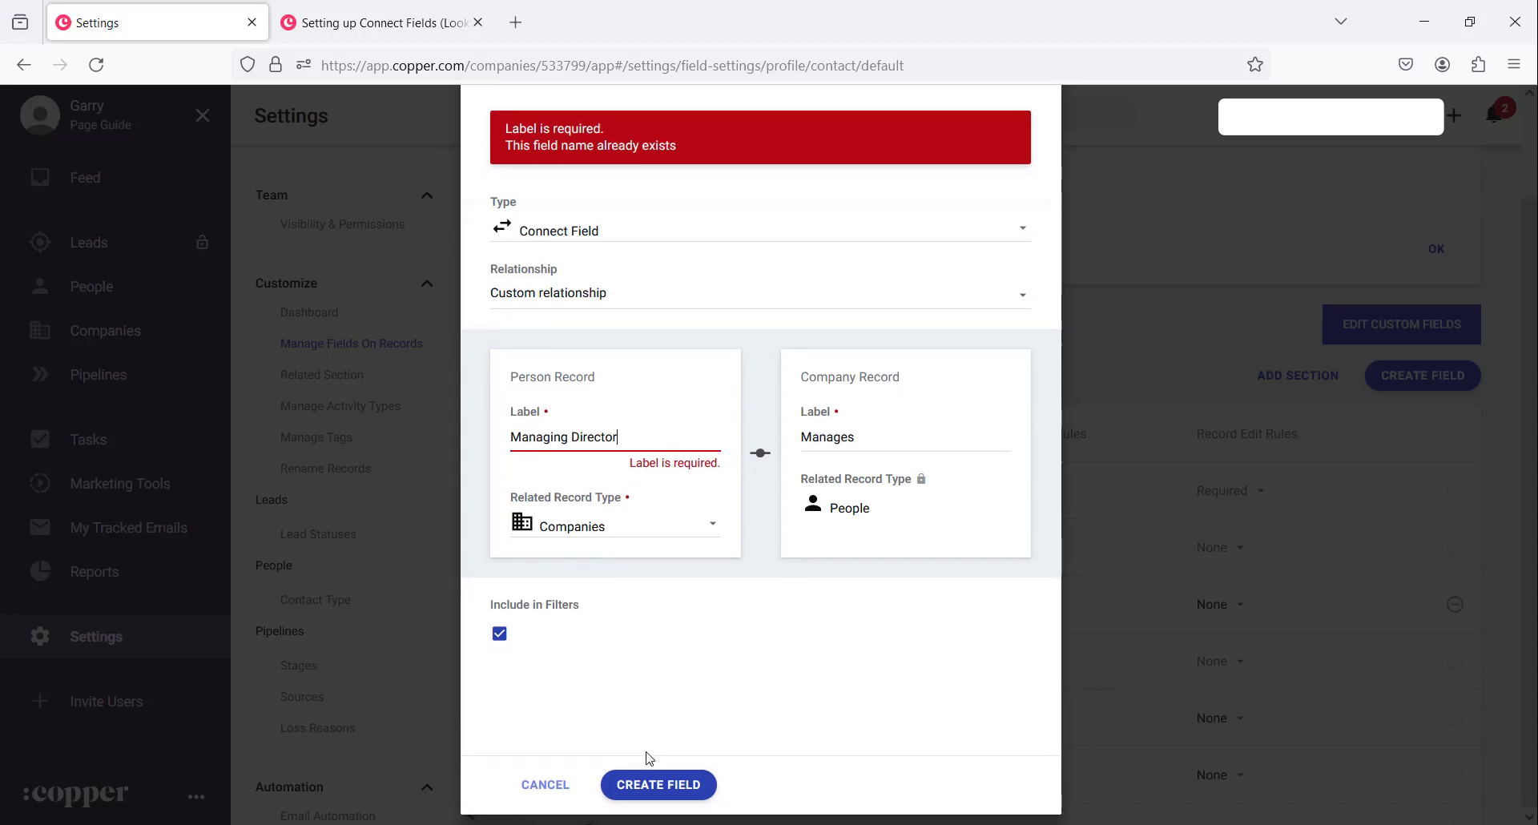
left_click(653, 788)
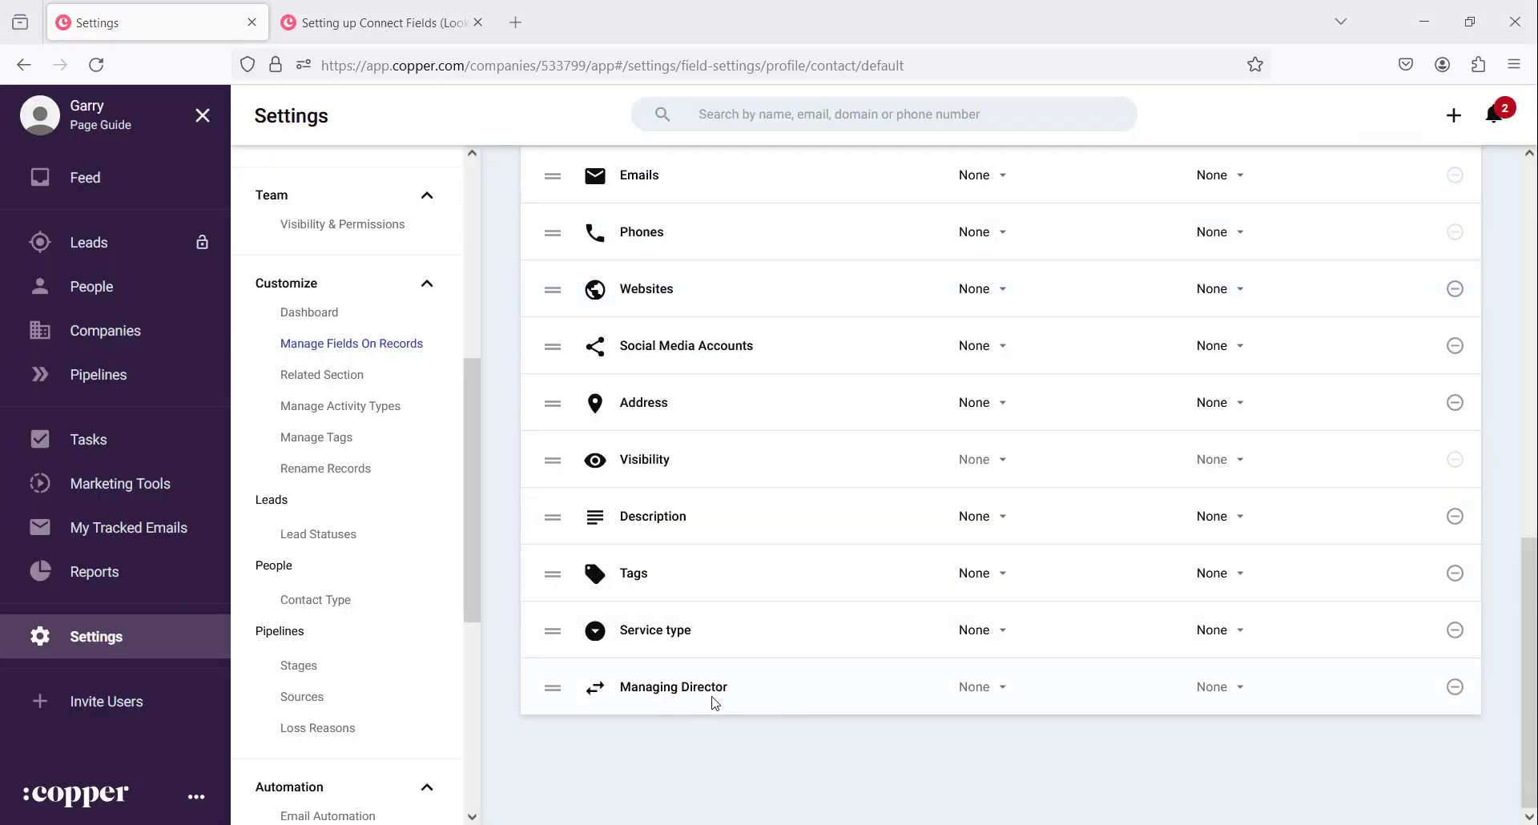
Check the Companies field list for the new Manages connect field after Service type
scroll(716, 702, "up", 9)
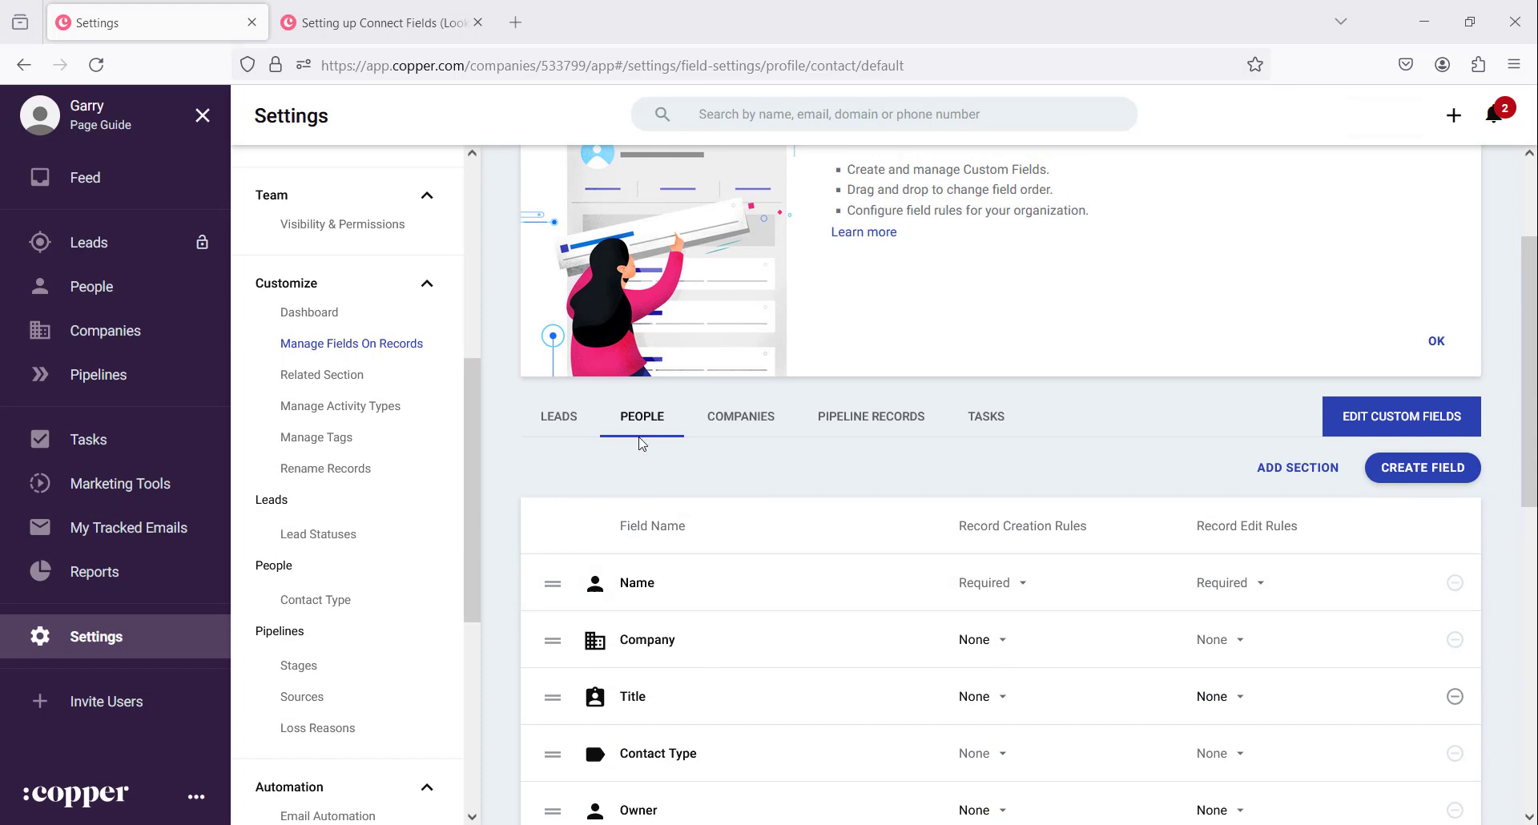
left_click(729, 427)
scroll(746, 467, "down", 7)
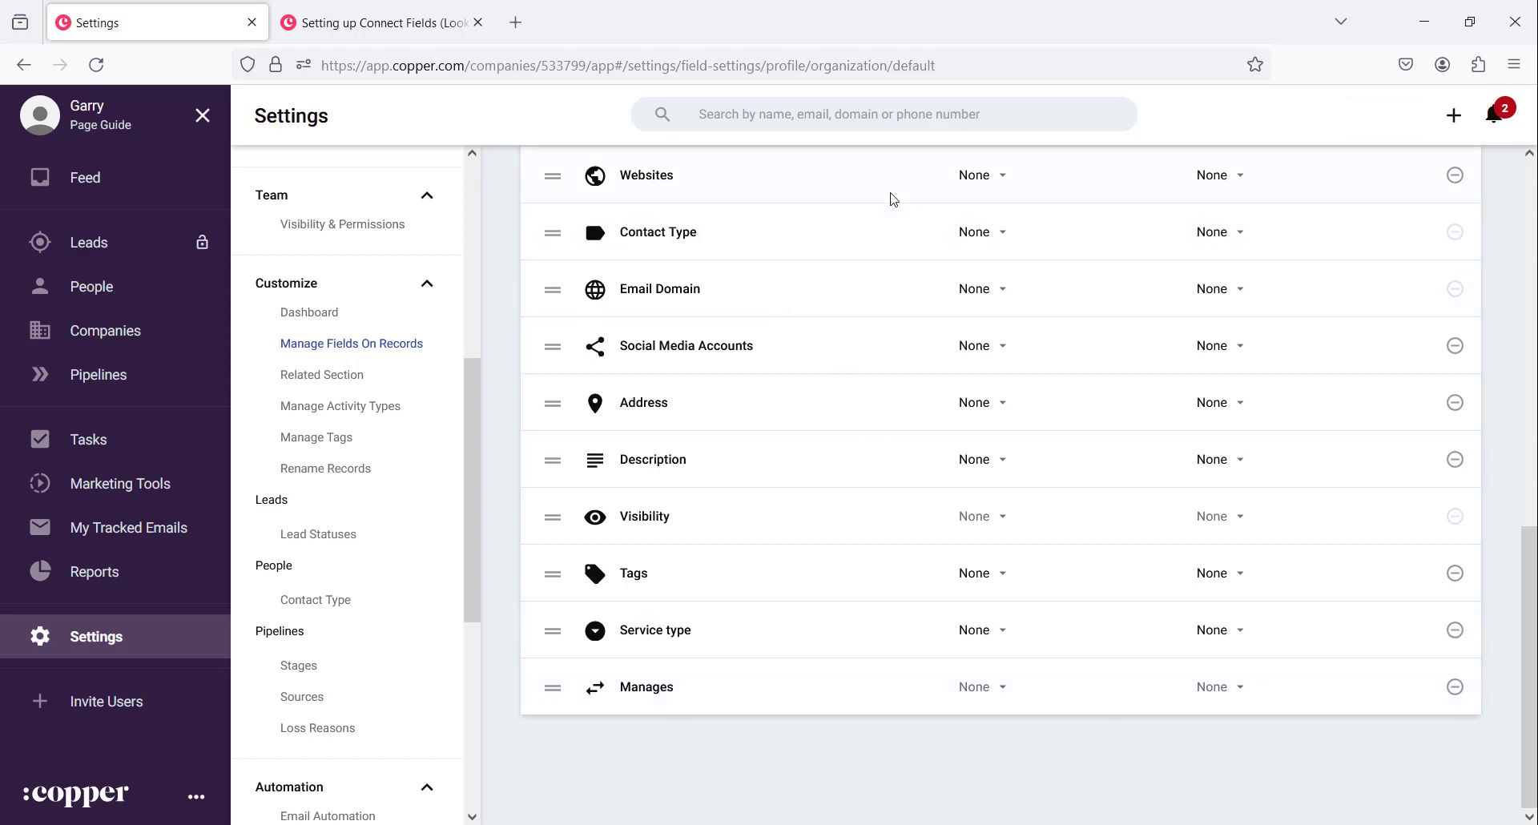
scroll(888, 354, "up", 7)
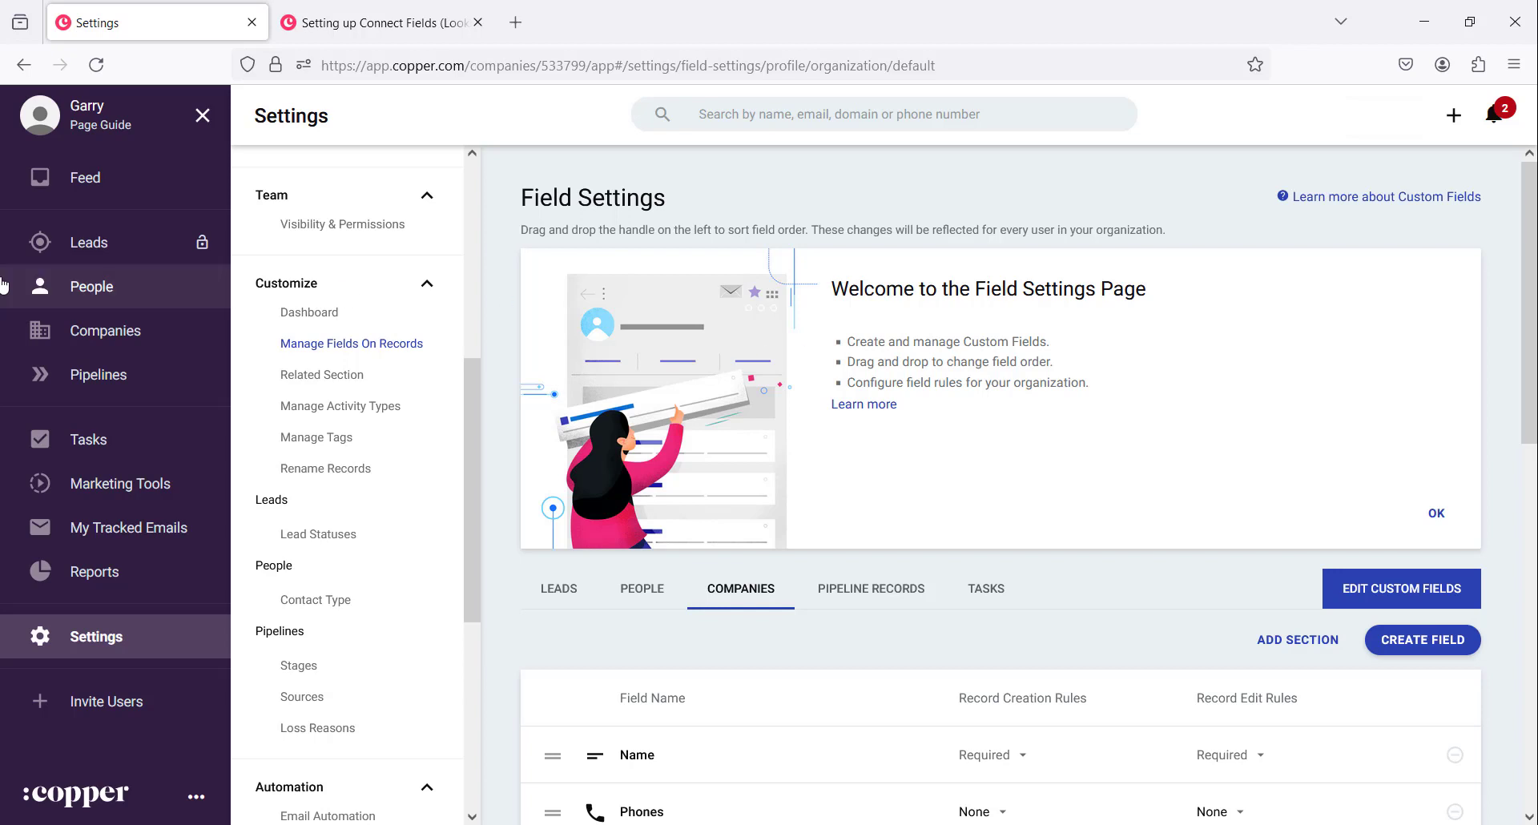
scroll(1002, 493, "down", 7)
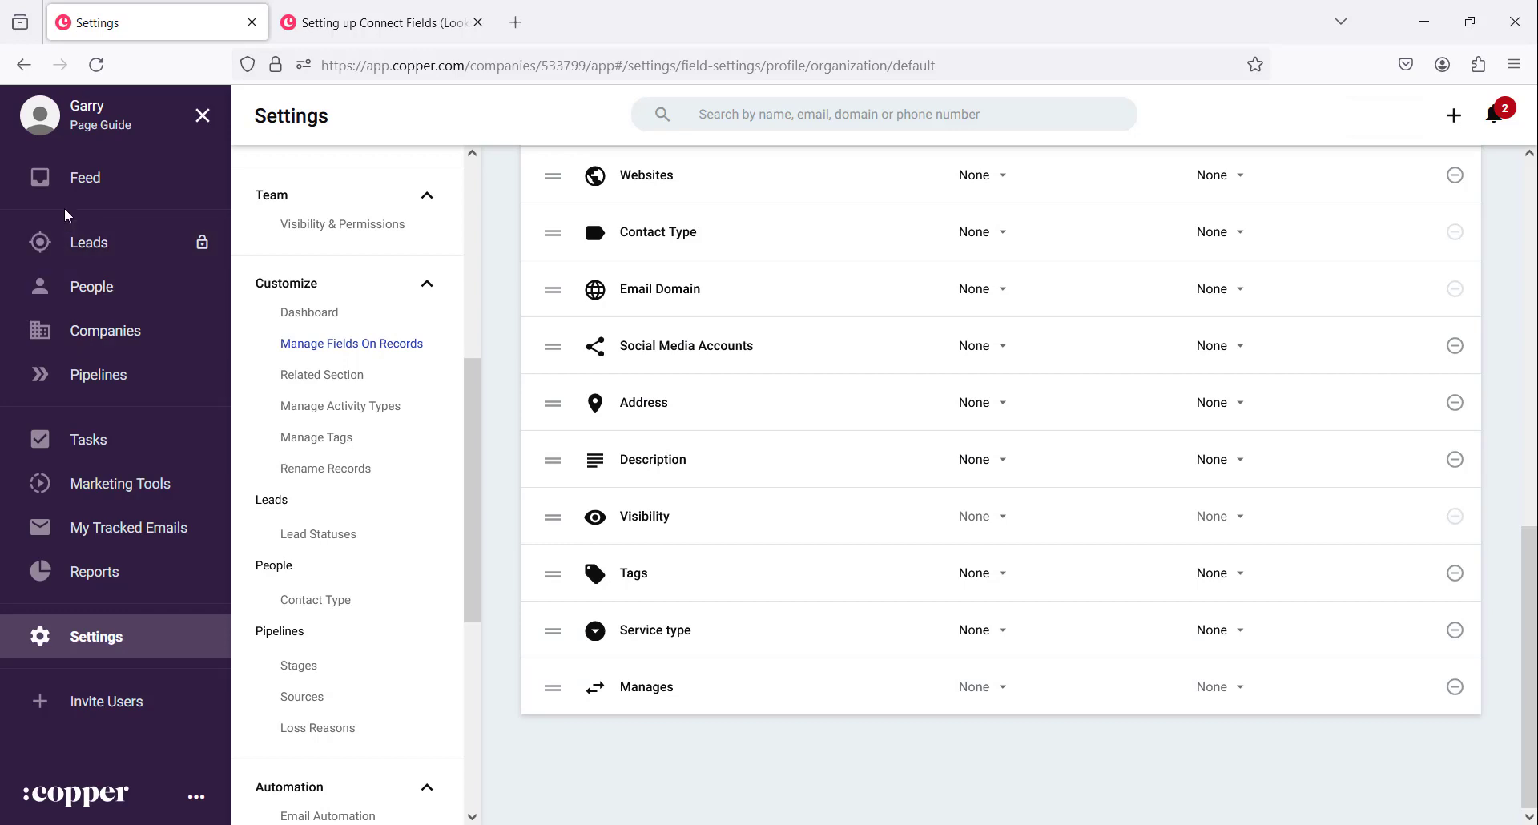
From the People list, start a new single-person record and place the cursor in First Name
left_click(116, 288)
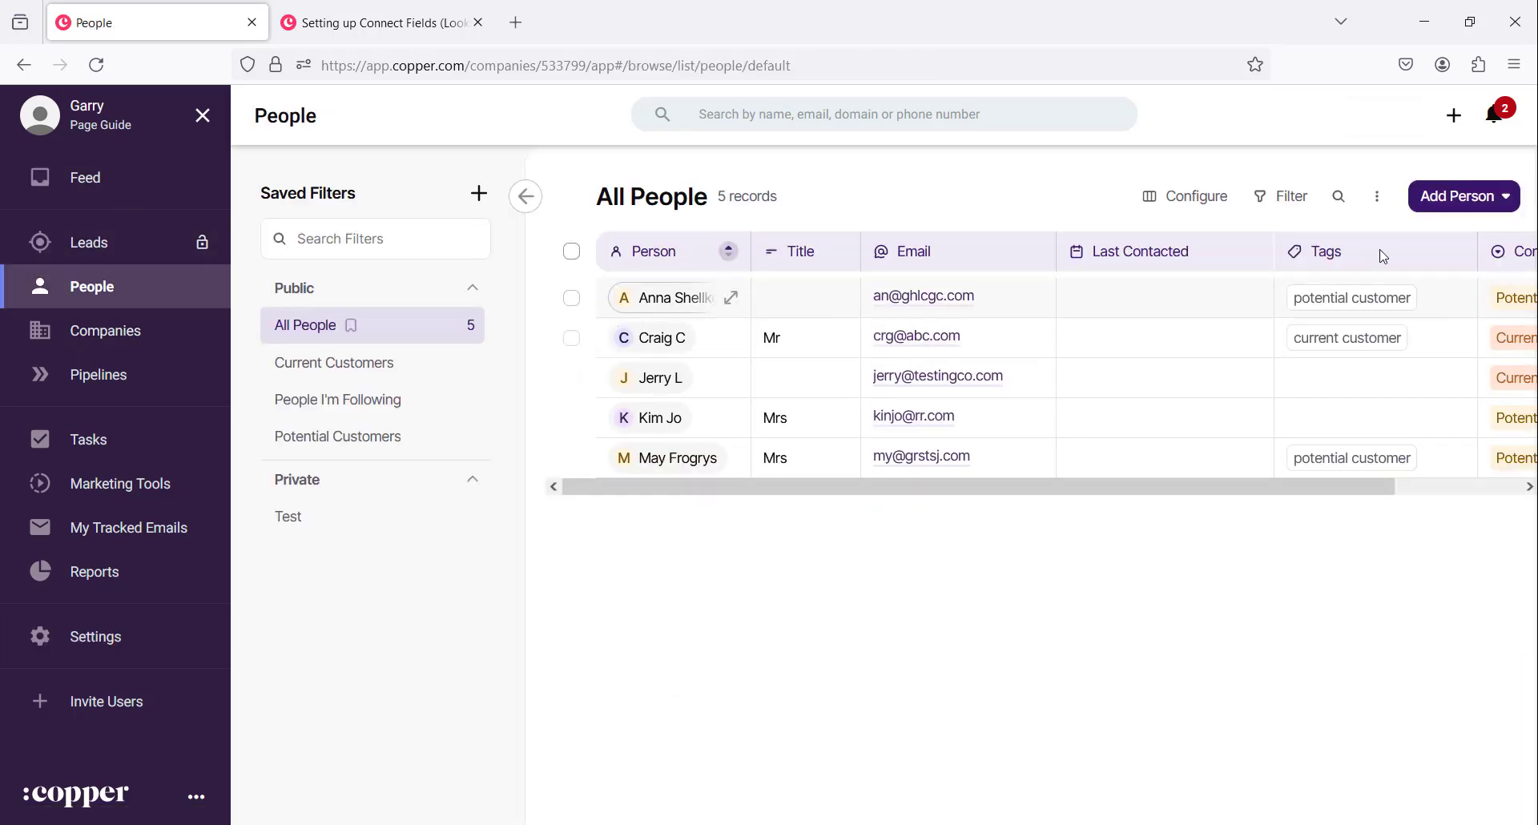
left_click(1440, 207)
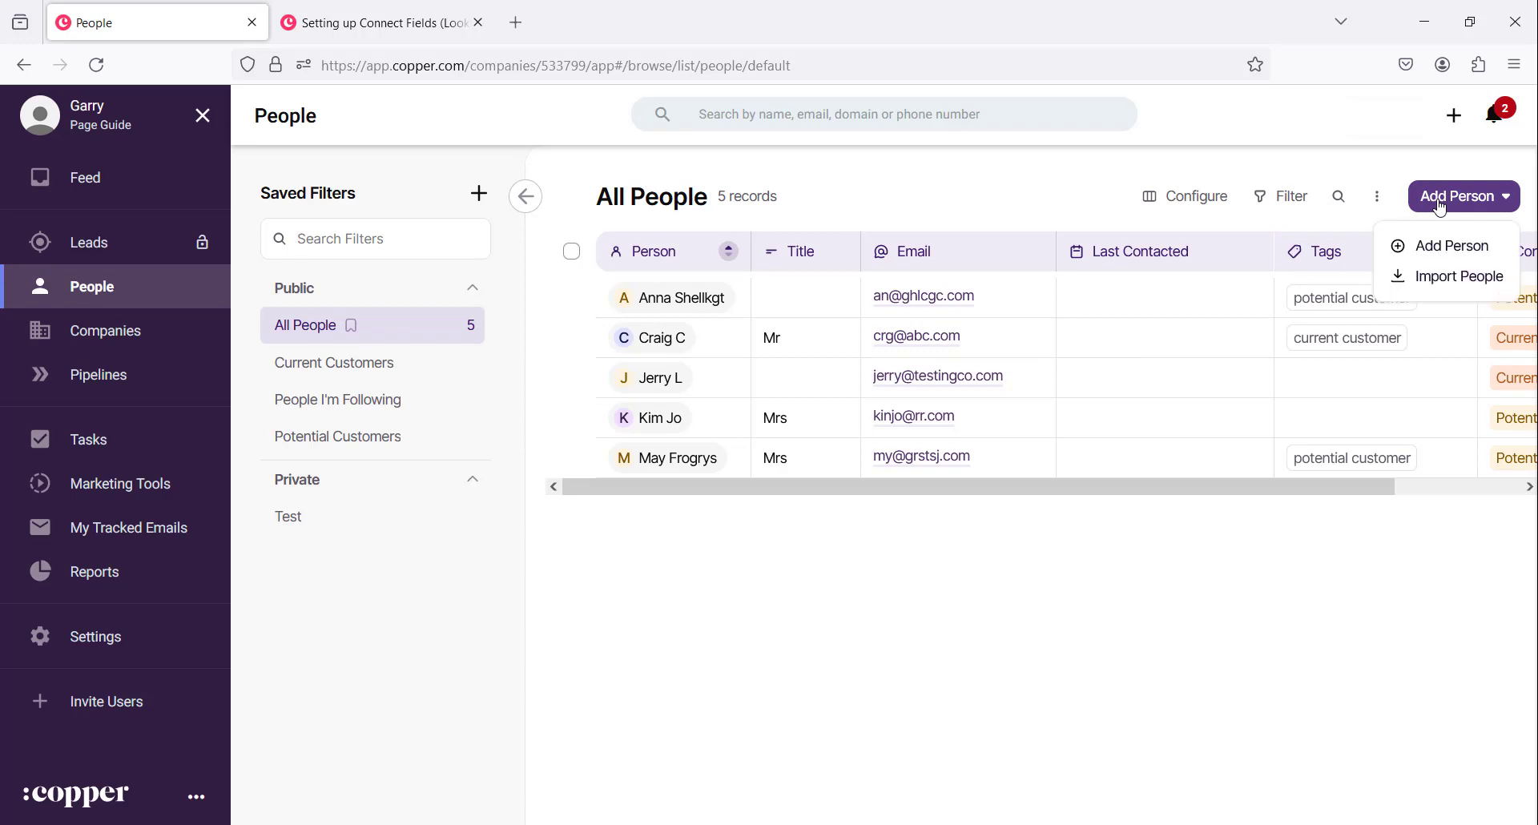
left_click(1434, 242)
left_click(610, 263)
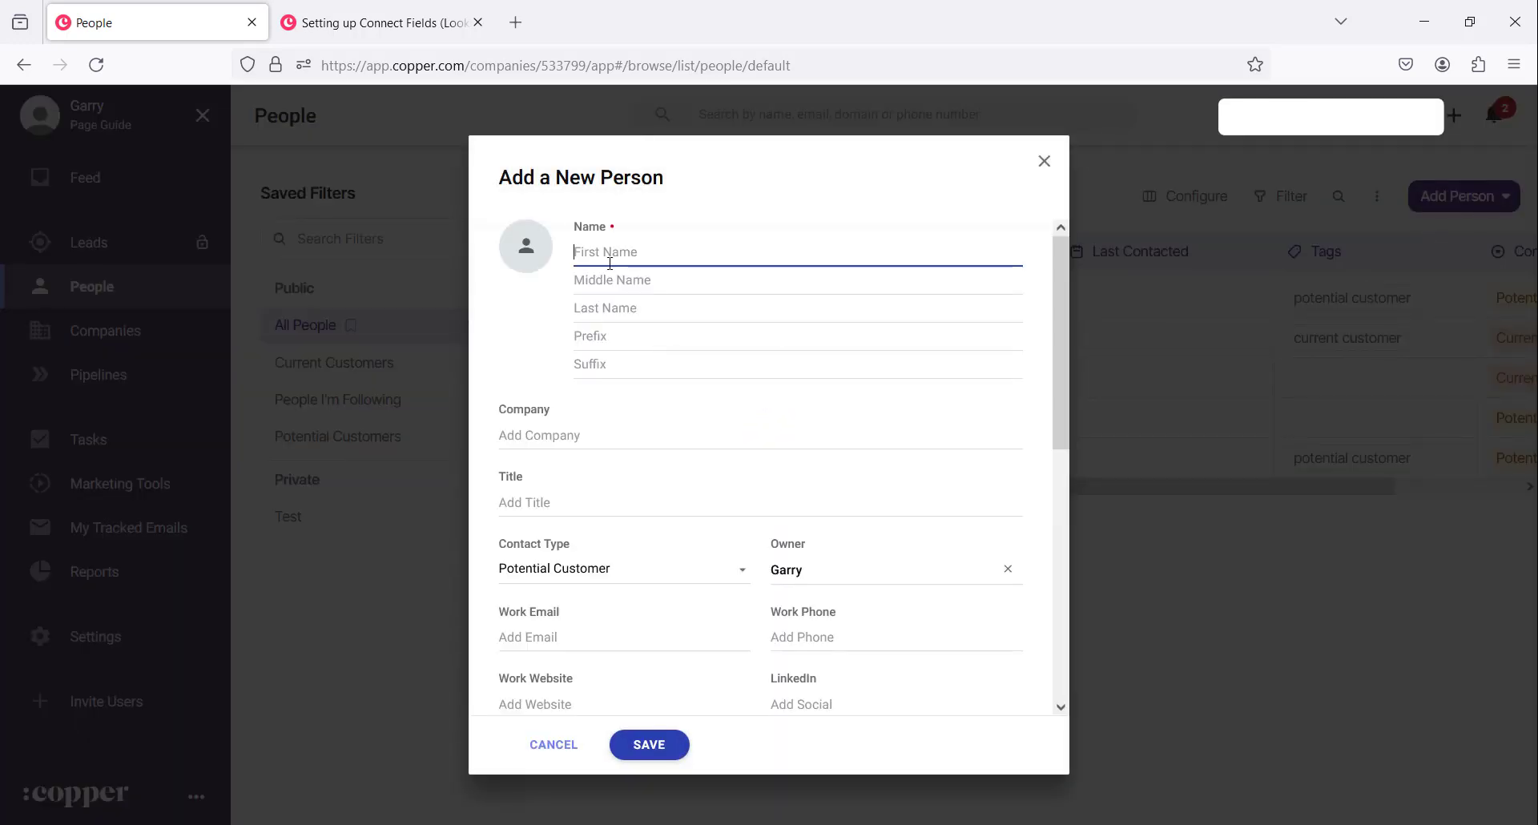
Enter the new person's first and last name and set Service type to Computer Purchase
type("Larry")
left_click(602, 307)
type("G")
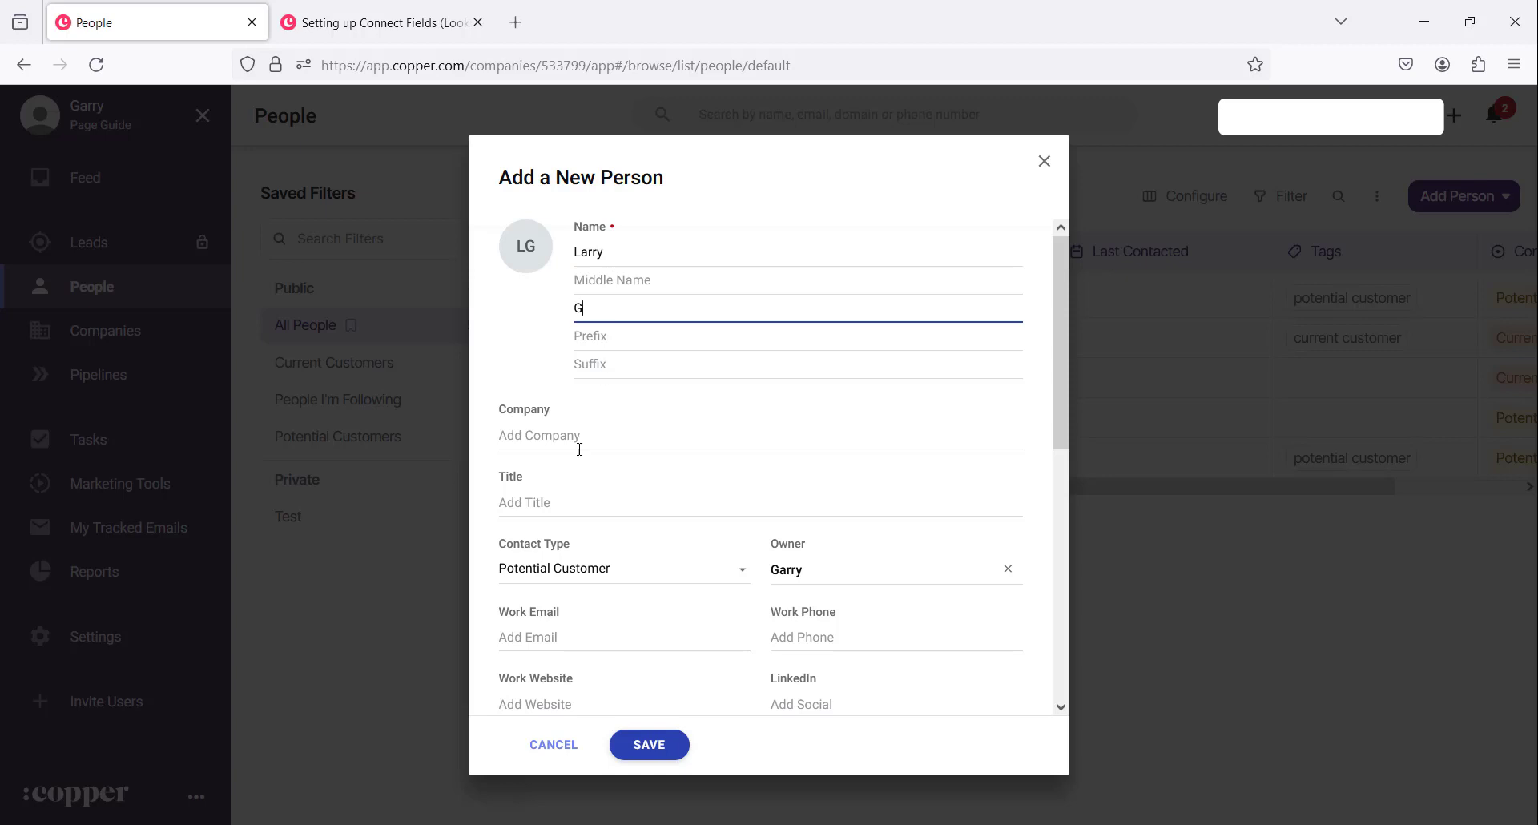
scroll(579, 522, "down", 2)
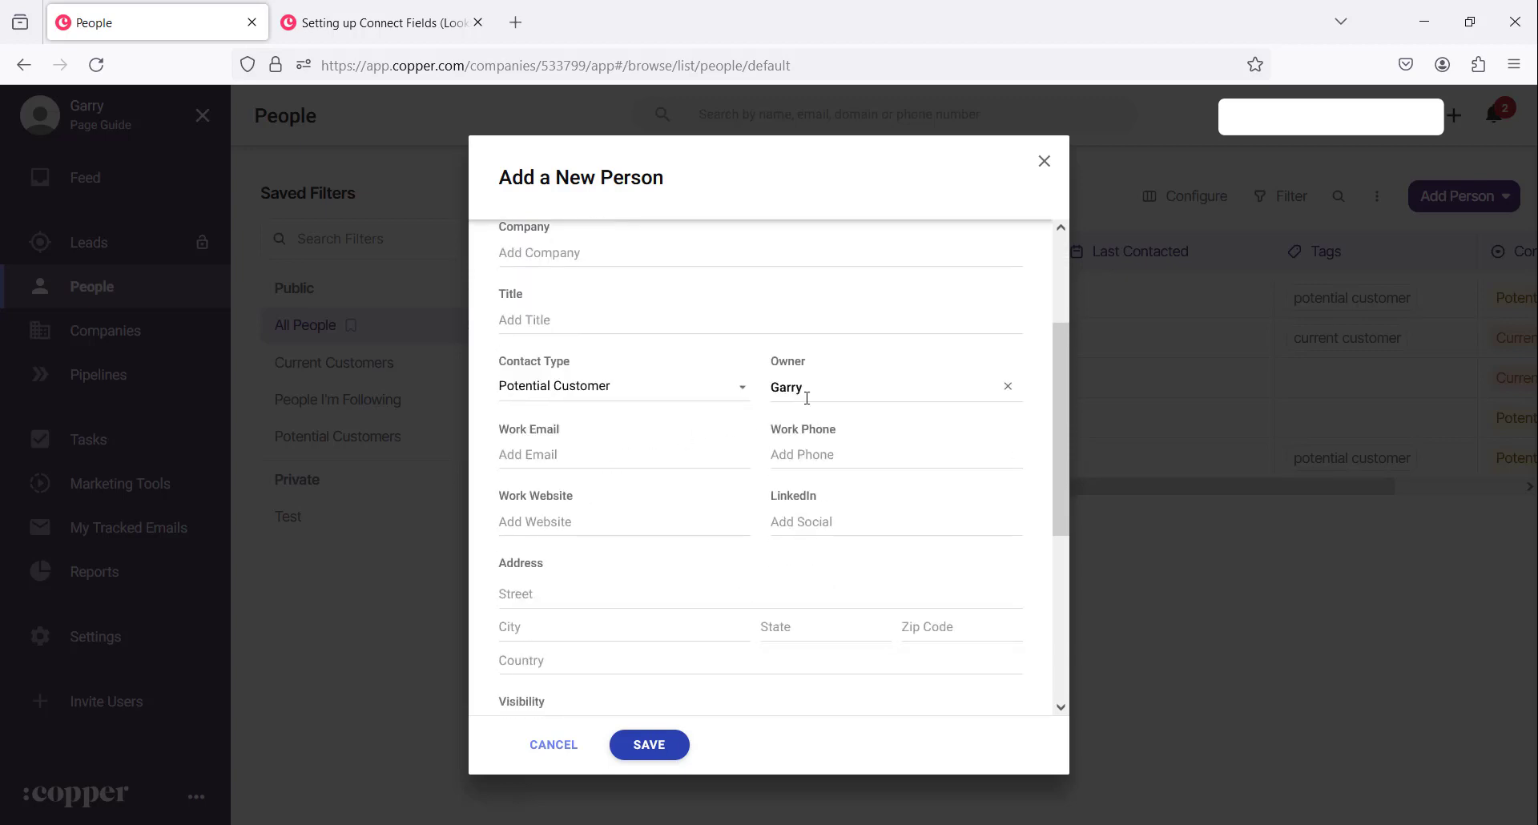
scroll(613, 465, "down", 4)
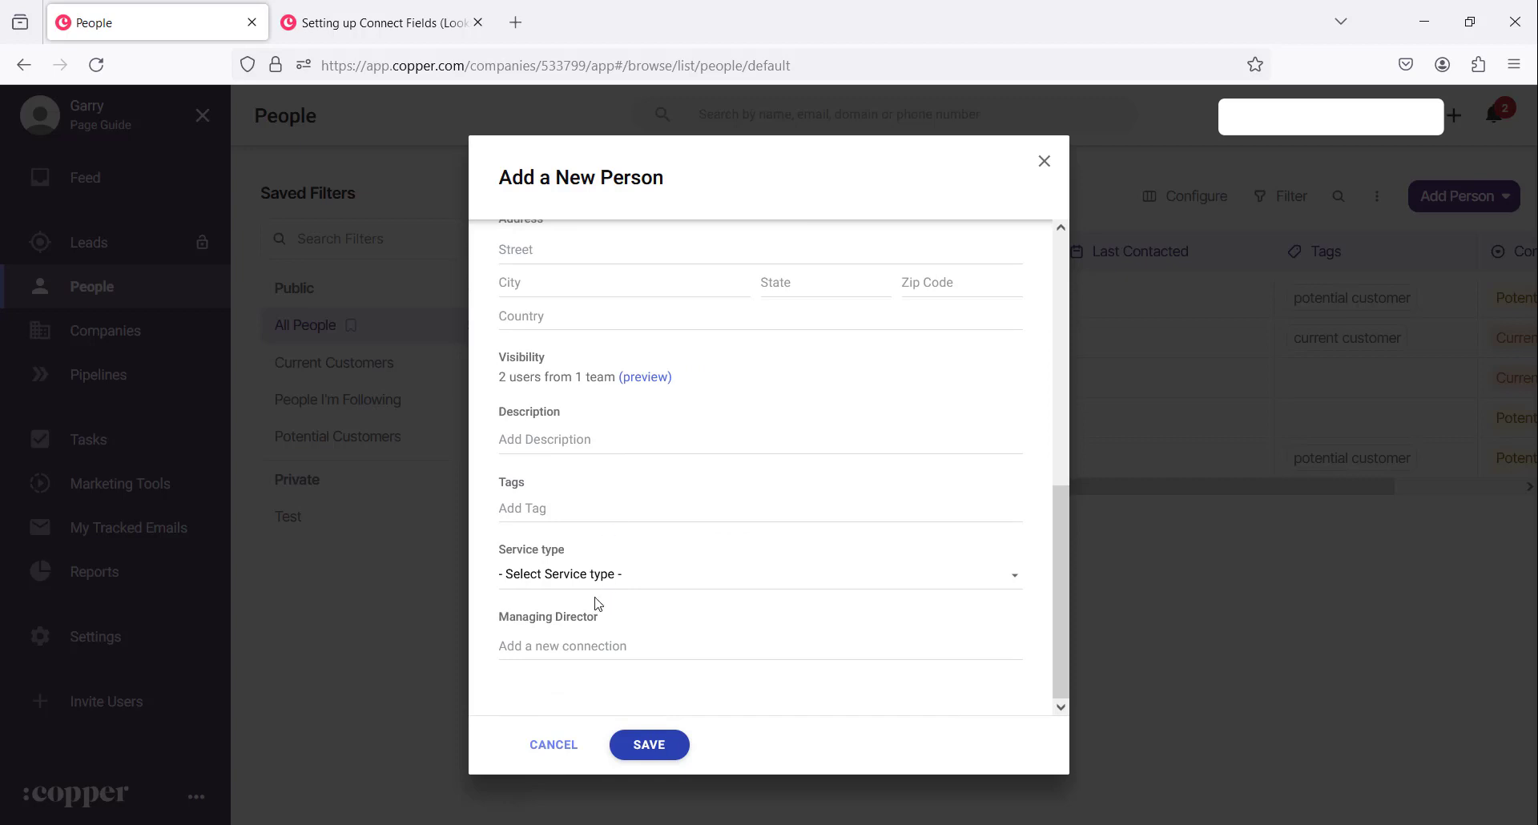
left_click(623, 585)
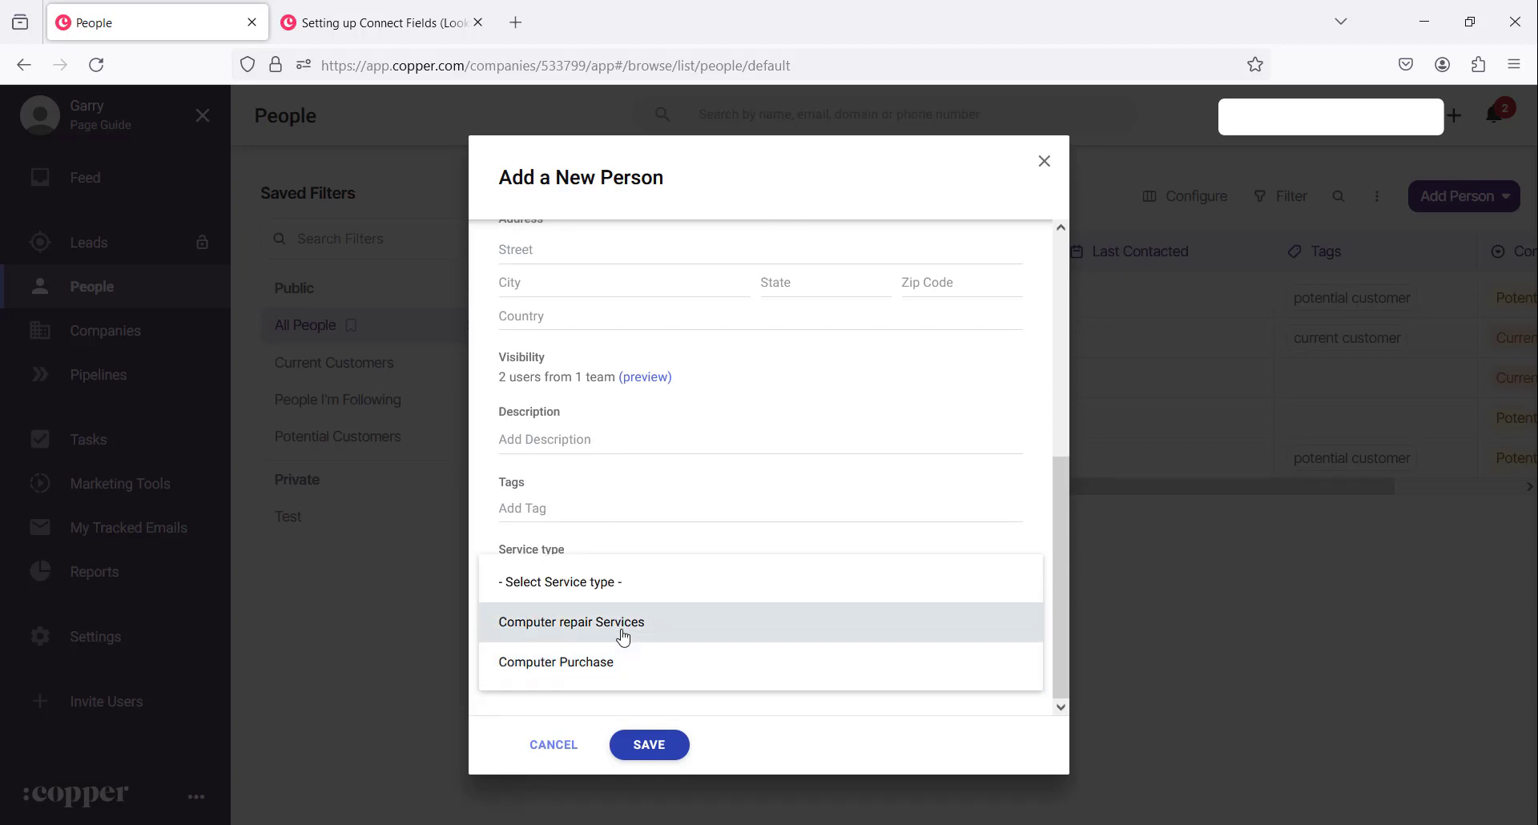
left_click(623, 671)
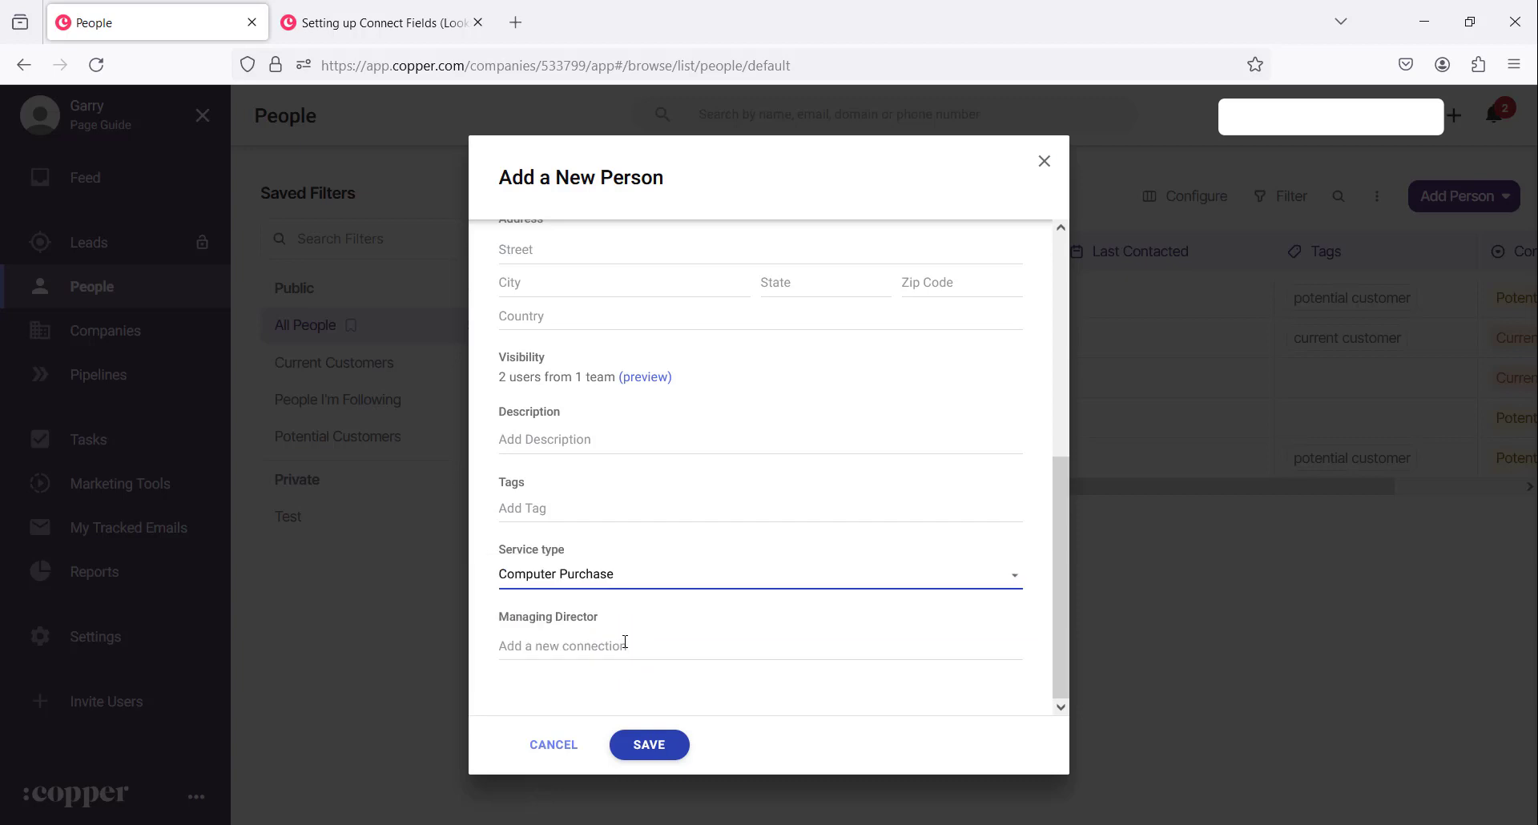
Connect Grass company as the person's Managing Director
left_click(626, 641)
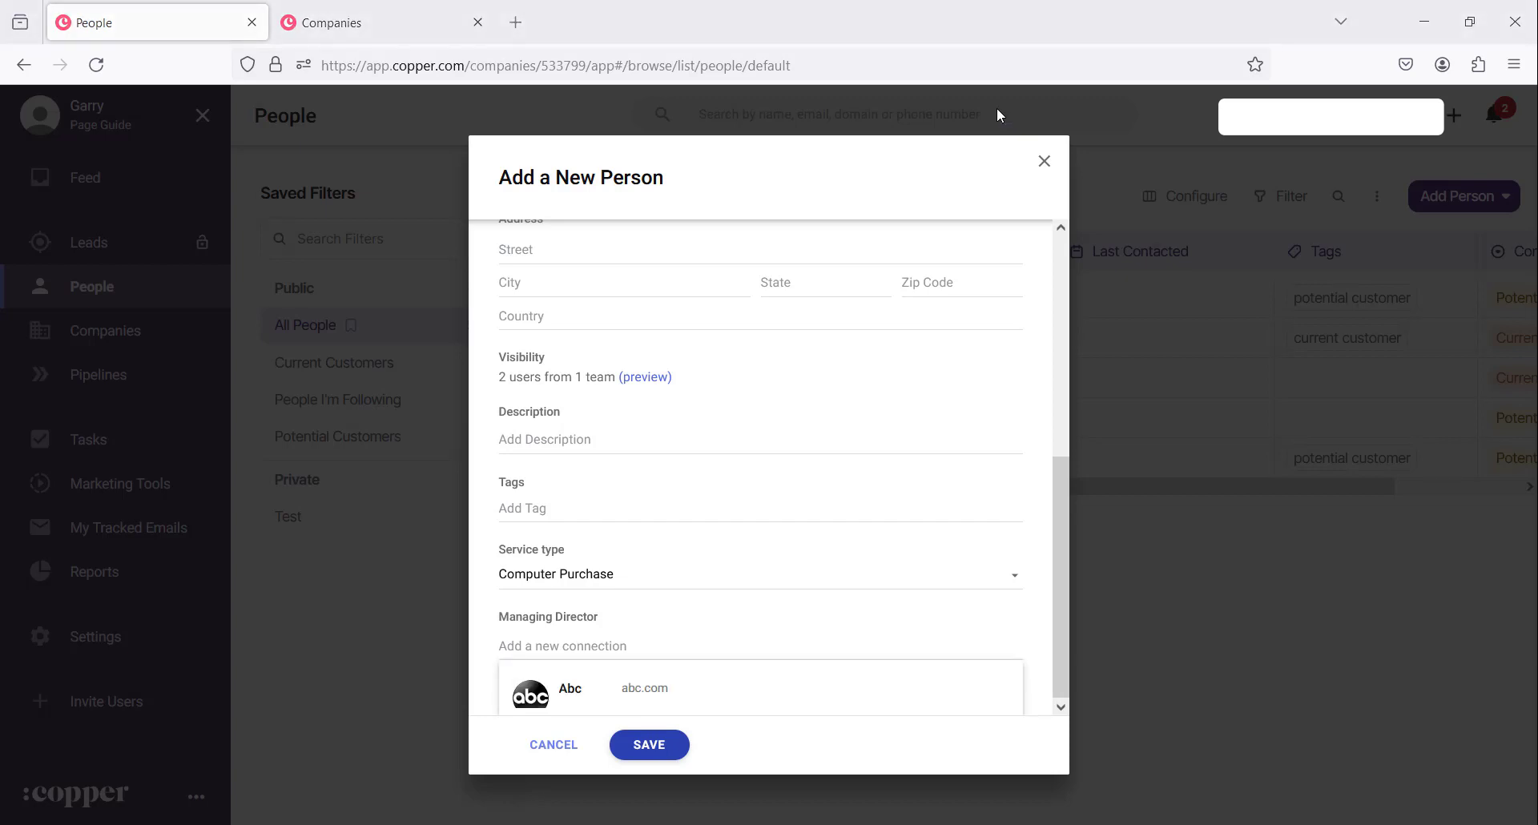
left_click(637, 645)
type("g")
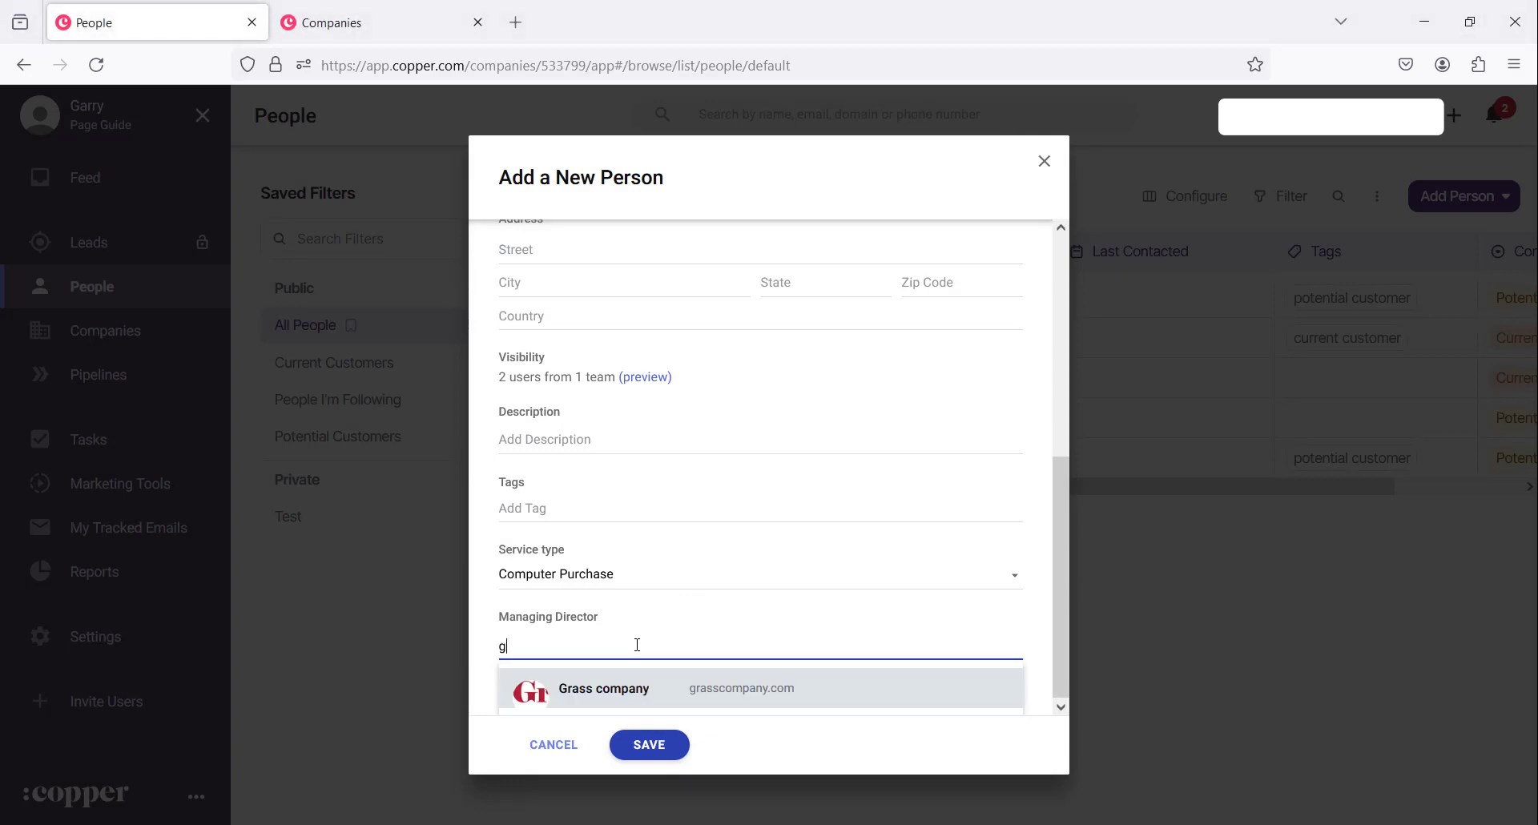
left_click(646, 690)
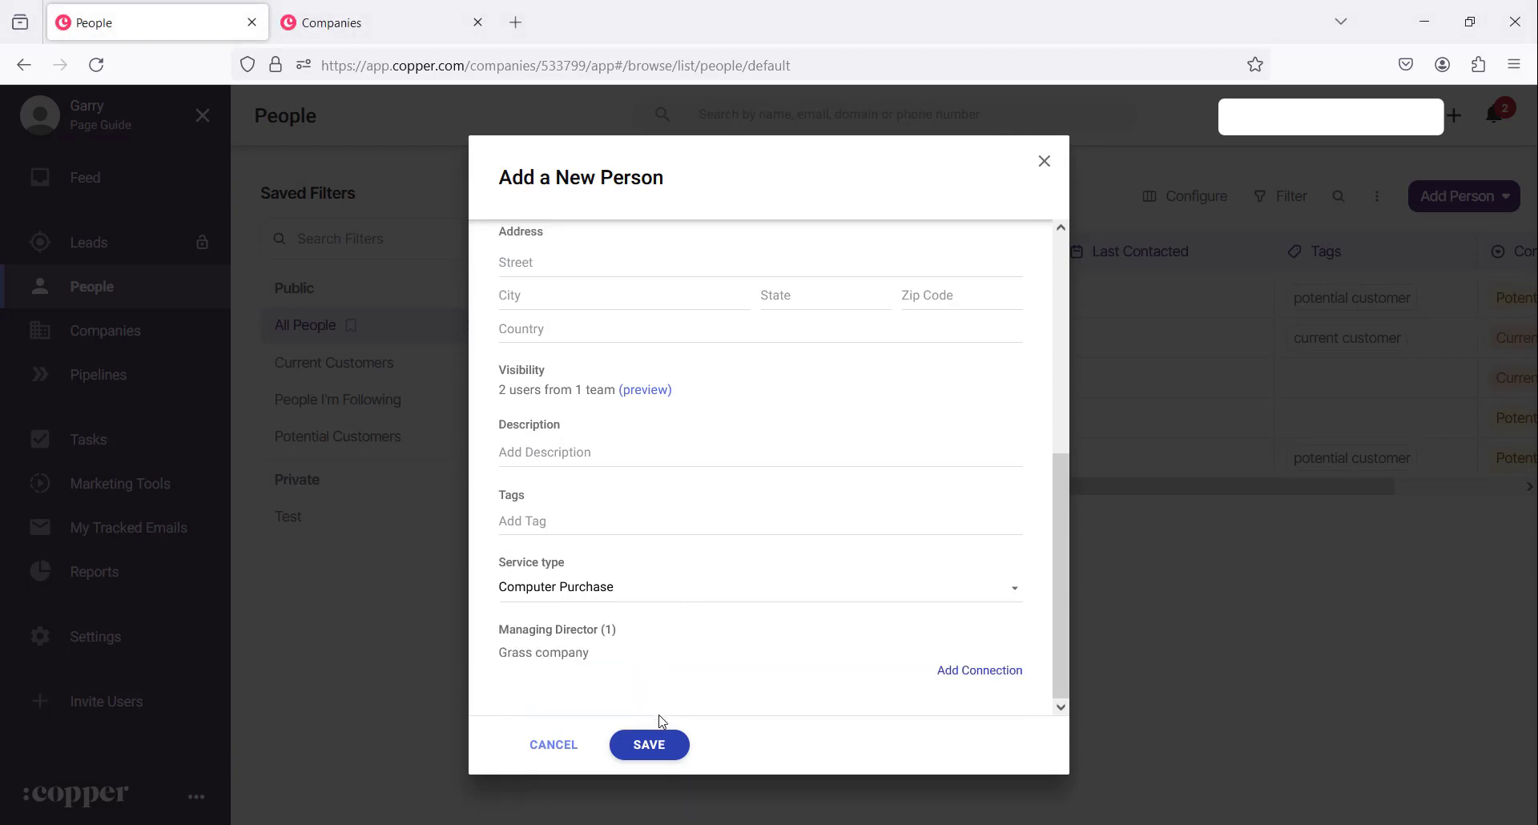
scroll(773, 588, "up", 5)
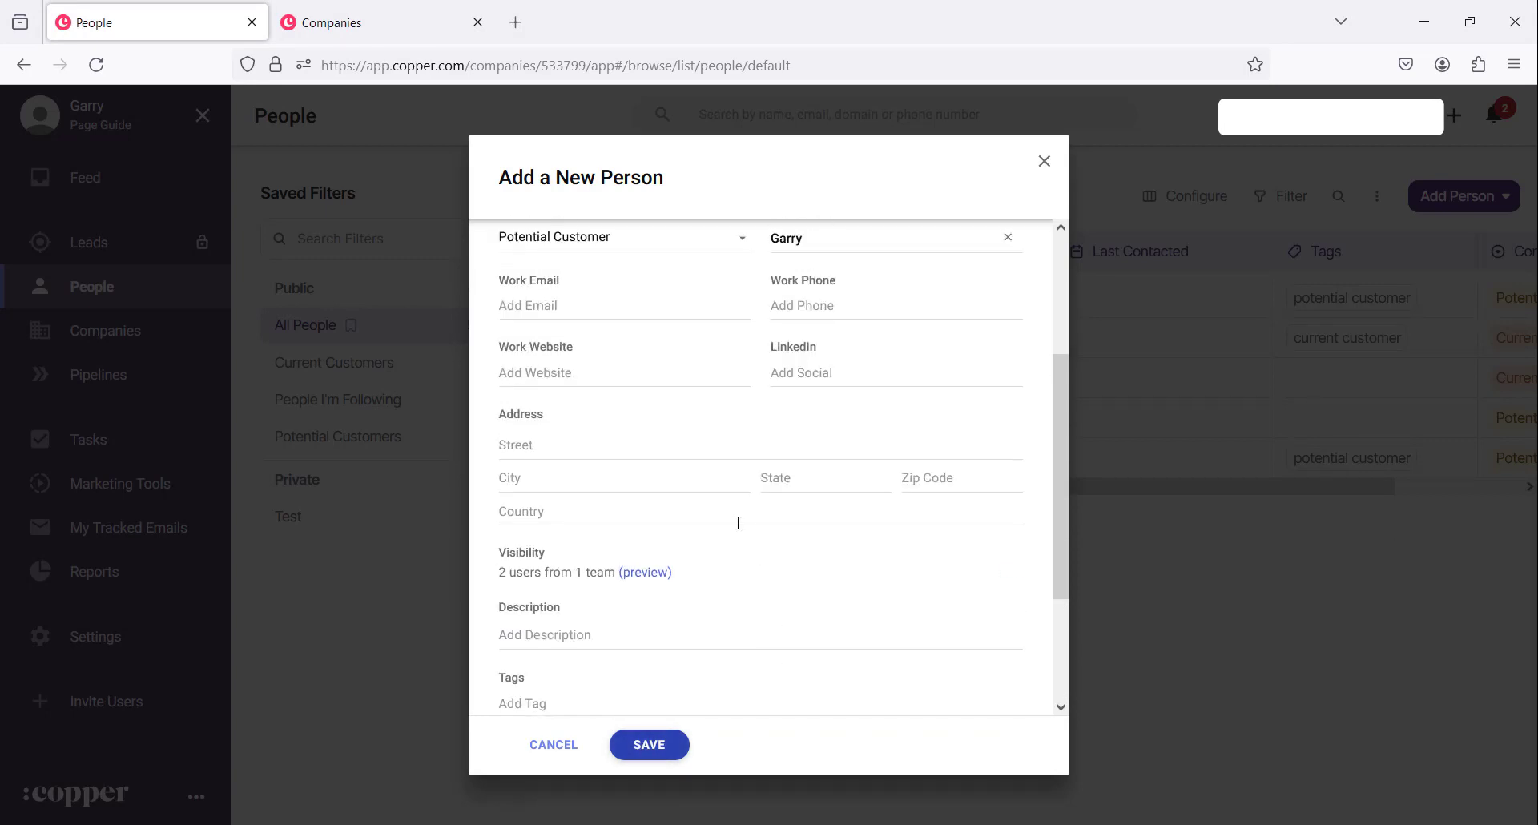
scroll(633, 566, "down", 1)
scroll(633, 565, "down", 5)
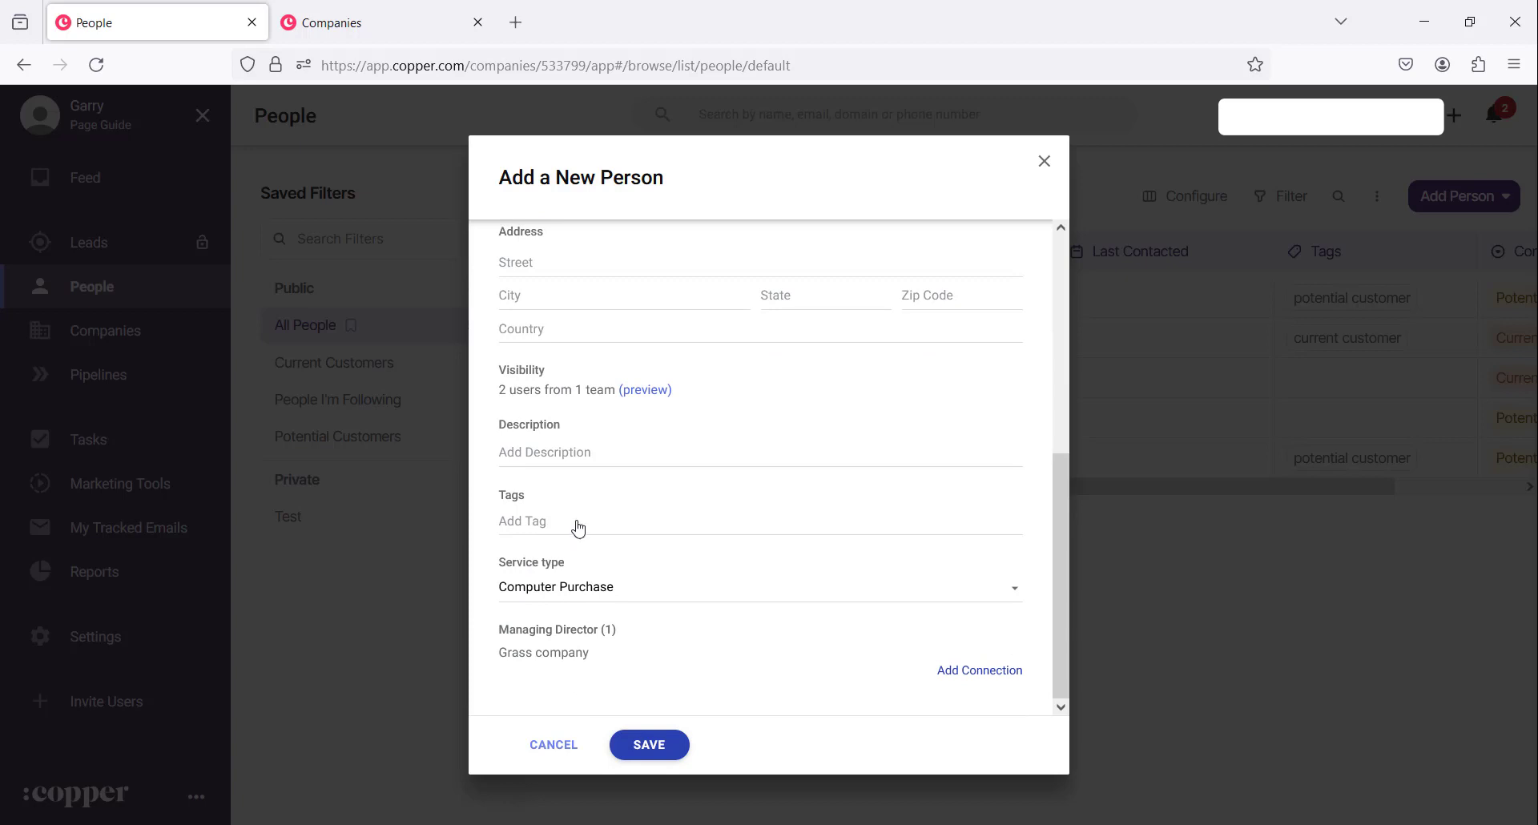
scroll(576, 525, "up", 5)
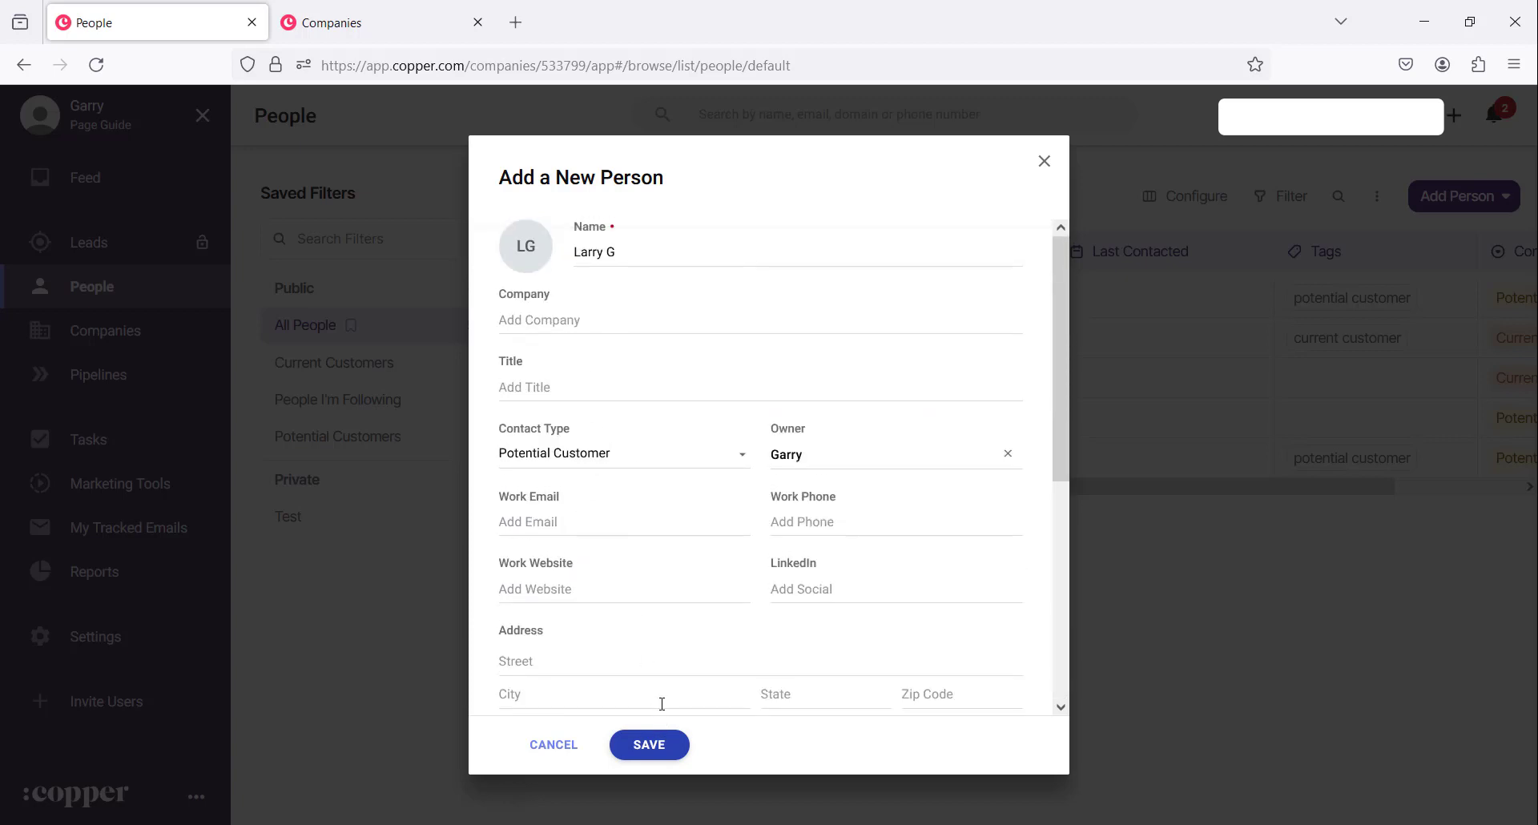
scroll(649, 679, "down", 3)
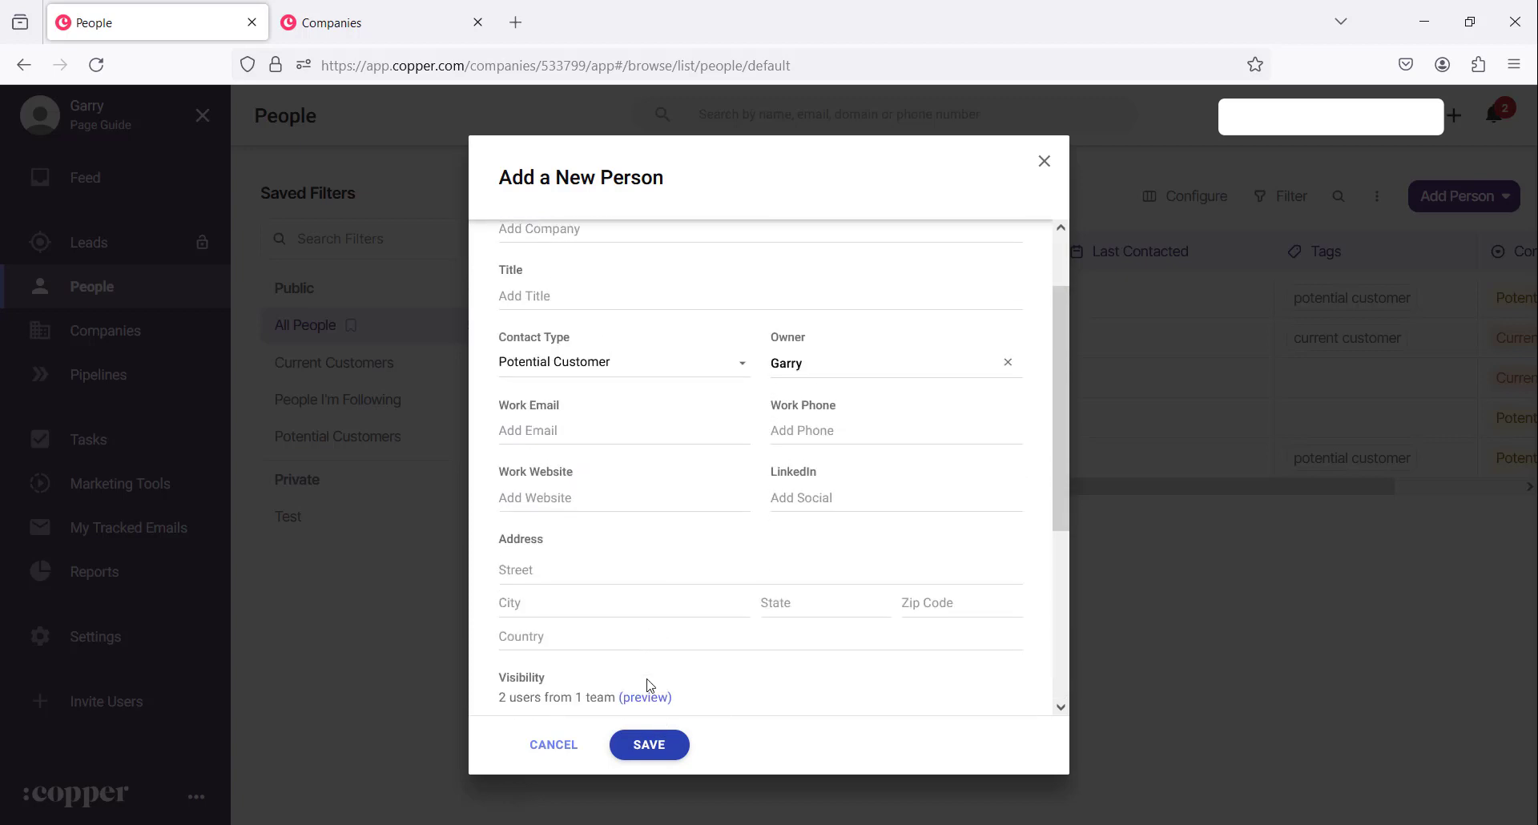
Save the new person and review Computer Purchase and Grass company on their full profile
left_click(662, 749)
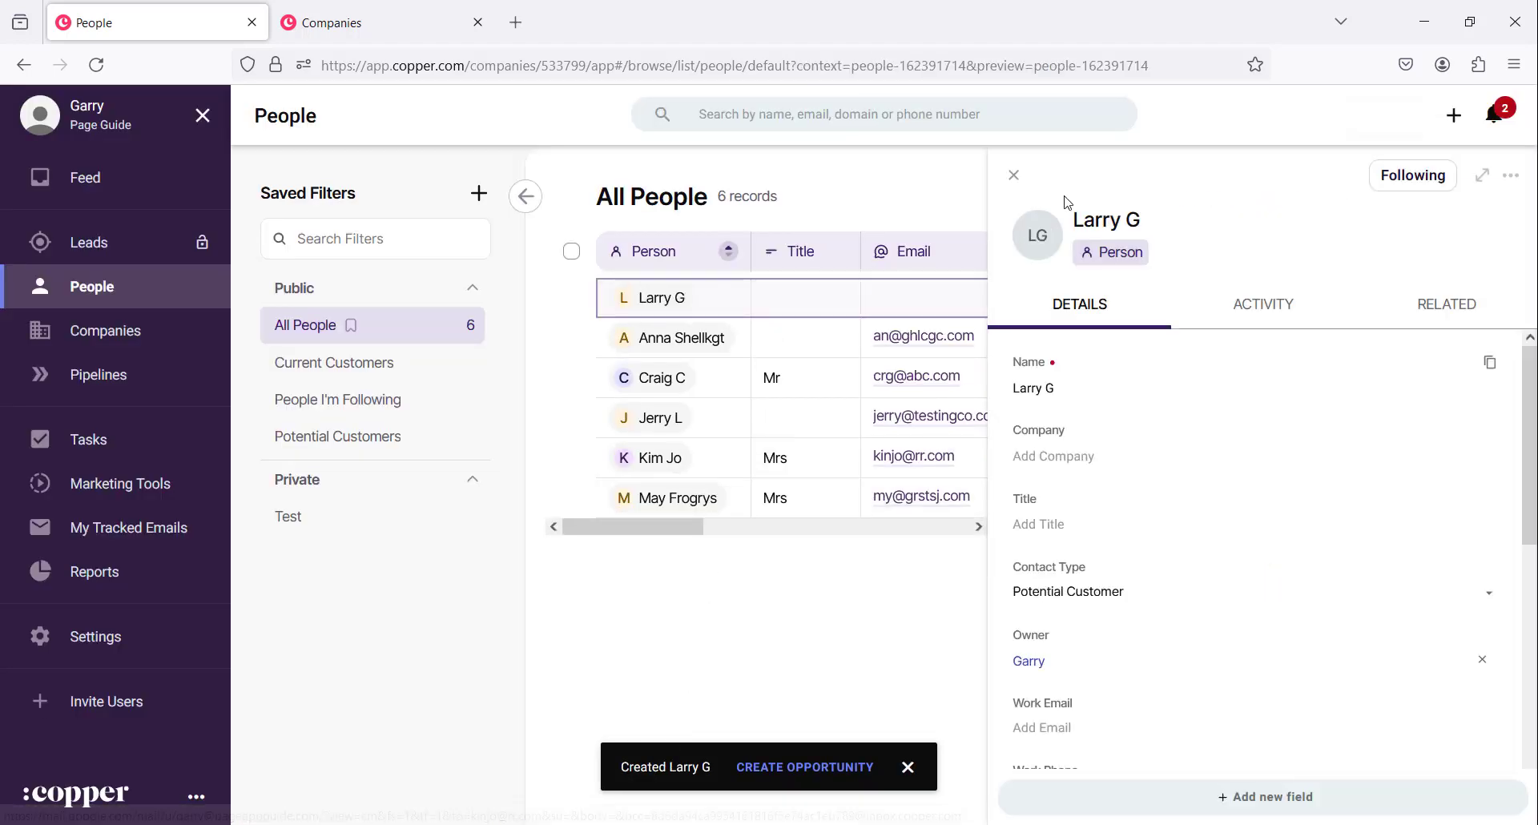
left_click(1013, 175)
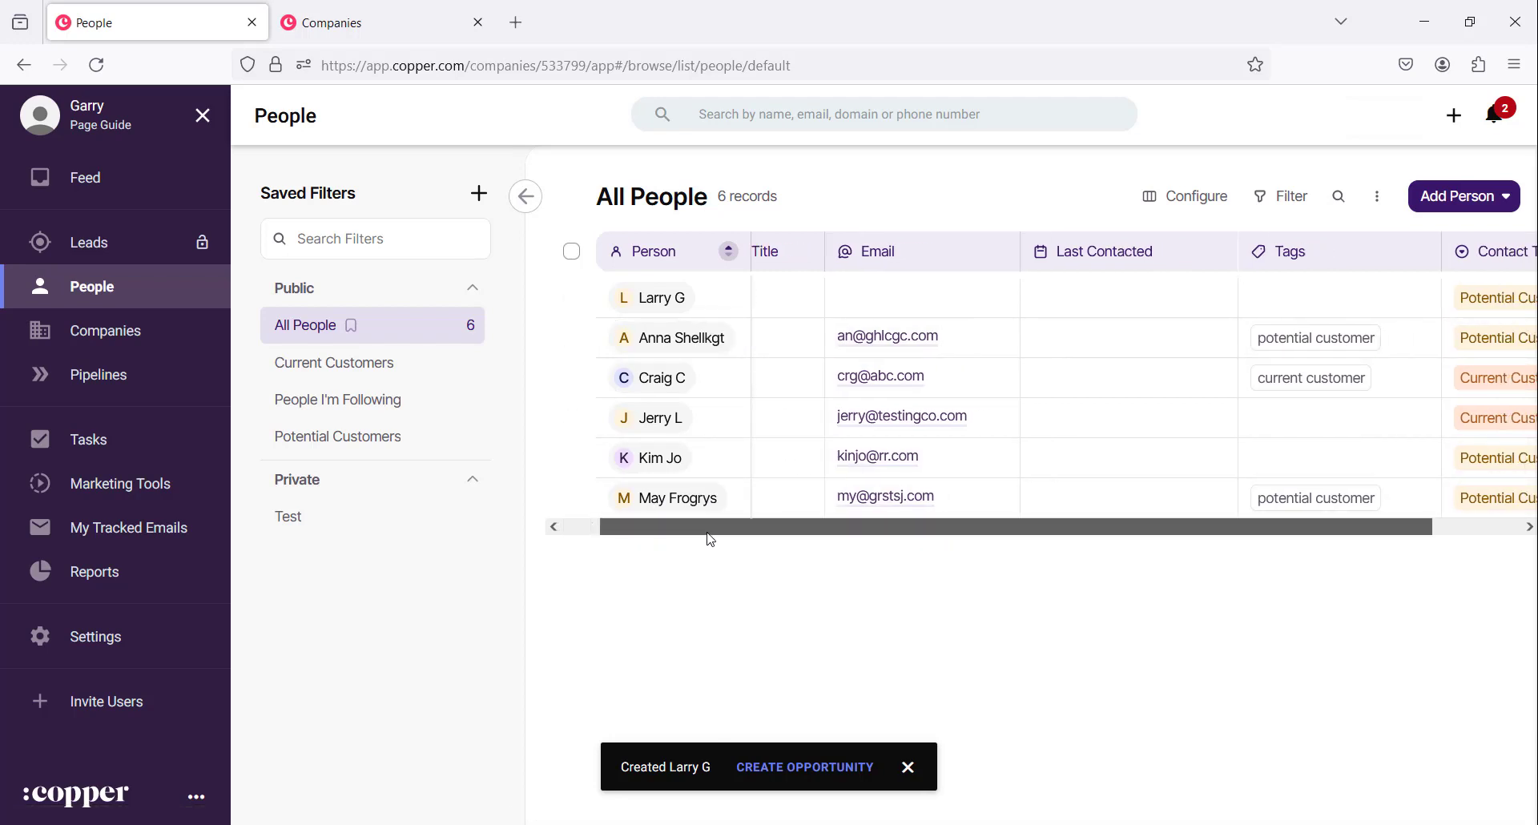
mouse_move(708, 536)
left_mouse_down()
mouse_move(913, 539)
mouse_move(725, 512)
left_mouse_up()
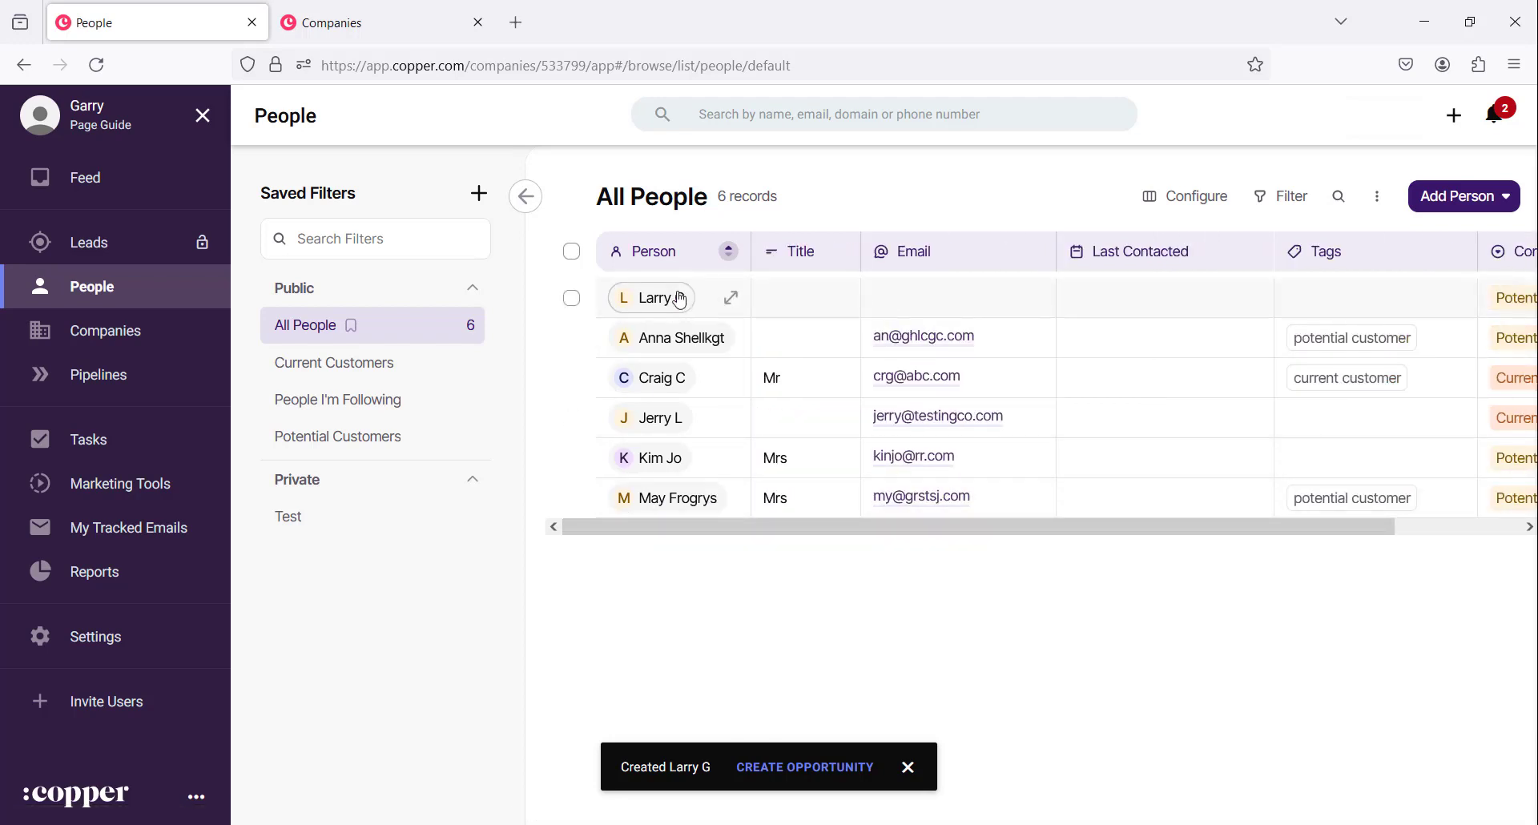
left_click(731, 297)
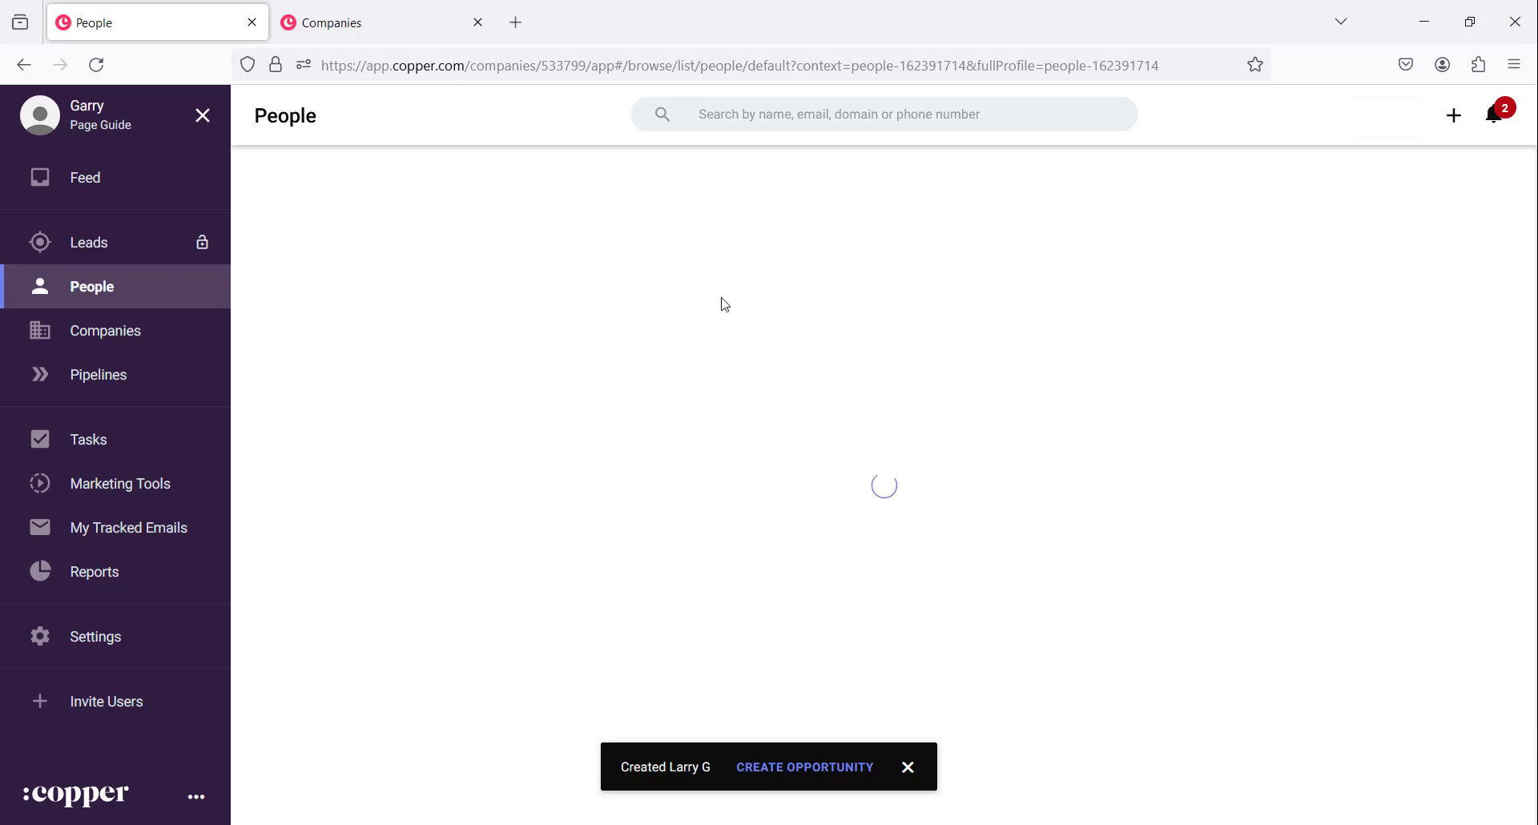
scroll(326, 454, "down", 5)
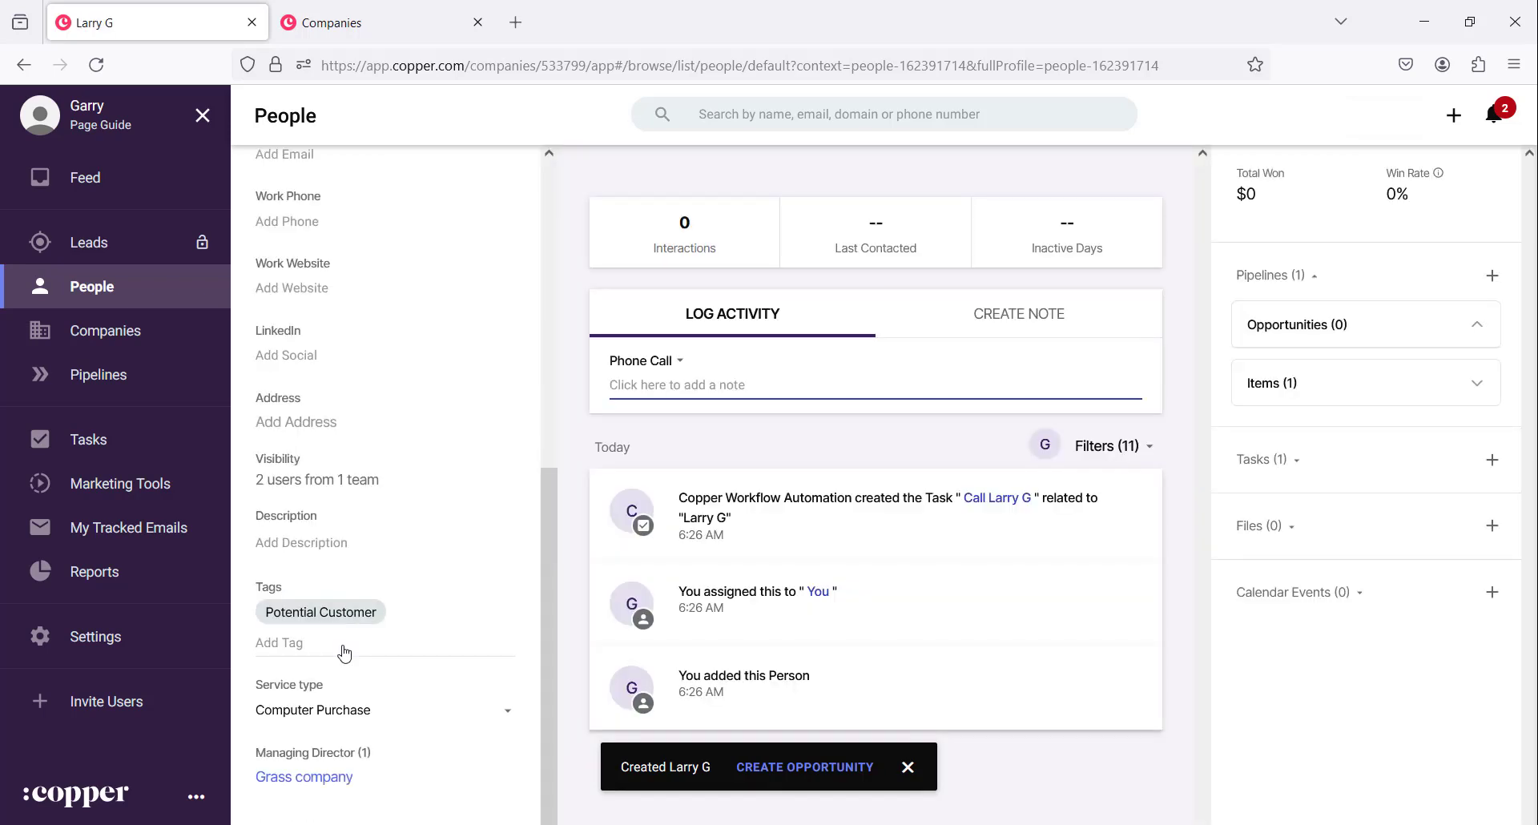
Open Grass company's full profile and scroll to its Manages connection listing the new person
mouse_move(344, 774)
left_click(116, 345)
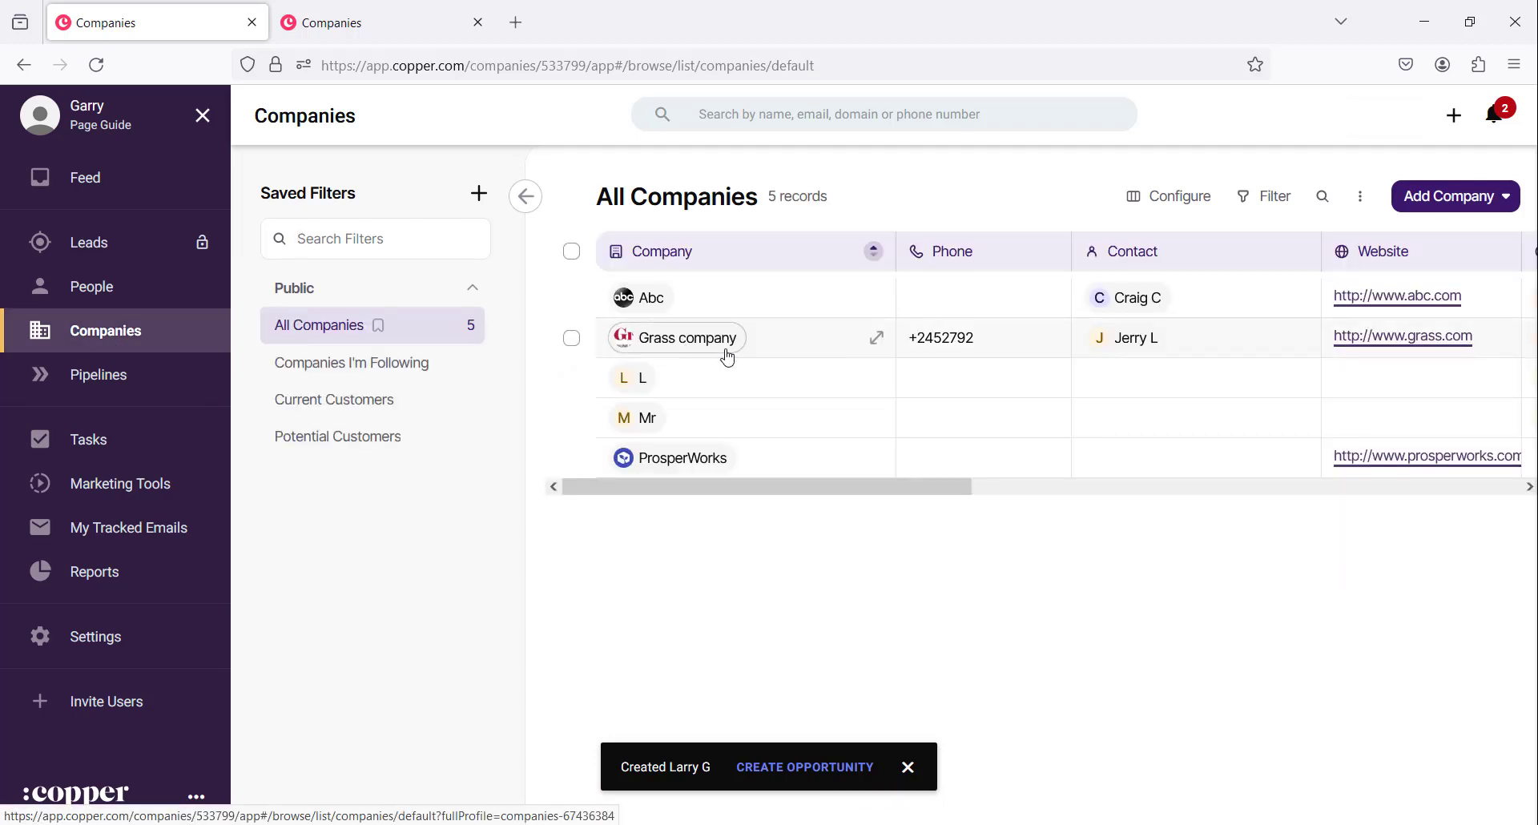
left_click(878, 337)
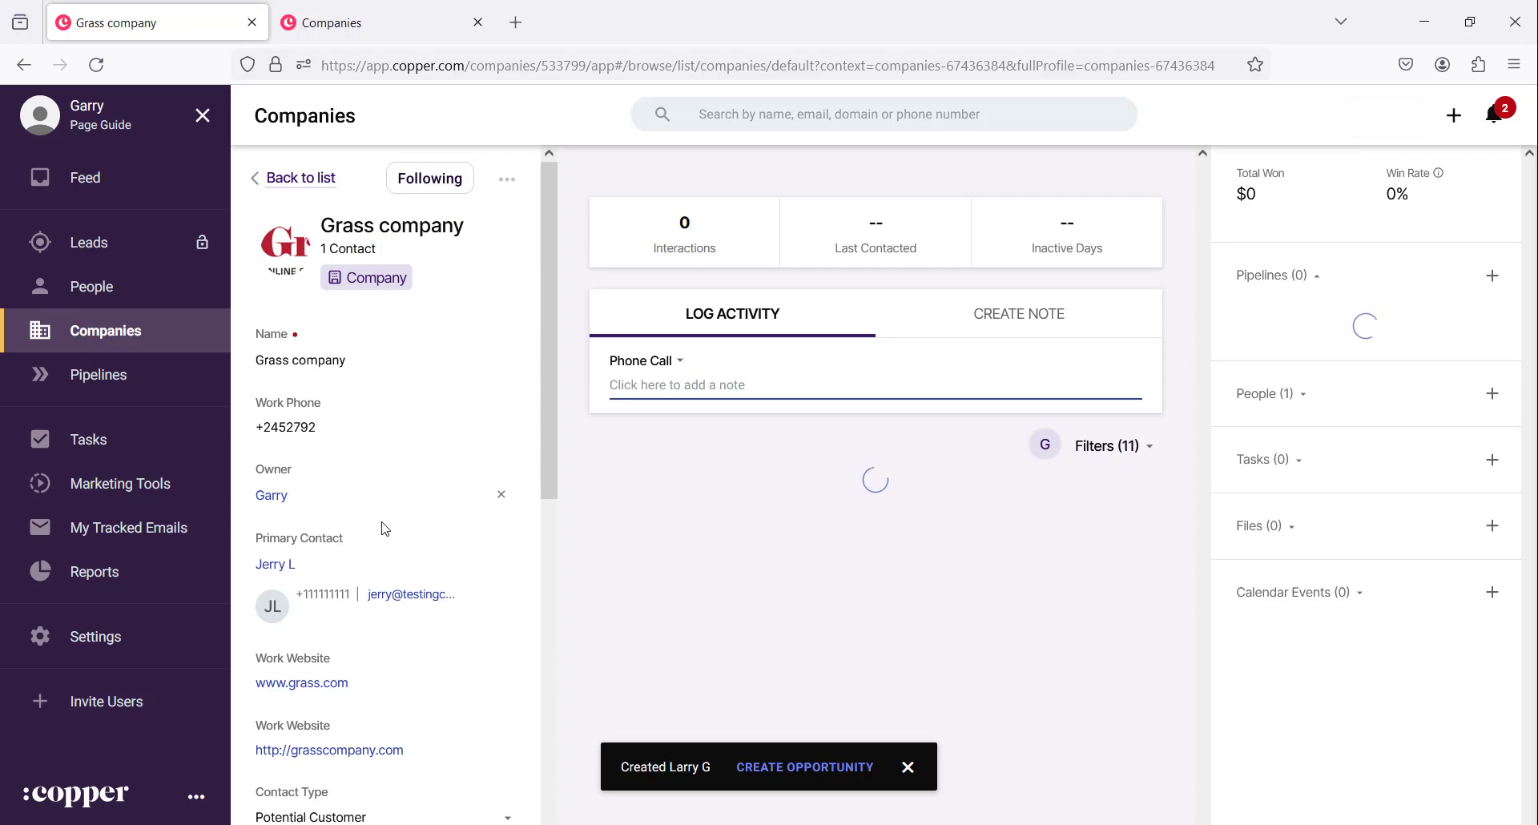
scroll(384, 529, "down", 4)
scroll(381, 528, "down", 2)
scroll(382, 528, "up", 5)
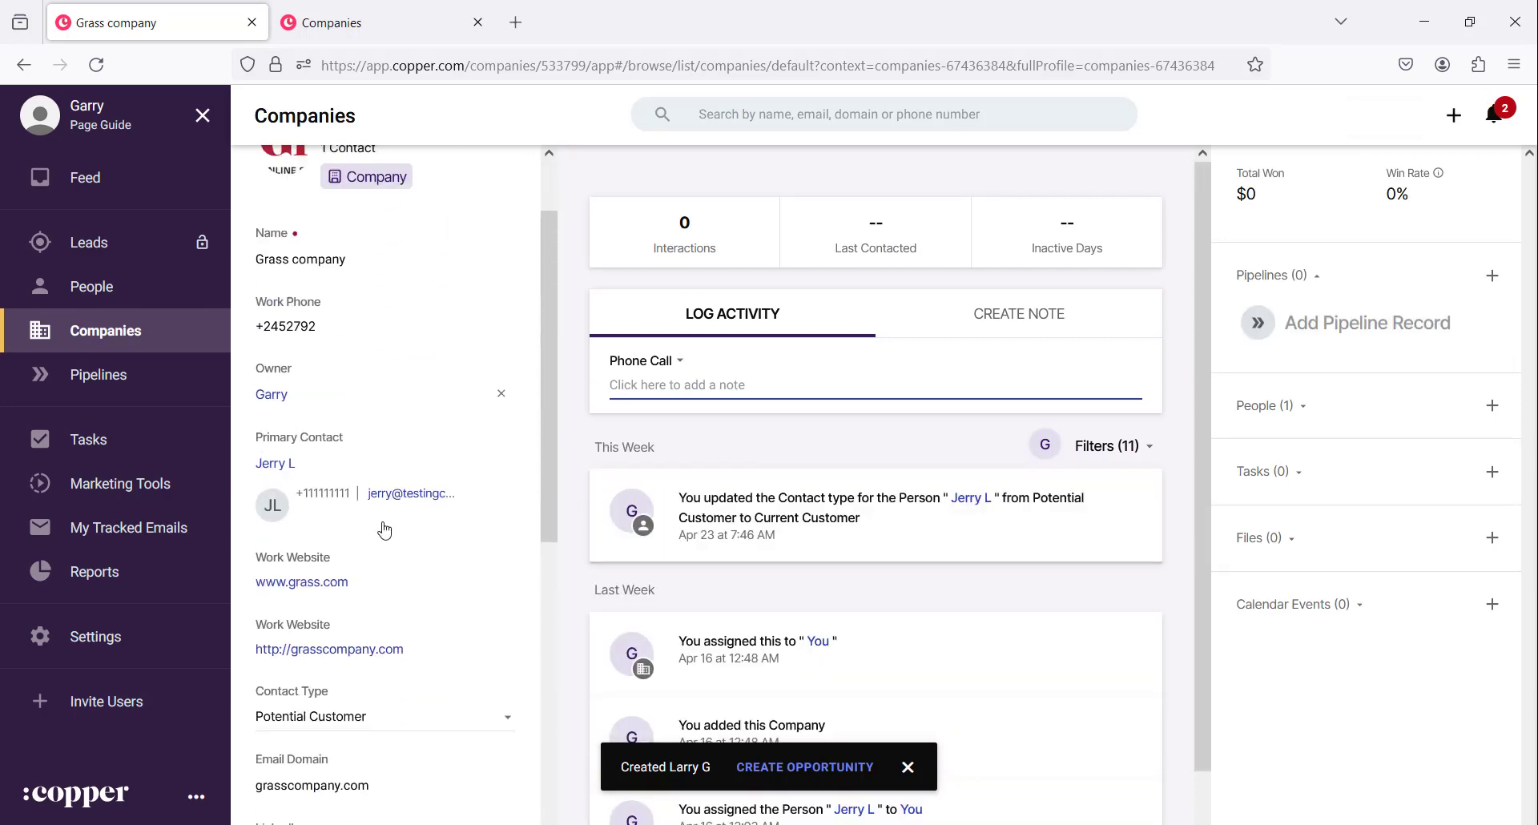
scroll(282, 470, "down", 8)
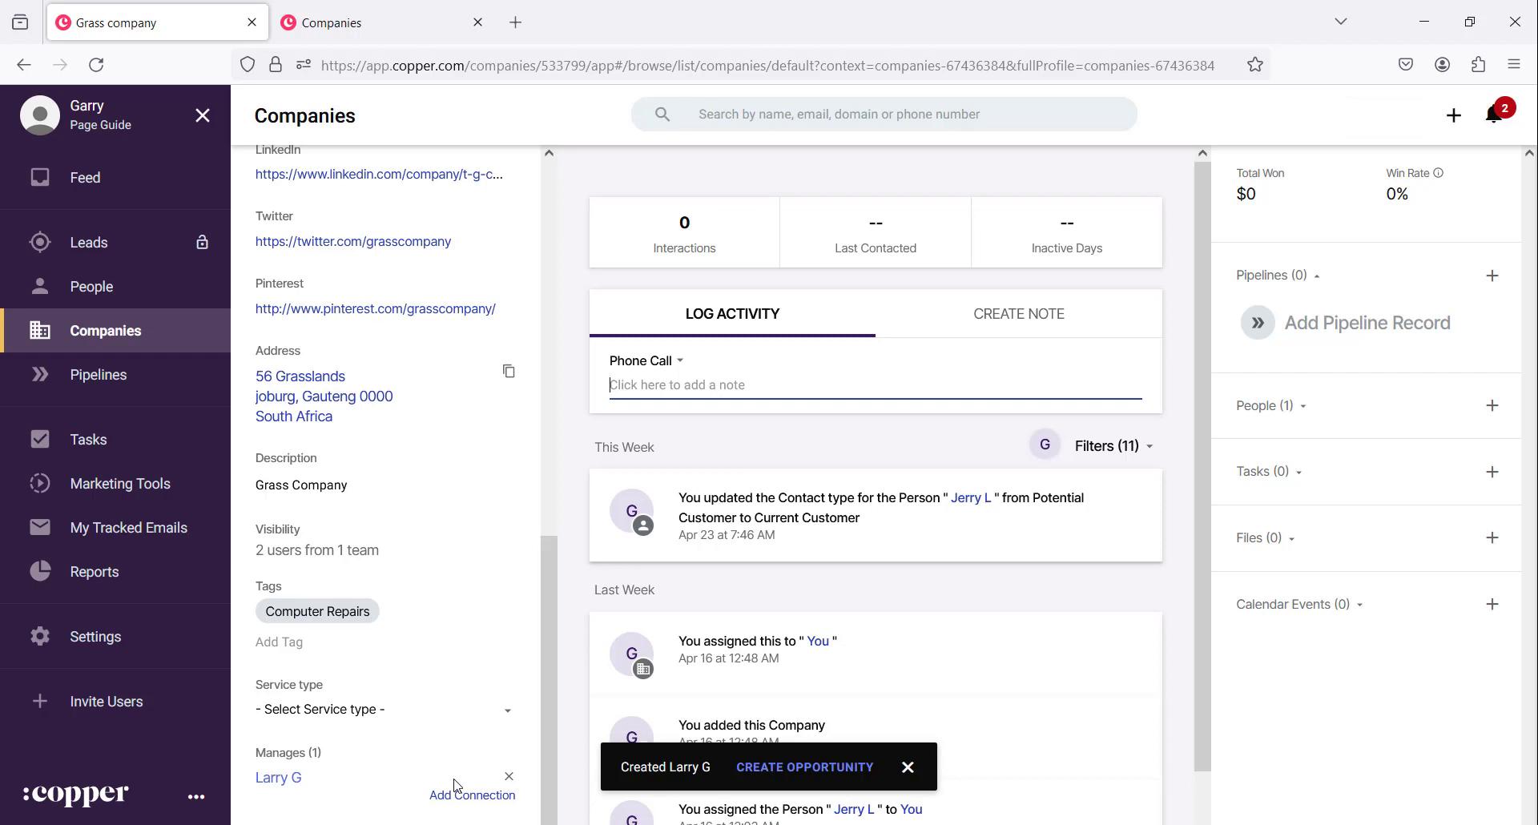
left_click(607, 255)
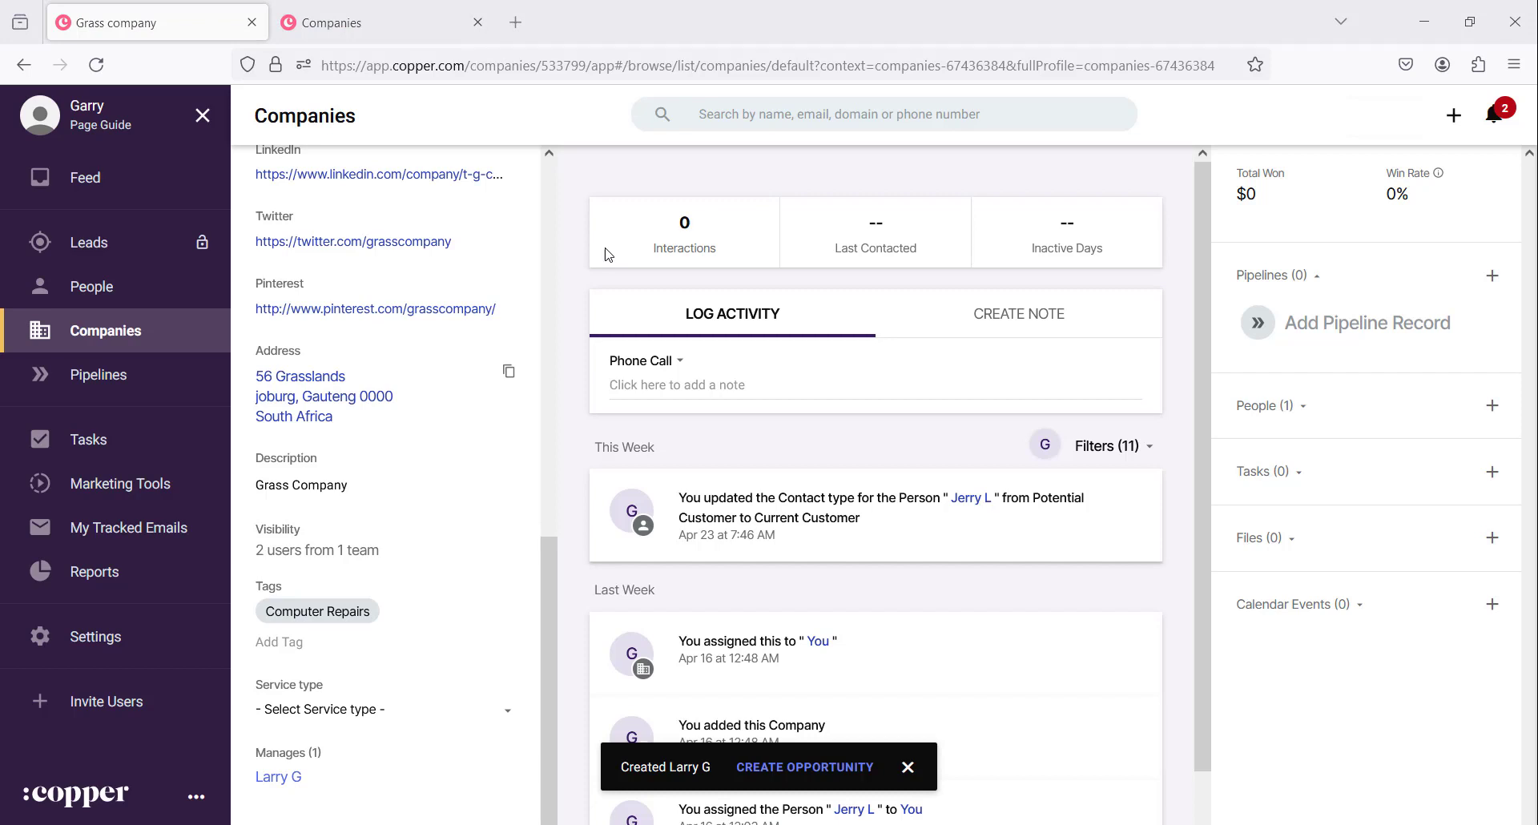
Bring up the custom fields list under Settings > Manage Fields On Records
left_click(116, 651)
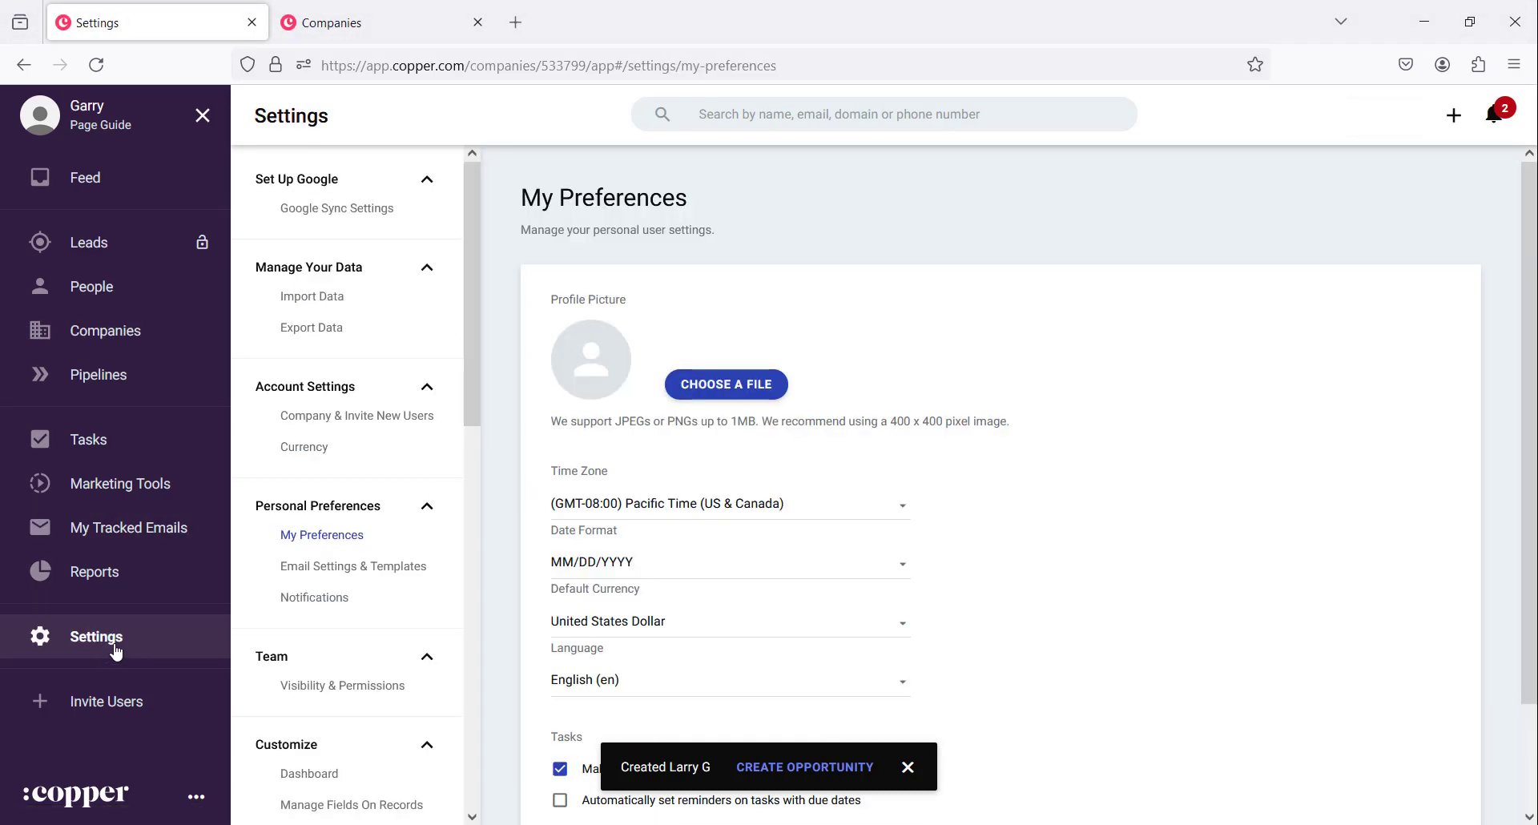
scroll(397, 521, "down", 3)
scroll(384, 586, "down", 2)
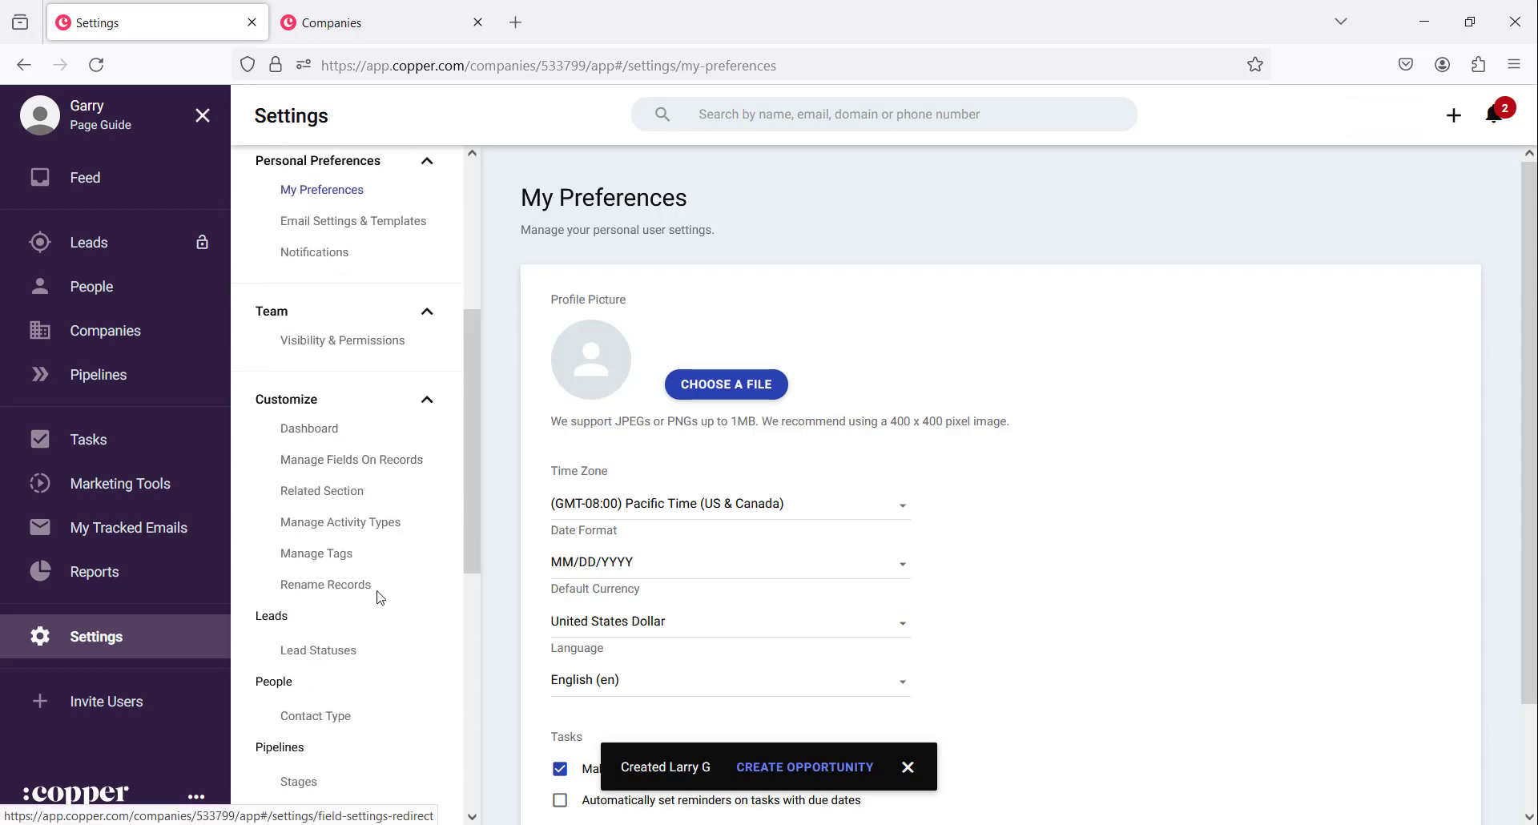
left_click(367, 463)
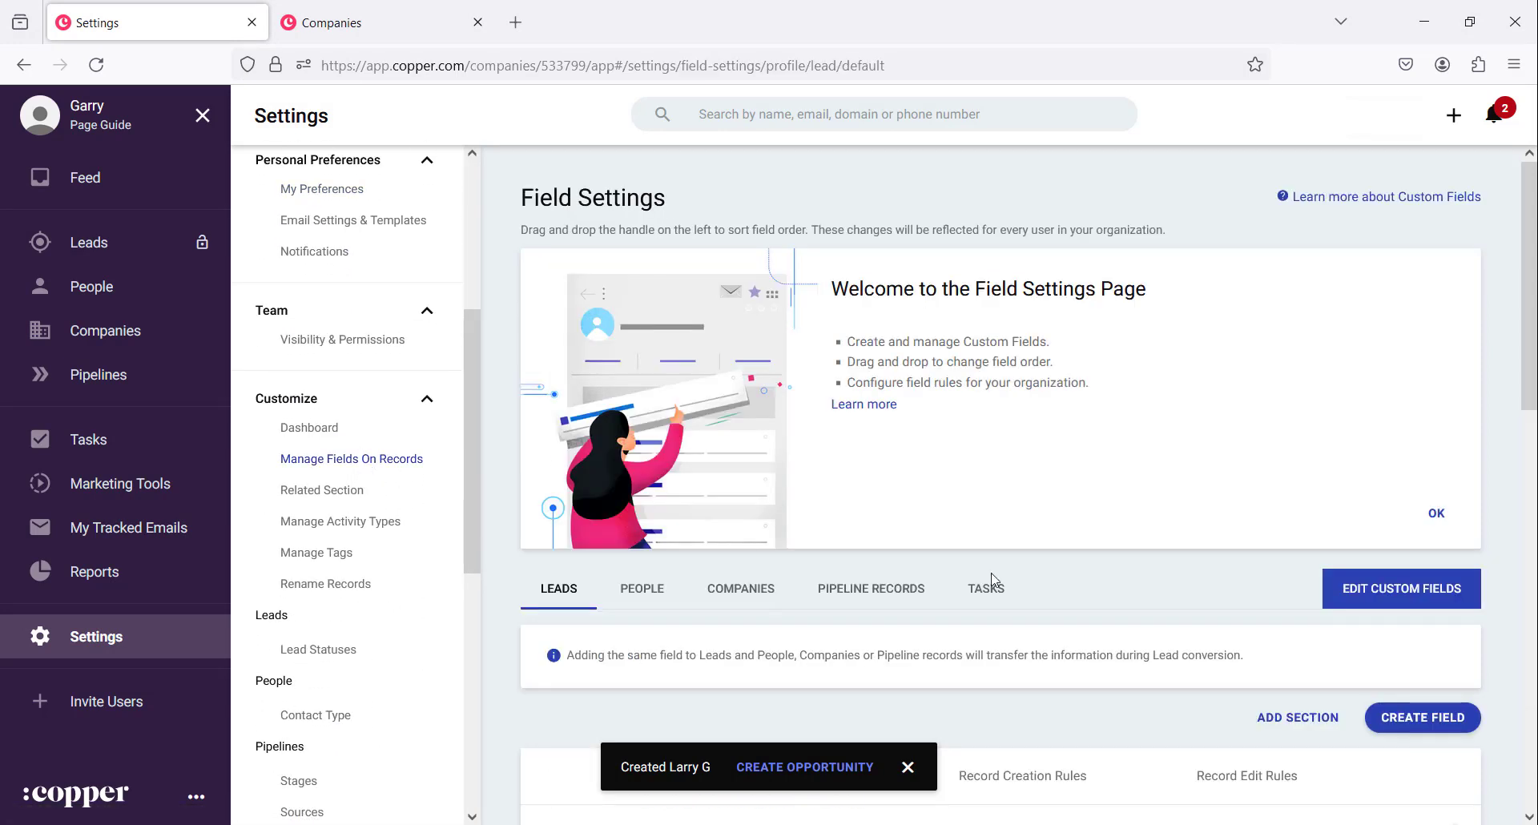
scroll(1098, 577, "down", 4)
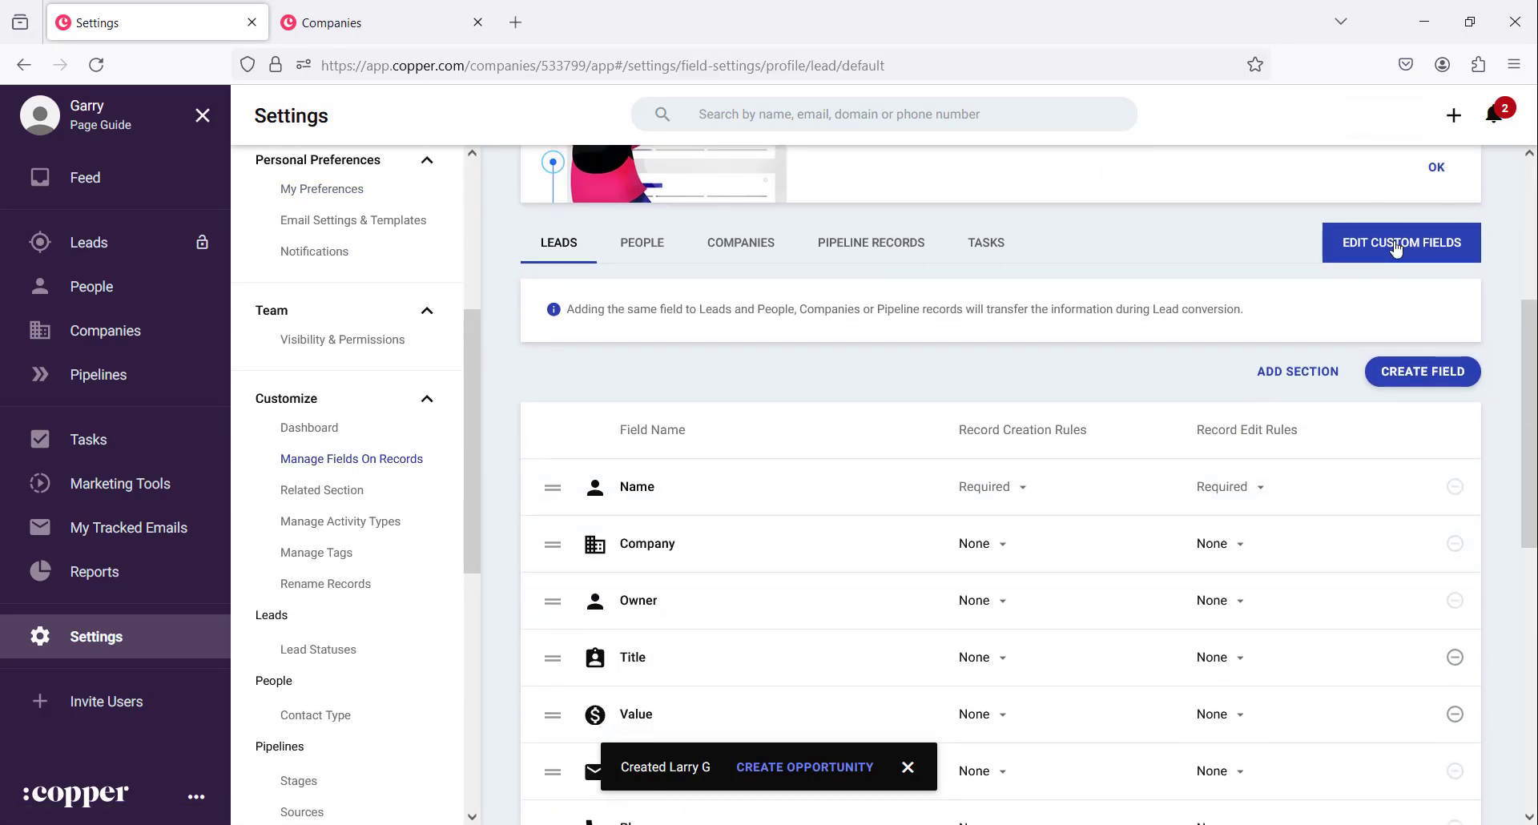
left_click(1395, 255)
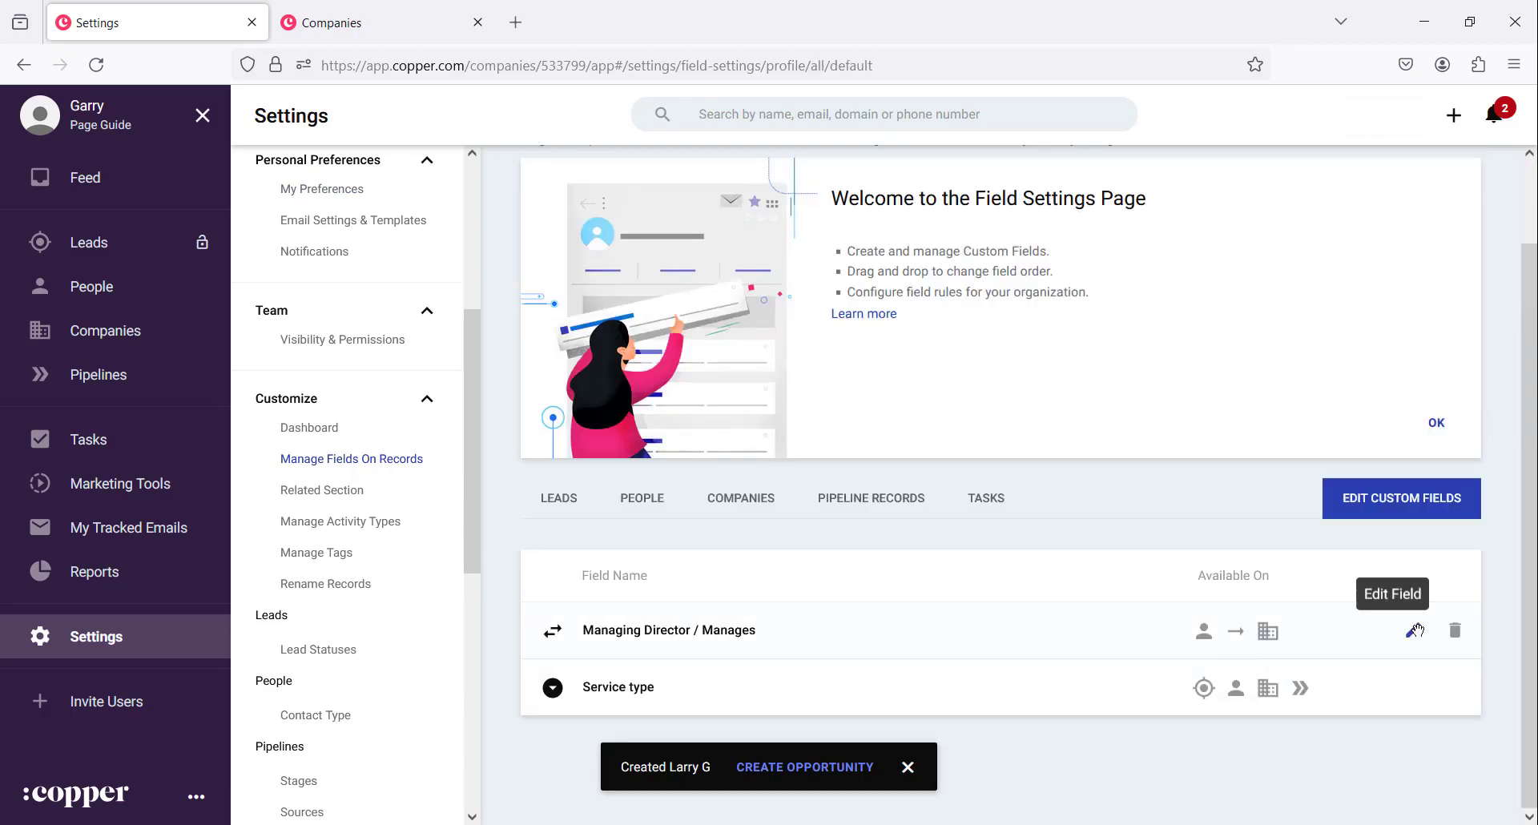
Inspect the Managing Director and Service type field editors, closing both without changes
left_click(1417, 633)
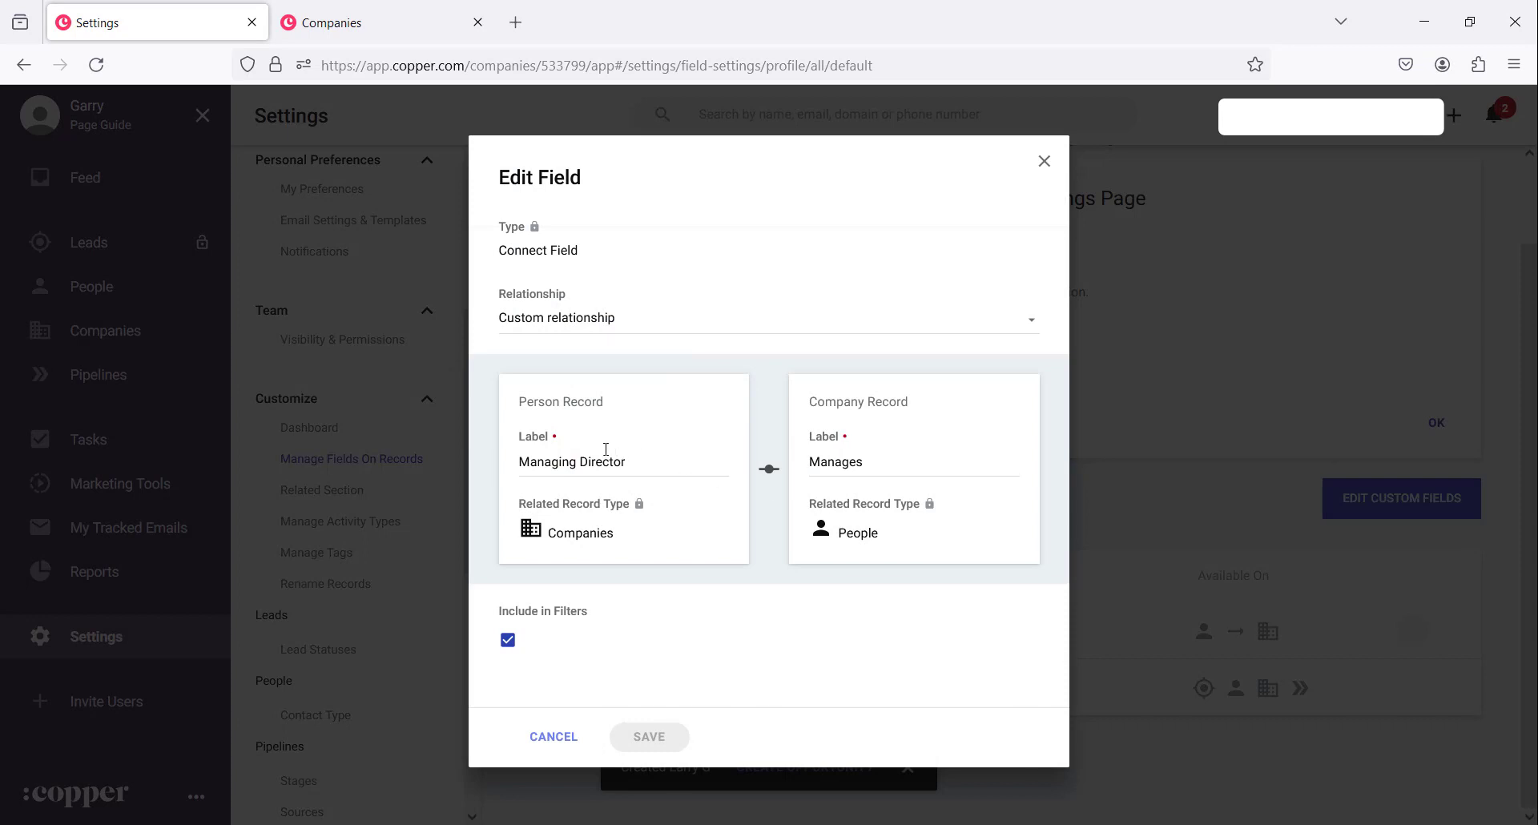
left_click(1044, 161)
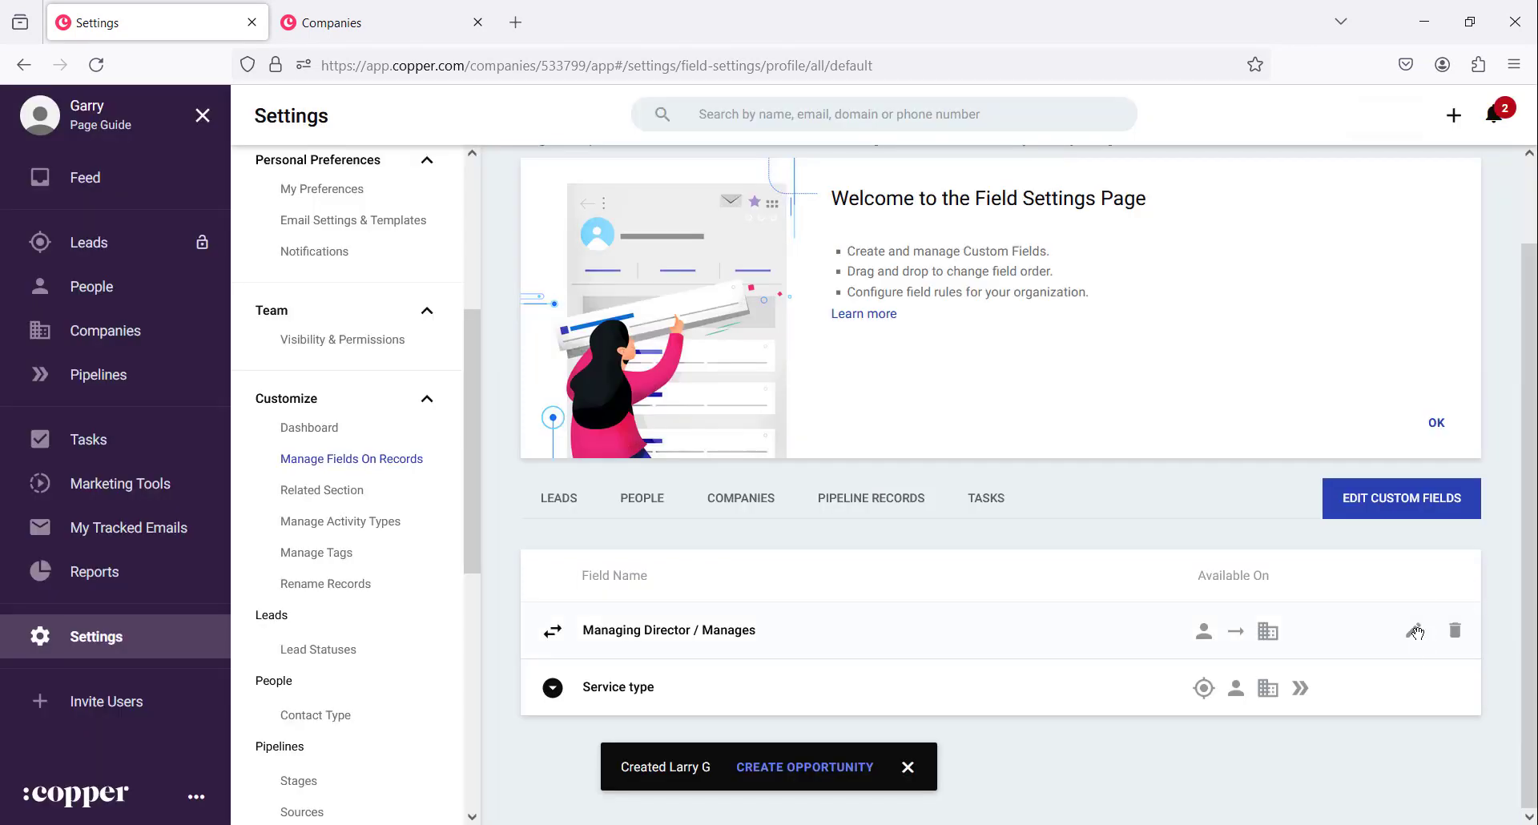
left_click(1413, 687)
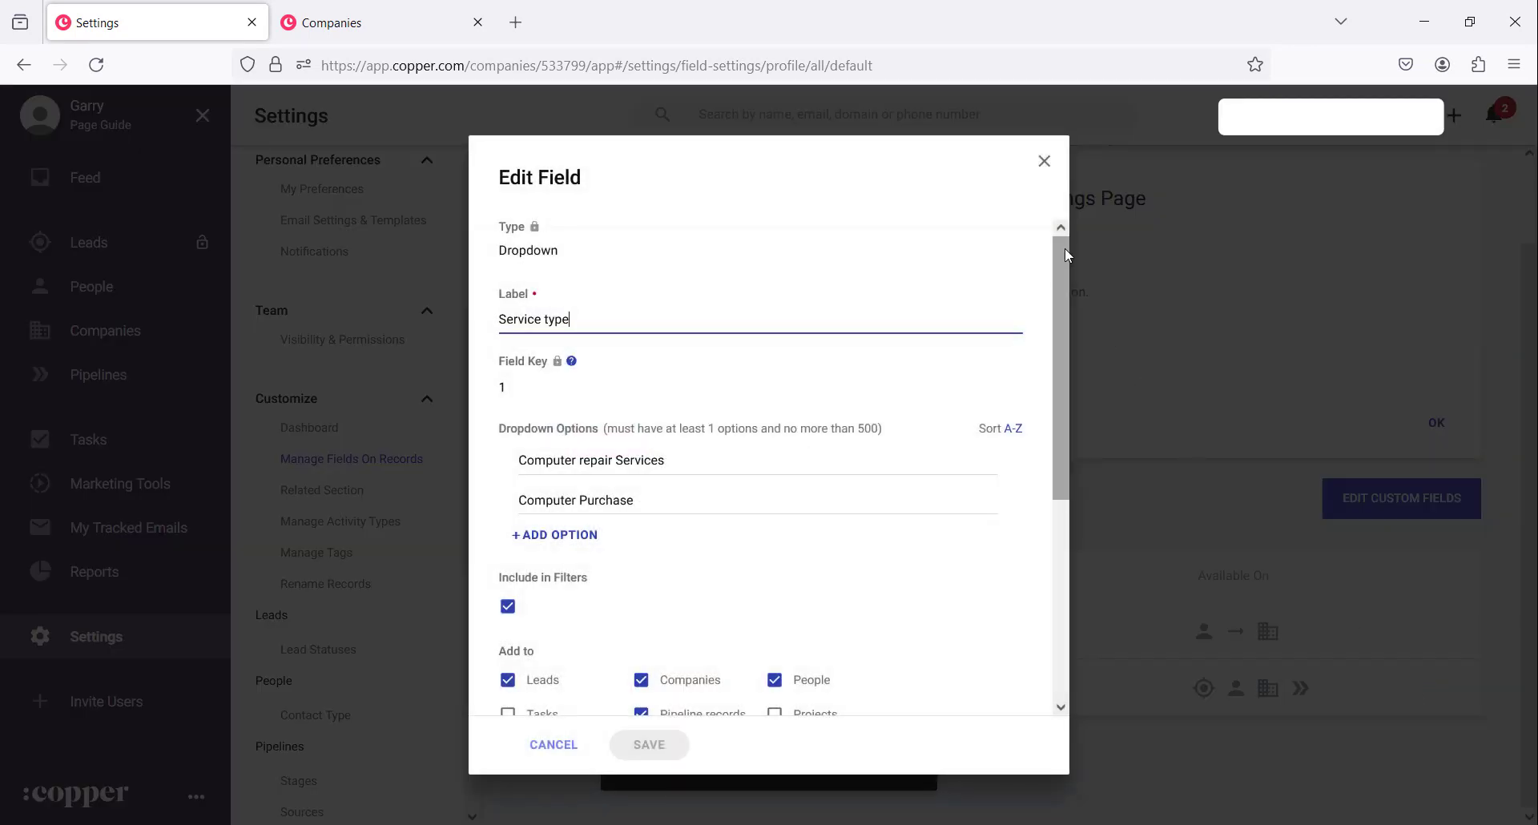
left_click(1045, 161)
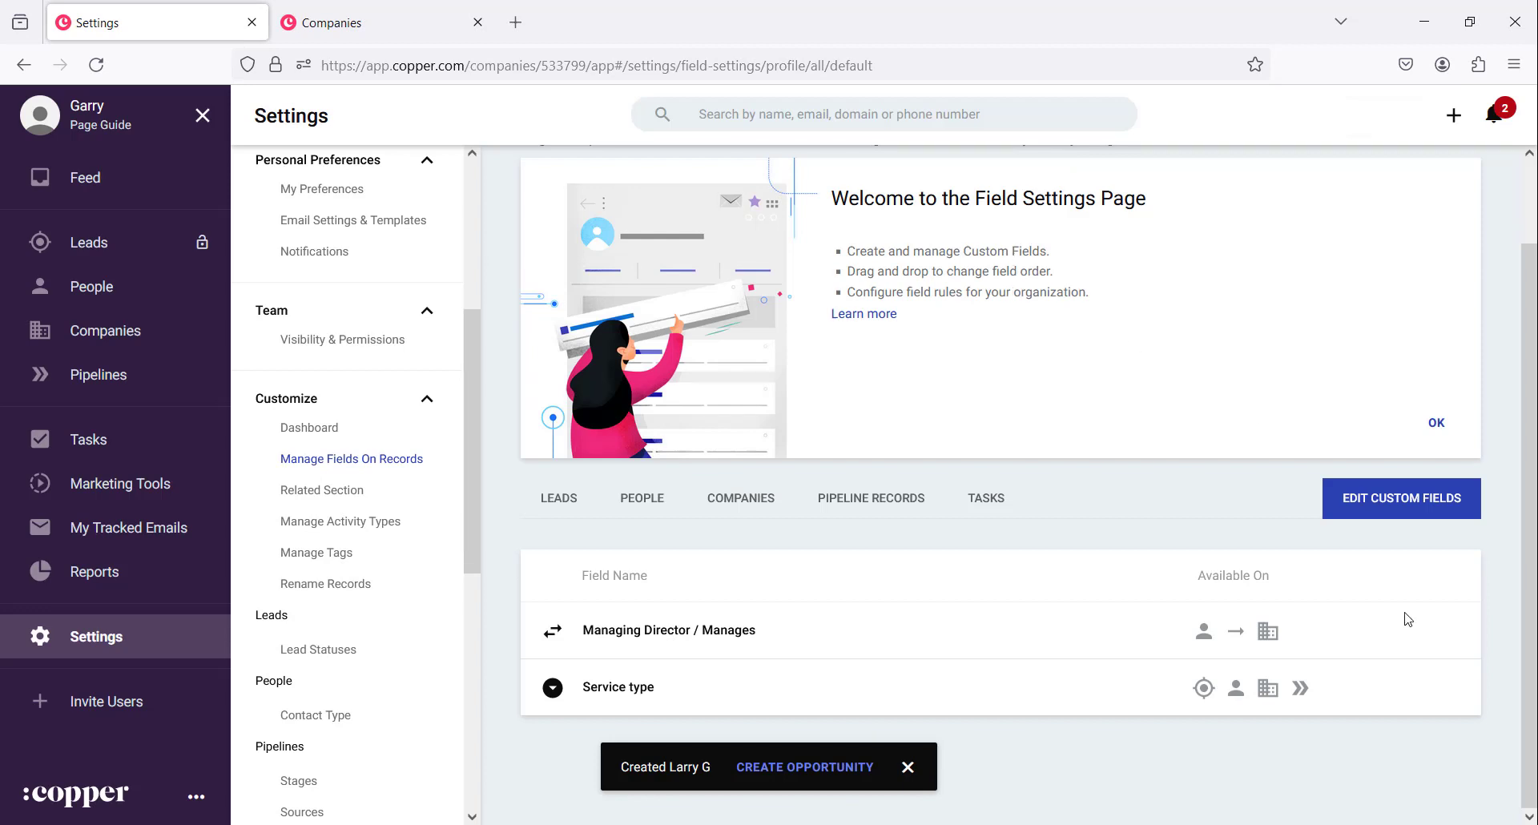
Permanently delete the Managing Director / Manages custom field, confirming the deletion
mouse_move(1457, 636)
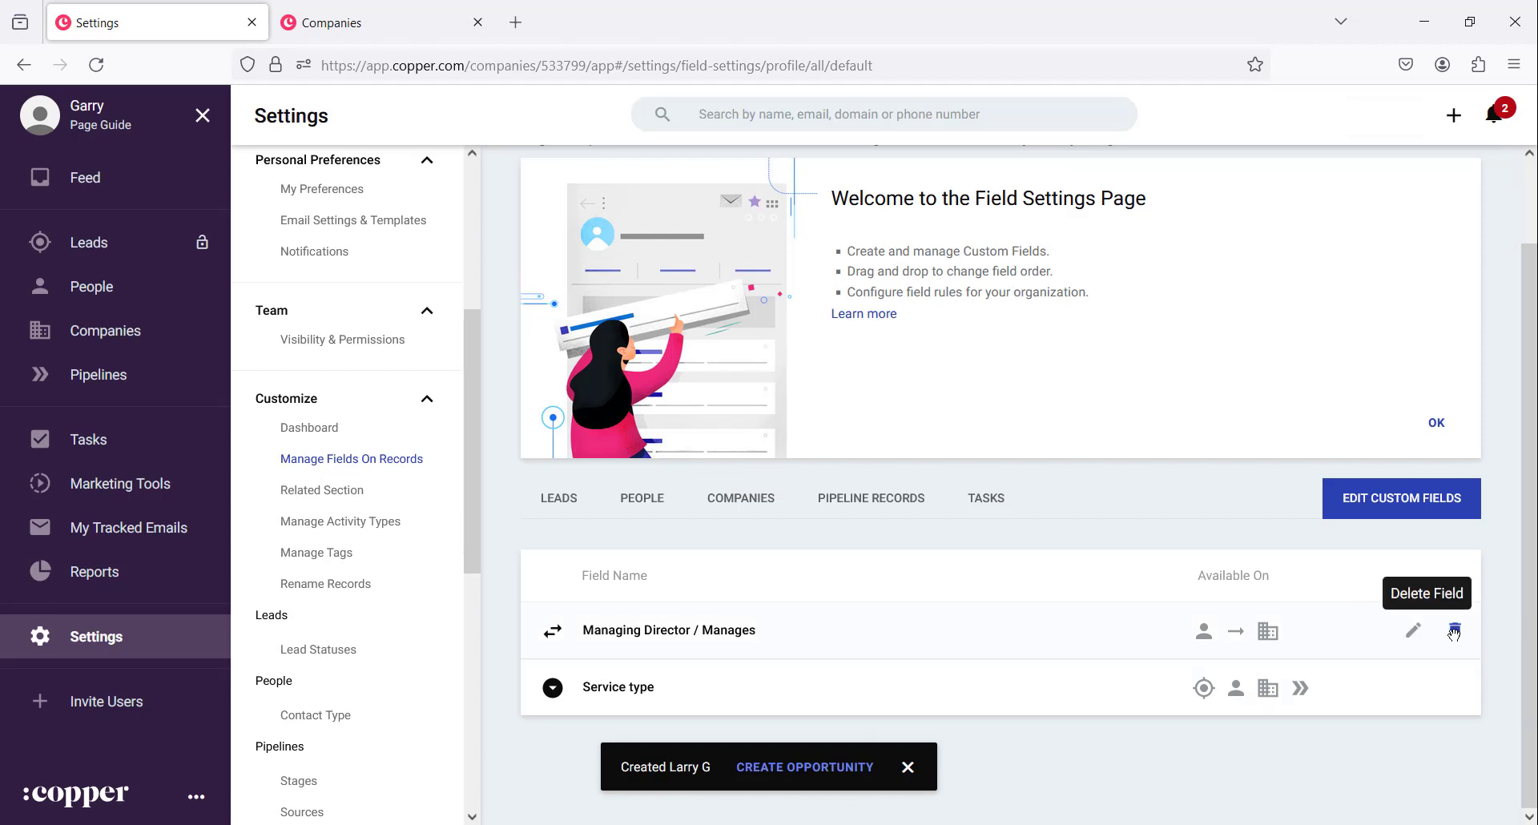
left_click(1454, 633)
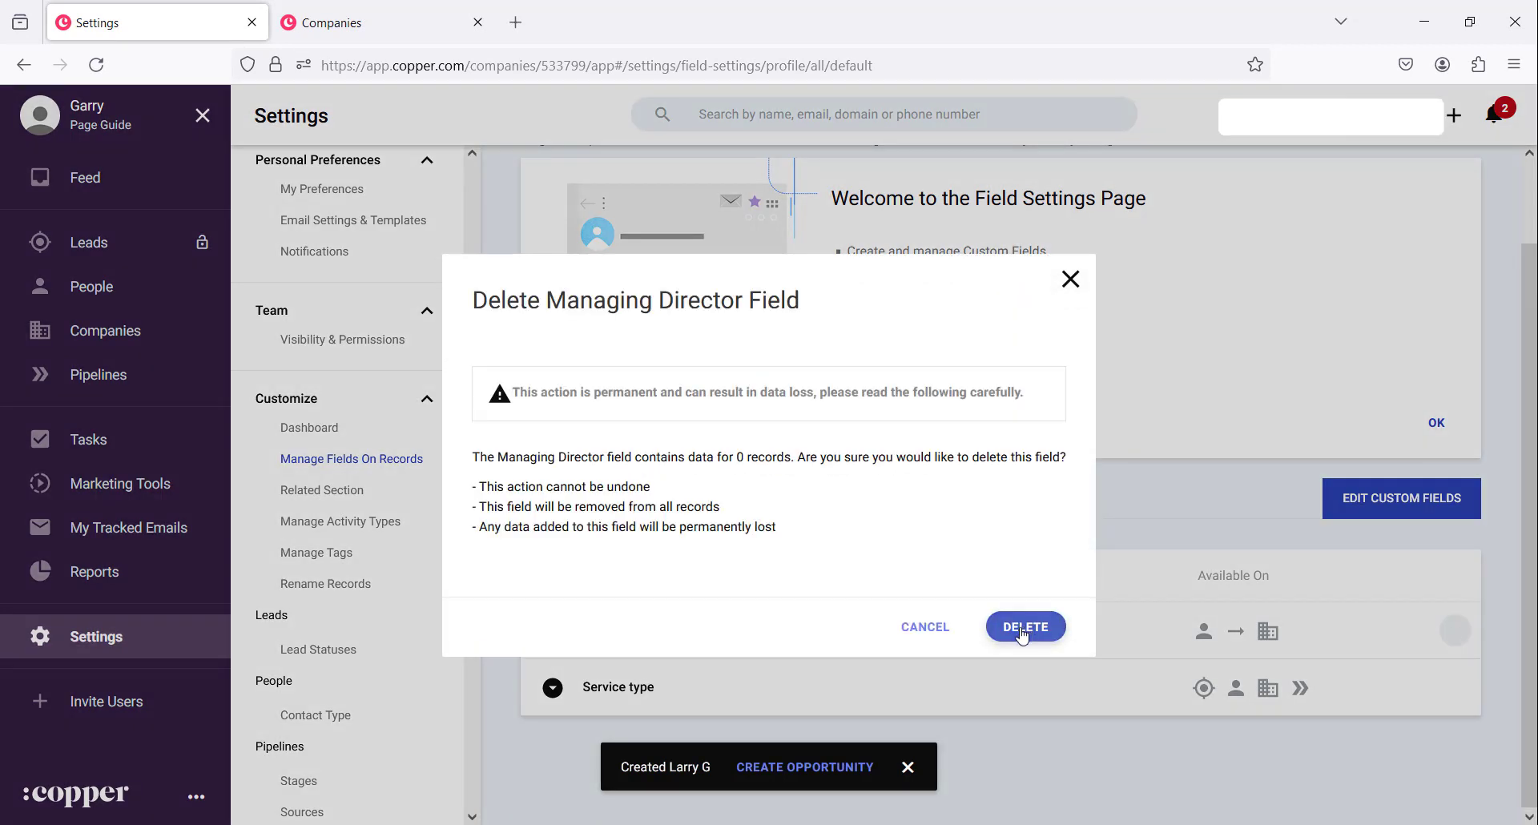
left_click(1022, 627)
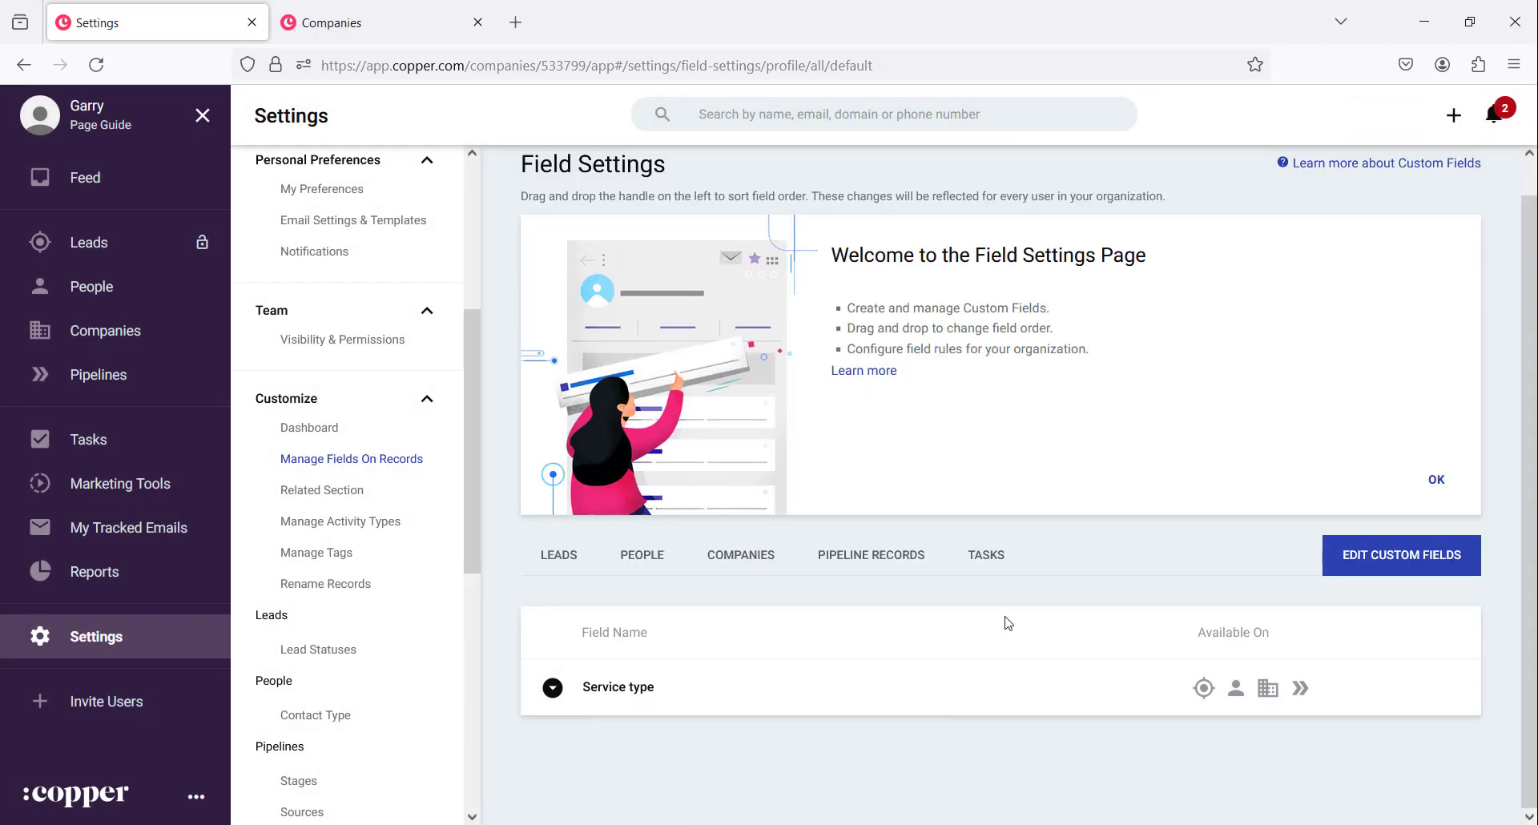
Deactivate the Title field among the Leads fields
left_click(548, 570)
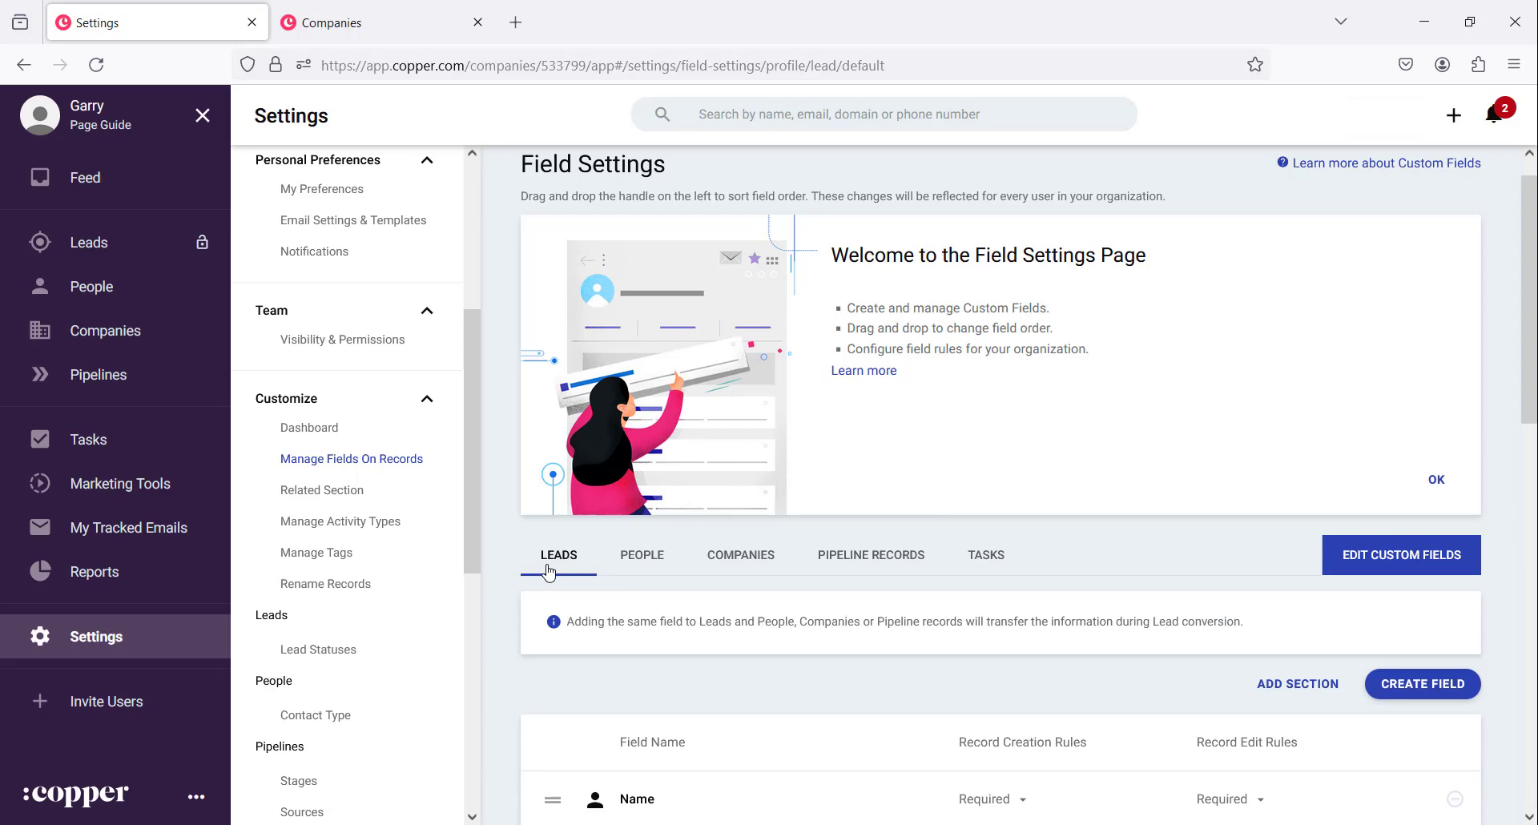
scroll(955, 659, "down", 4)
scroll(955, 659, "down", 2)
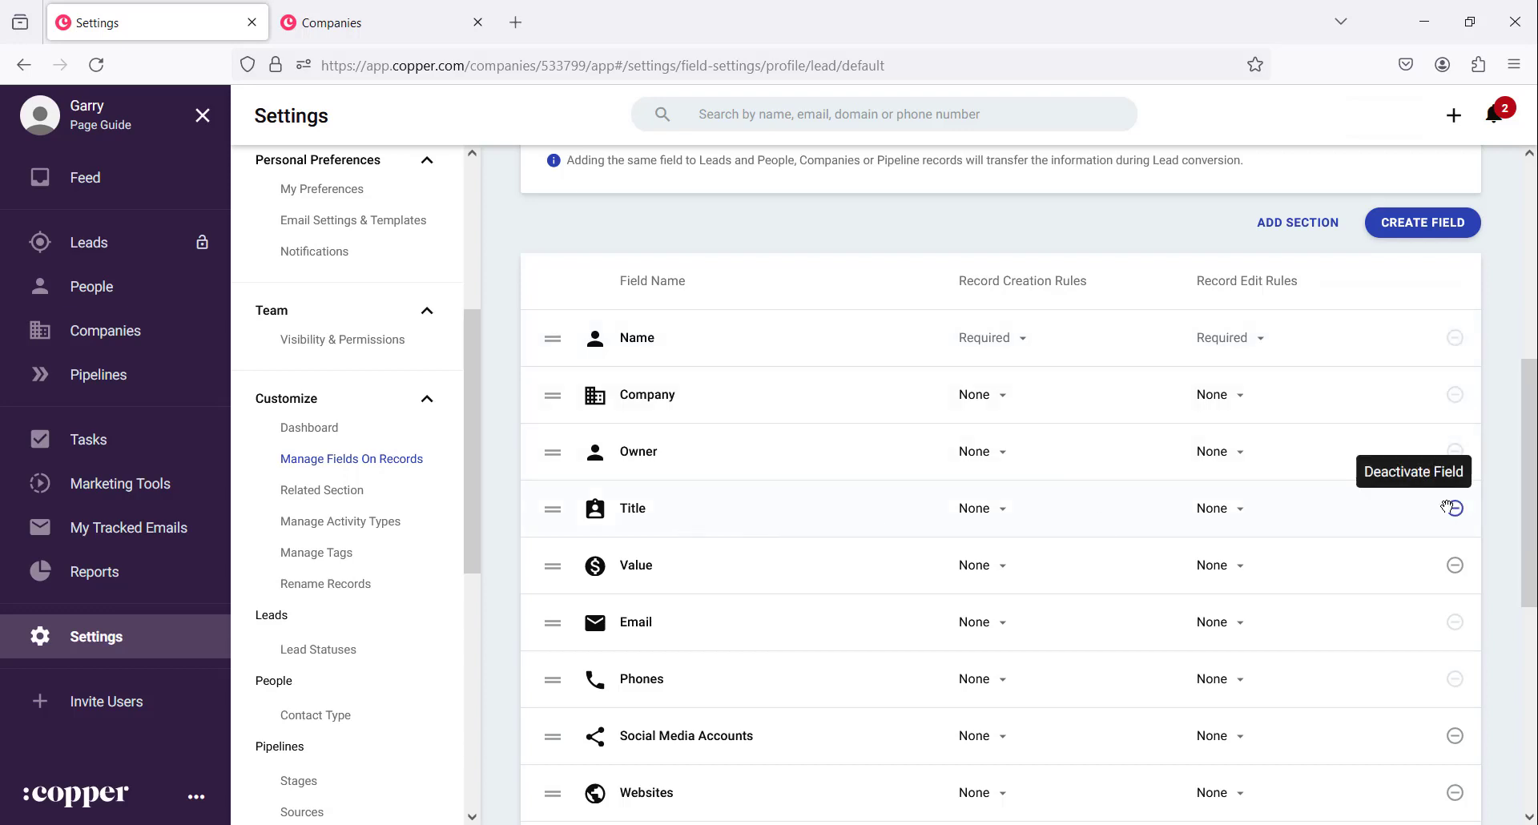
left_click(1456, 508)
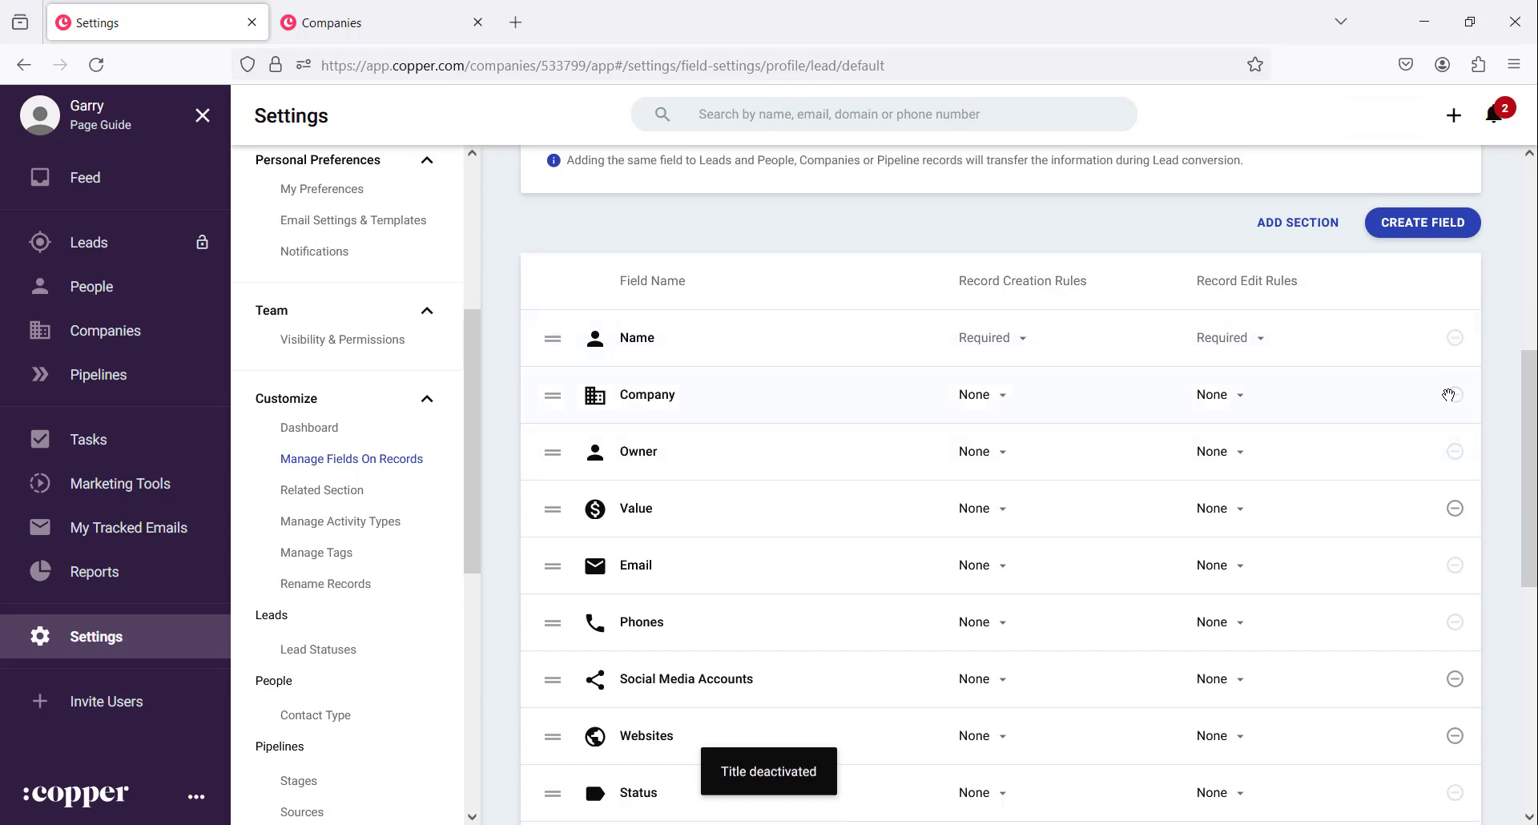
Reactivate Social Media Accounts, Title and Value from the Inactive Fields list
scroll(1335, 553, "down", 8)
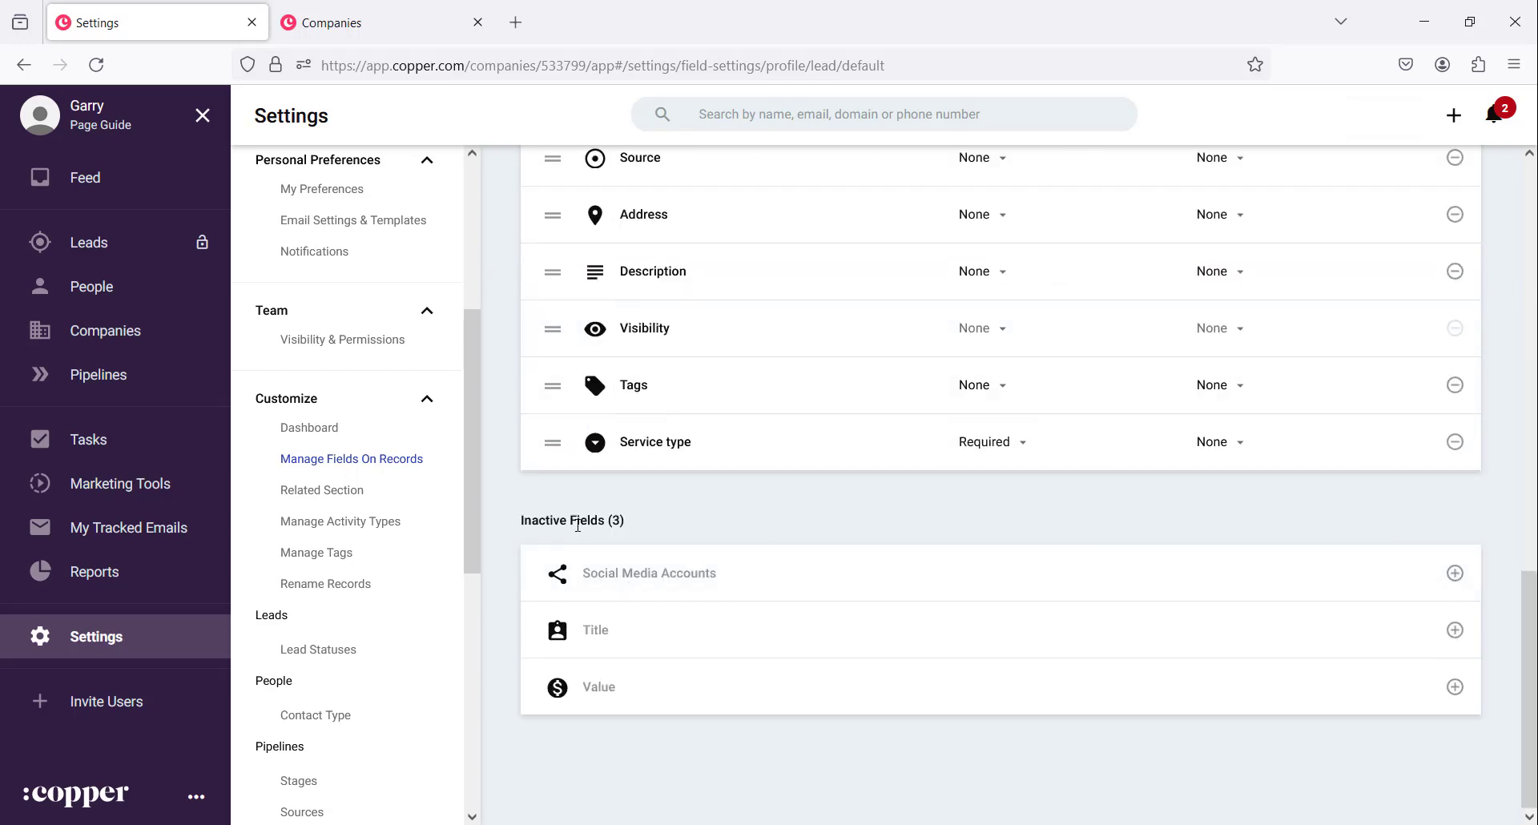
left_click(1455, 573)
left_click(1455, 630)
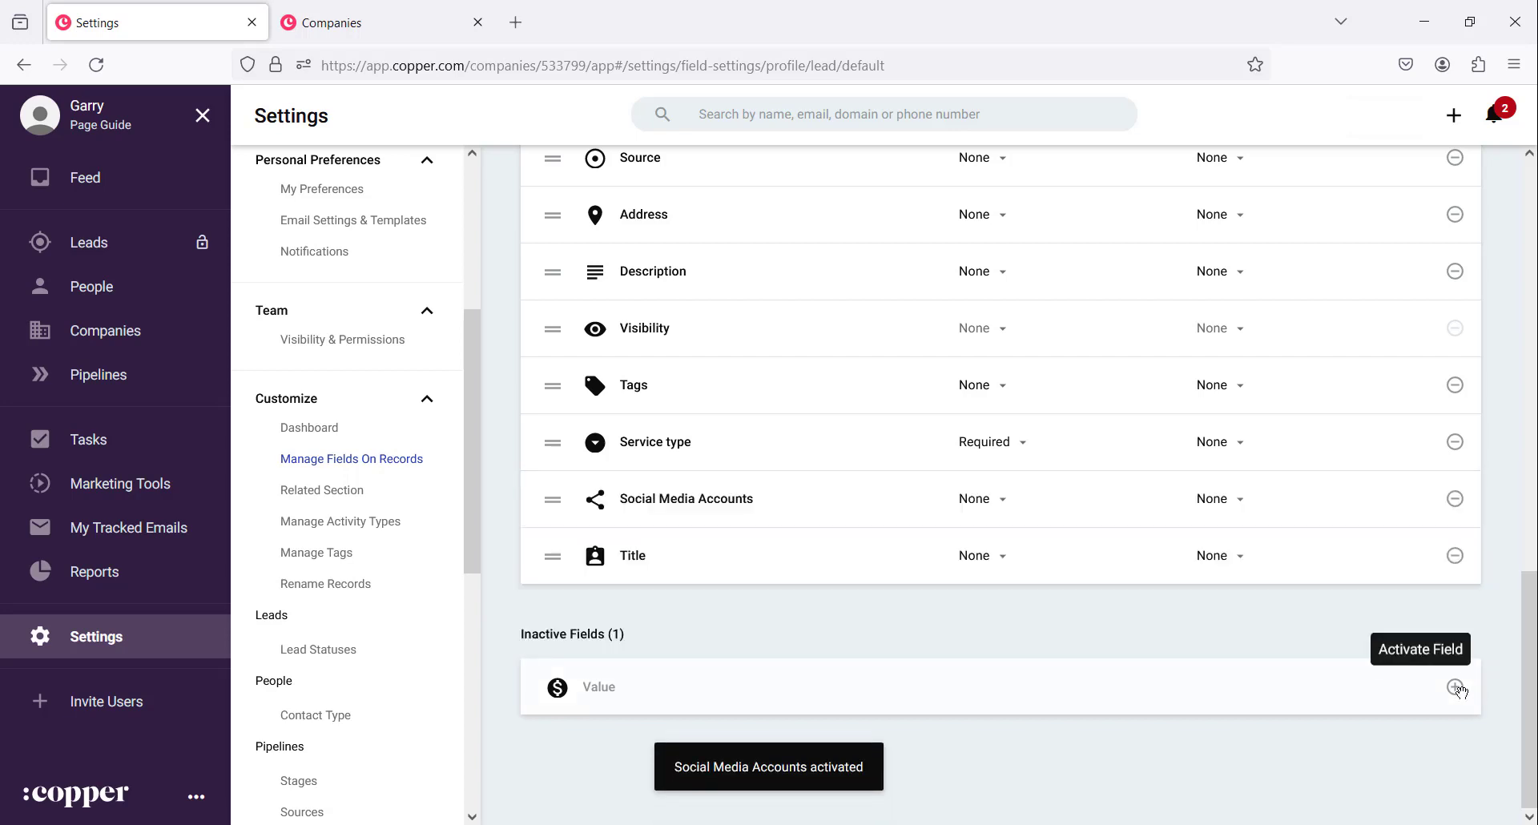
left_click(1455, 687)
scroll(1396, 639, "up", 5)
scroll(1397, 639, "up", 4)
scroll(1397, 640, "down", 6)
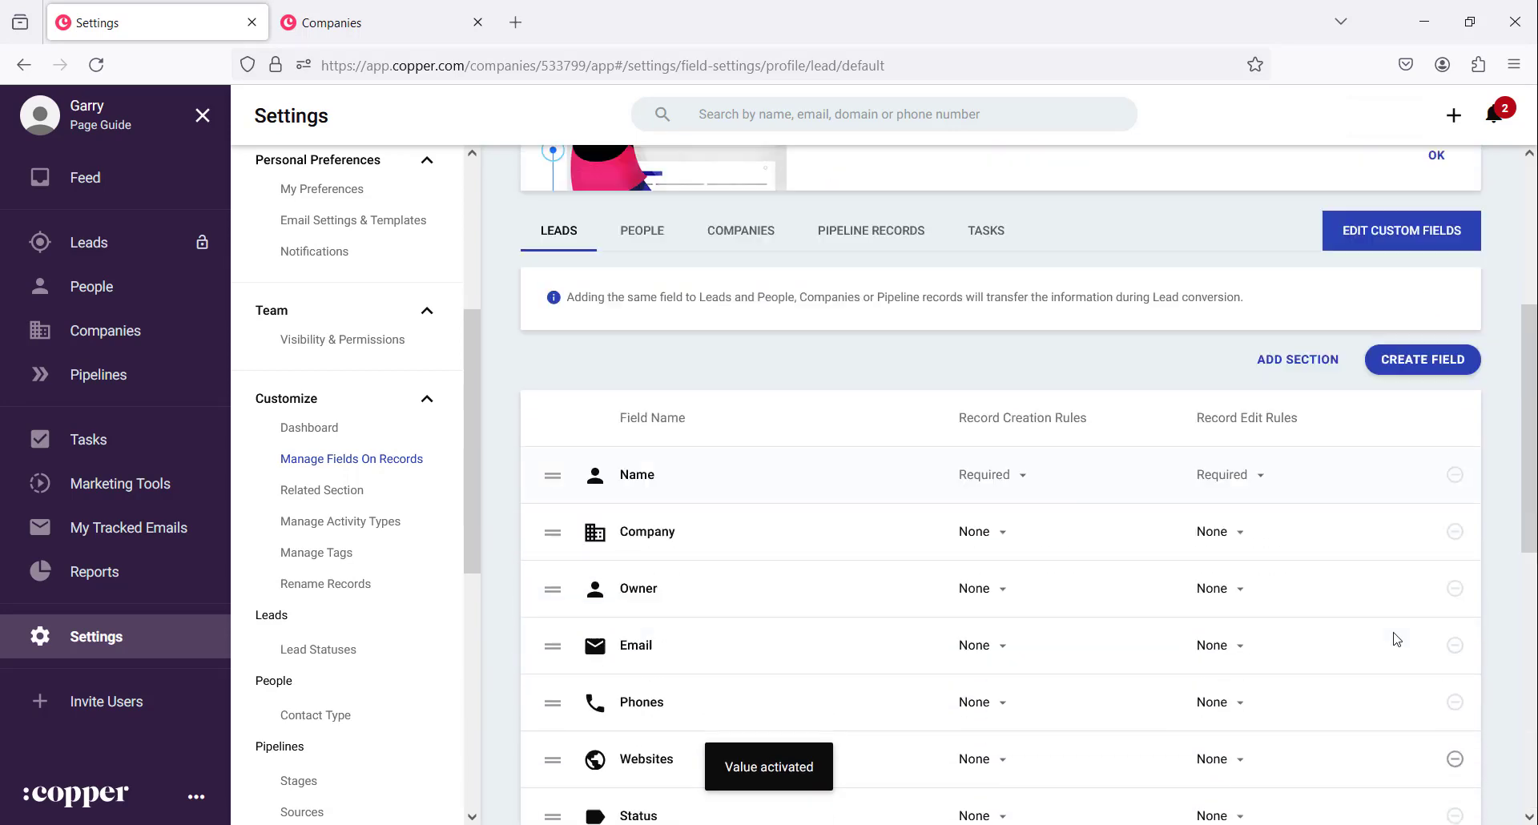
scroll(1395, 641, "up", 4)
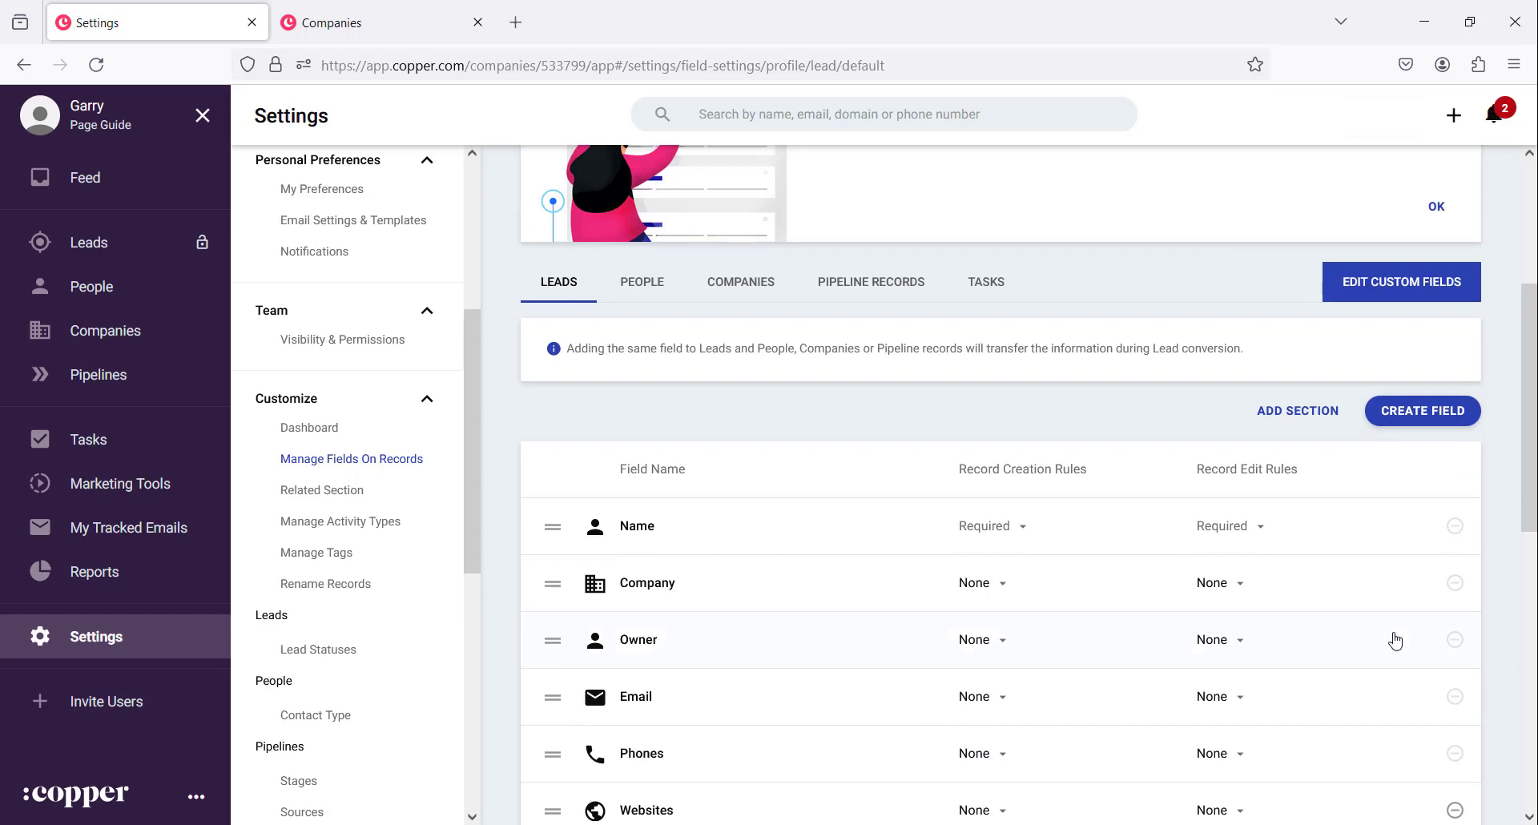